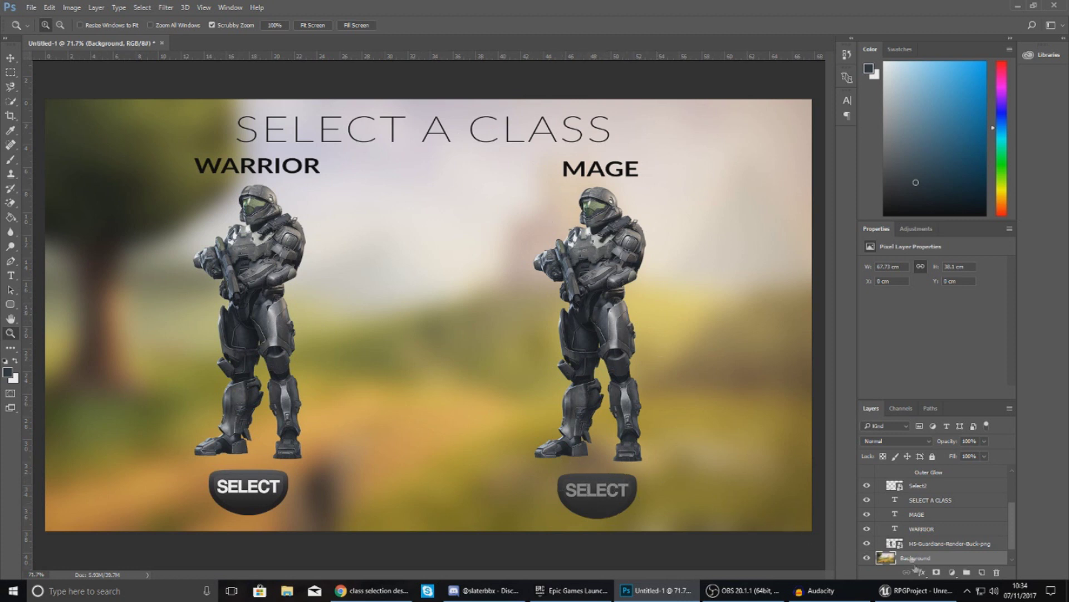
Switch to the RPGProject Unreal Editor and open the Blueprints folder inside ThirdPersonBP.
mouse_move(915, 594)
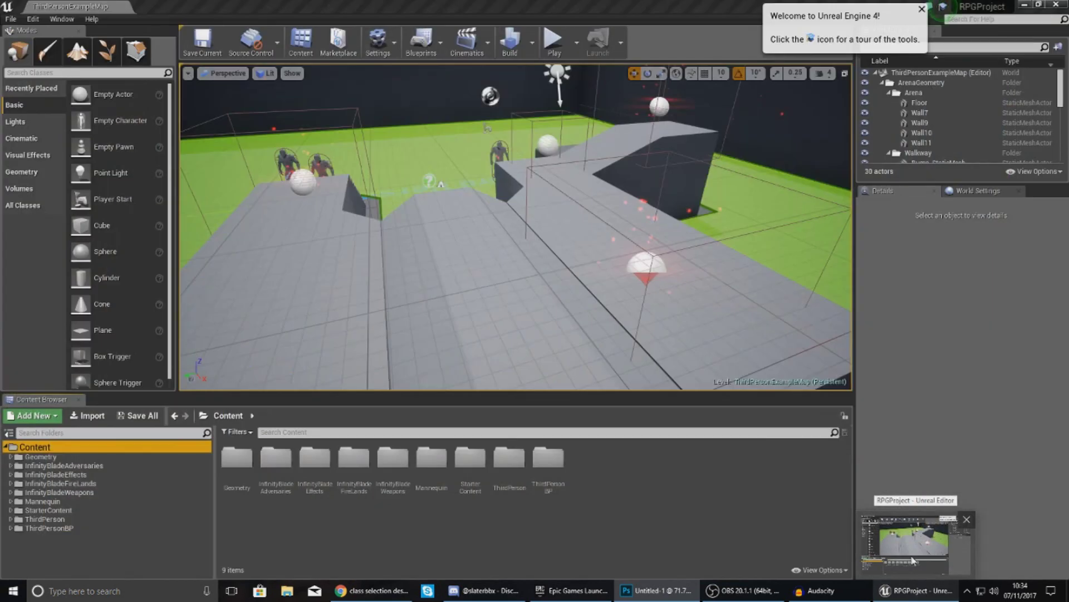
click(914, 566)
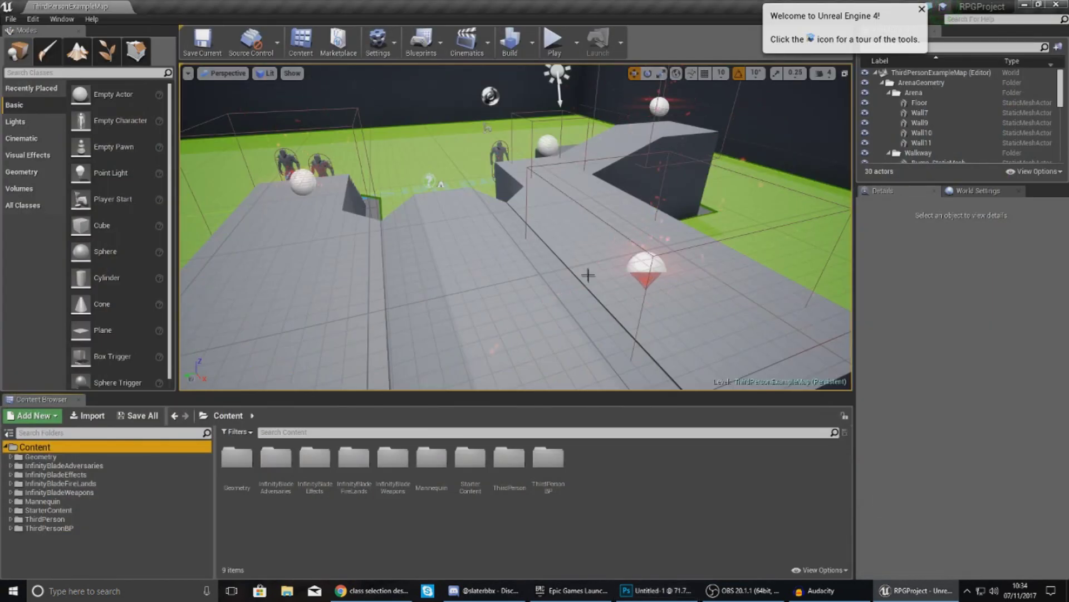
mouse_move(680, 266)
right_down()
mouse_move(563, 256)
mouse_move(474, 273)
mouse_move(424, 267)
mouse_move(681, 266)
right_up()
click(82, 529)
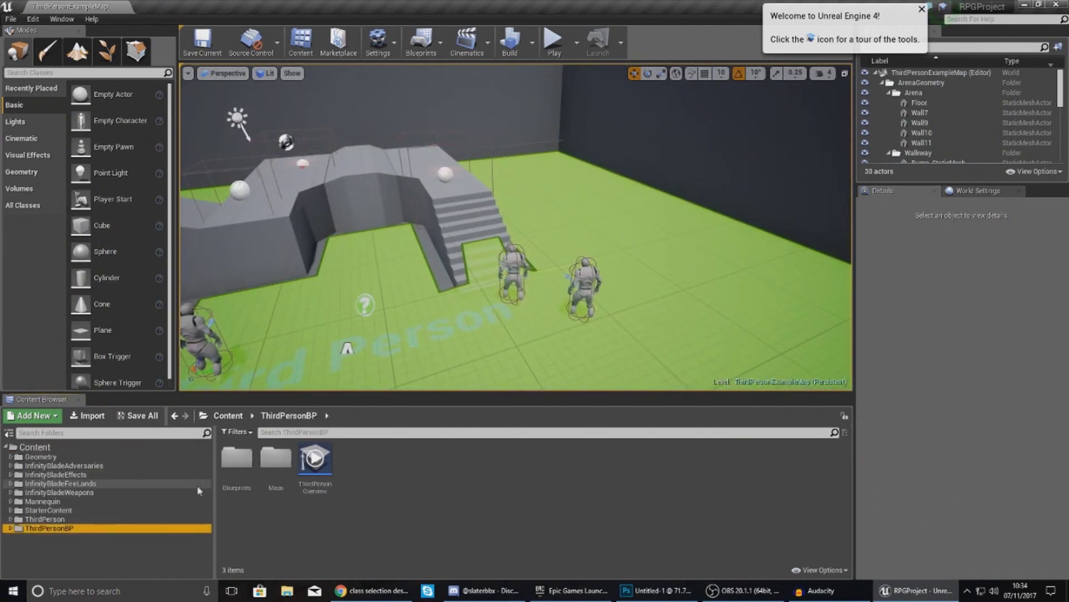
double_click(237, 458)
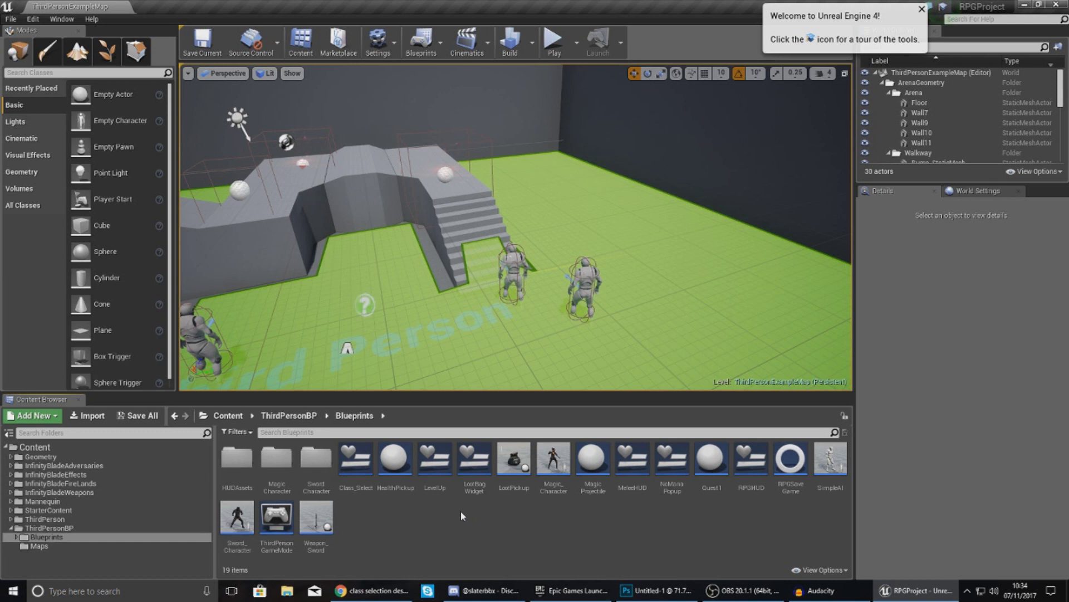
Create an Actor-based Blueprint class named RecodingActor in the Blueprints folder and open it for editing.
right_click(455, 514)
click(444, 518)
right_click(442, 519)
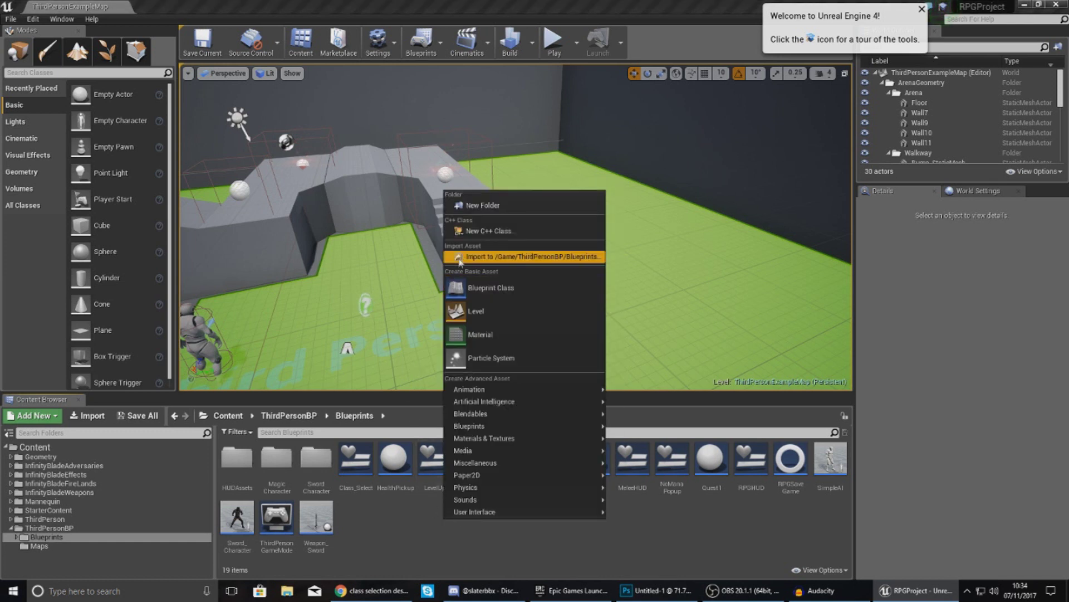
click(484, 287)
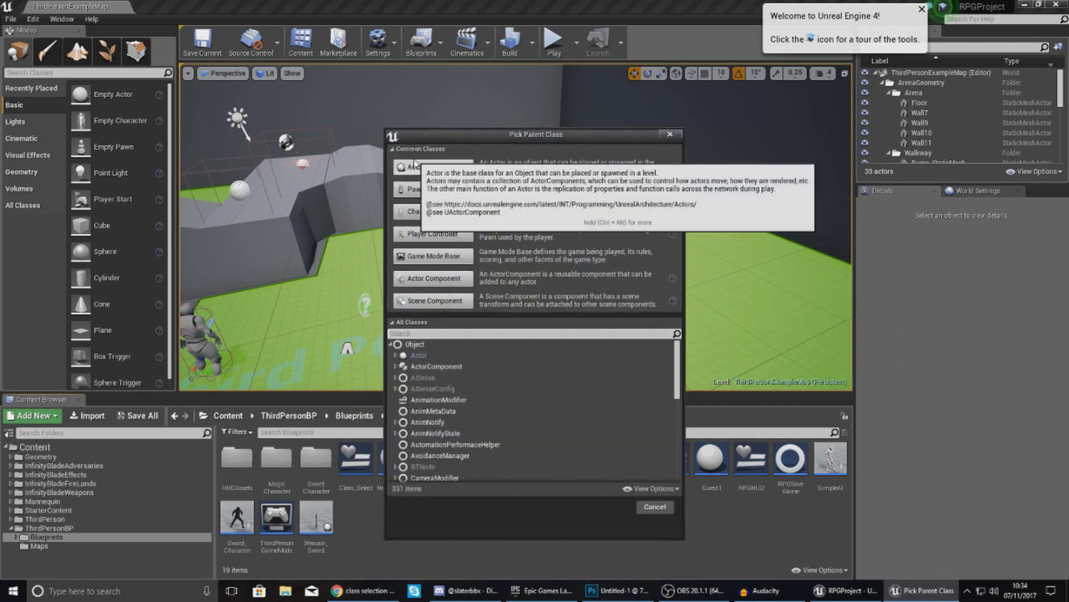
click(434, 167)
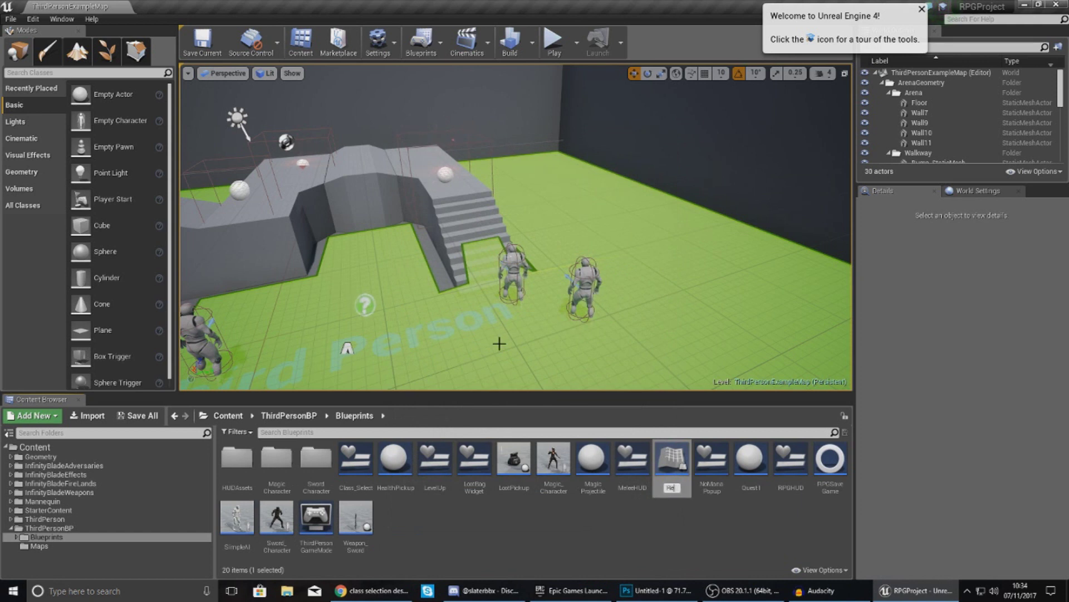
text(RecodingActor)
key(Return)
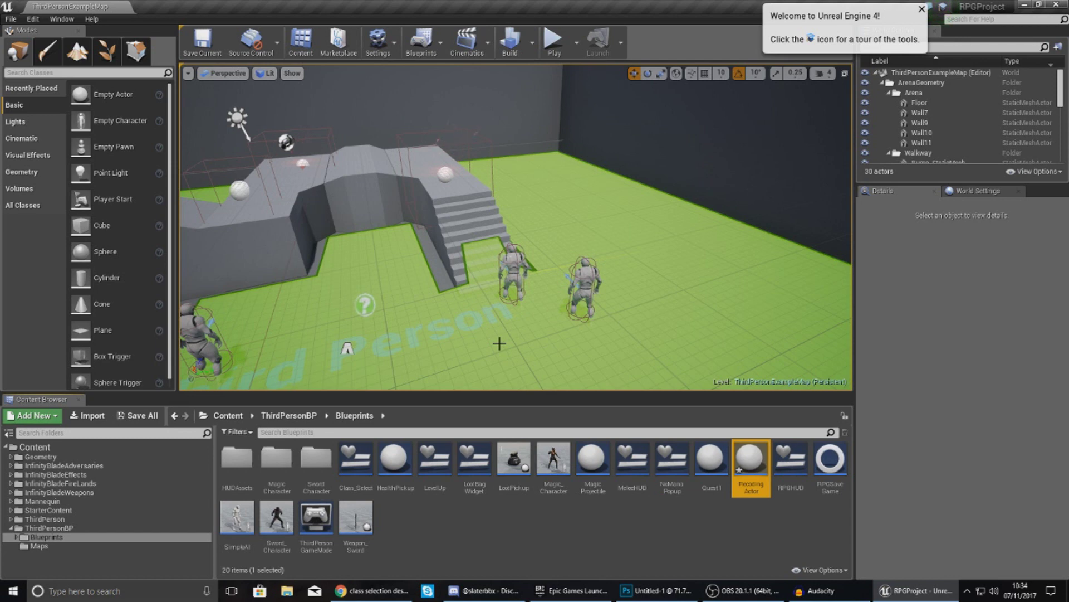
key(Return)
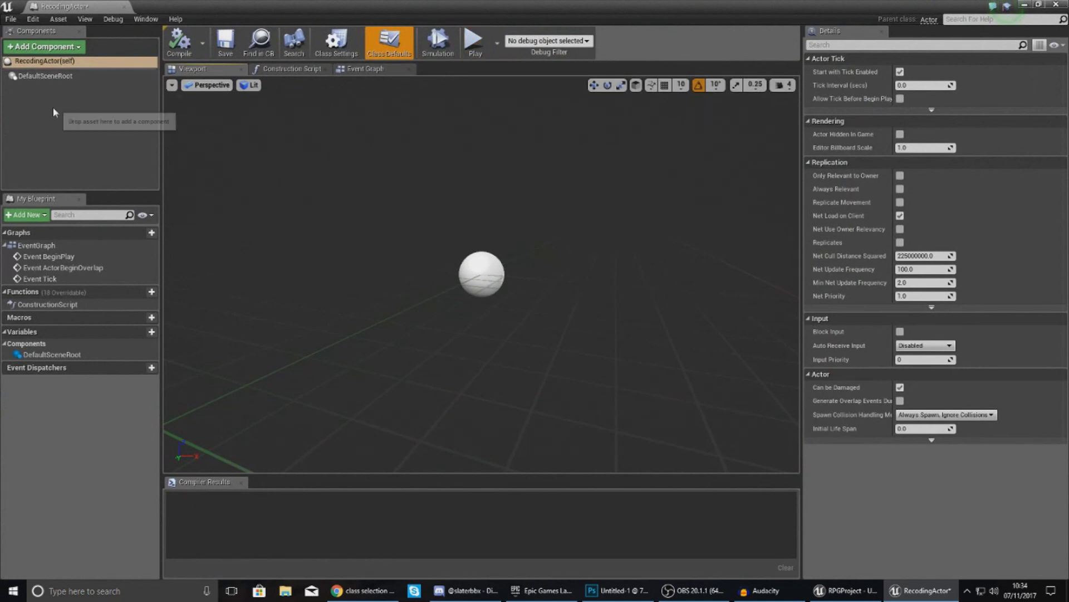
Add a Skeletal Mesh component to the actor and assign it the Eve character mesh.
click(53, 111)
click(44, 46)
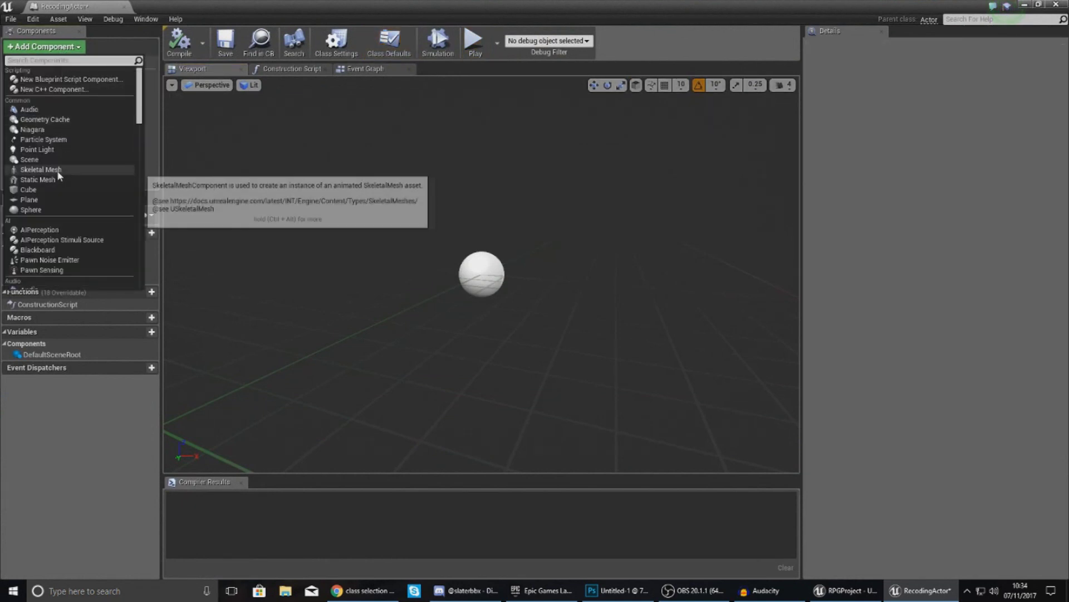
click(42, 169)
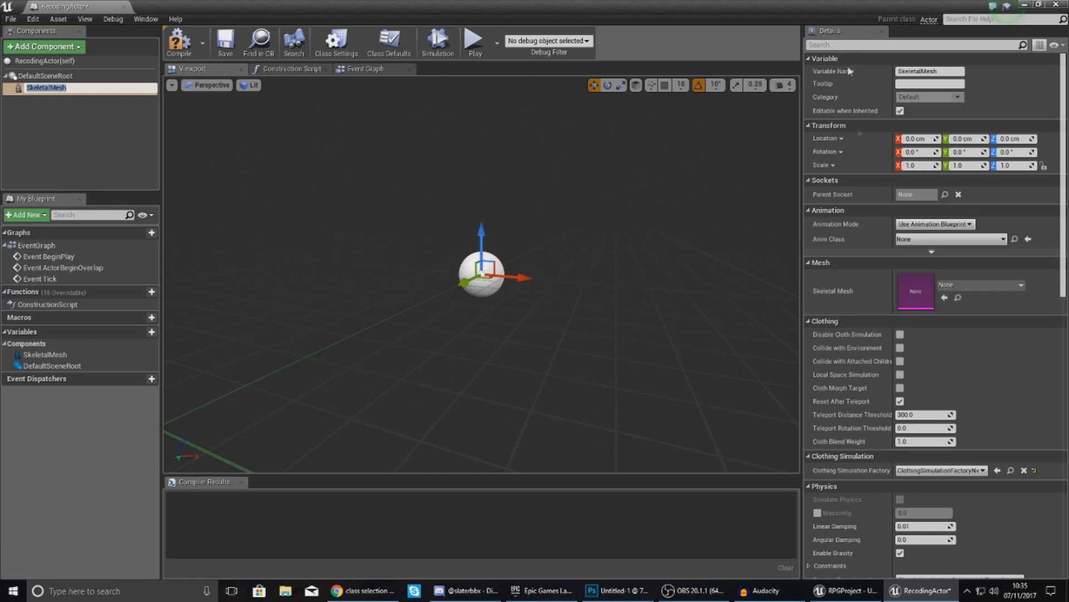
click(961, 286)
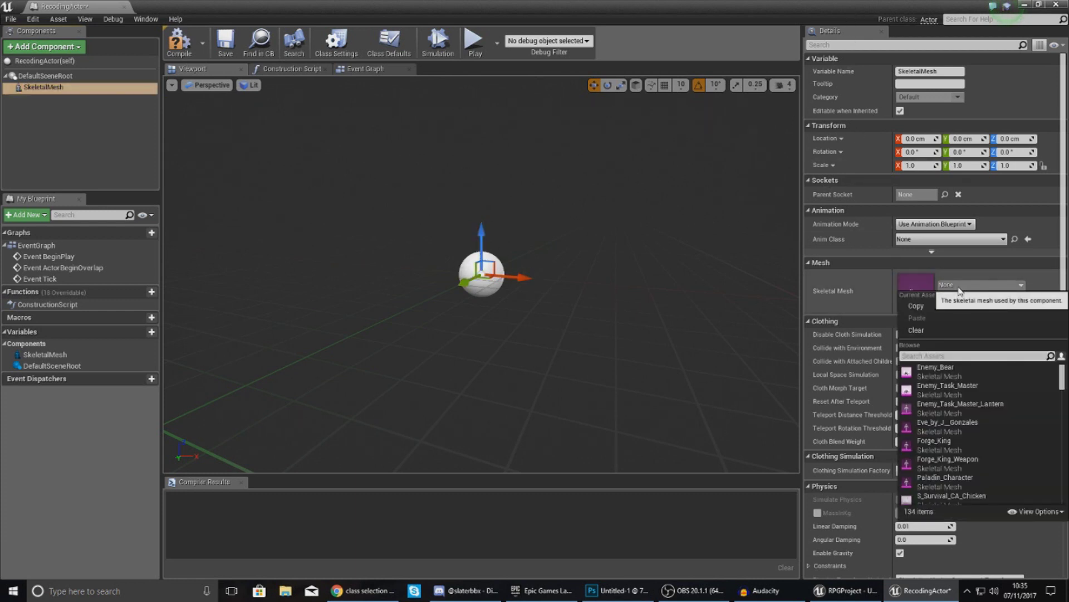
text(eve)
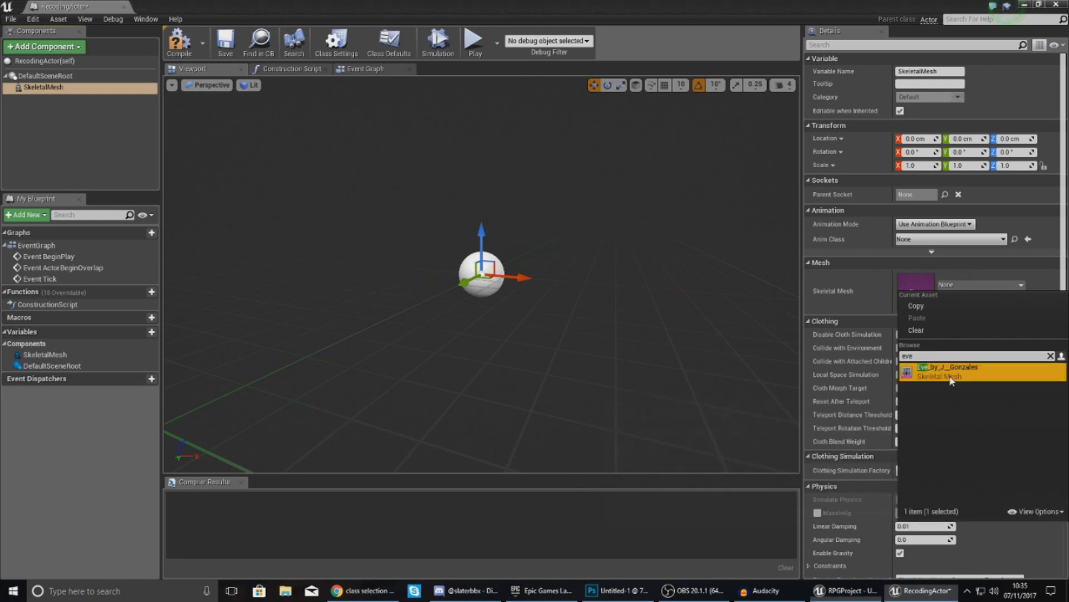
click(952, 376)
right_drag(483, 273, 480, 320)
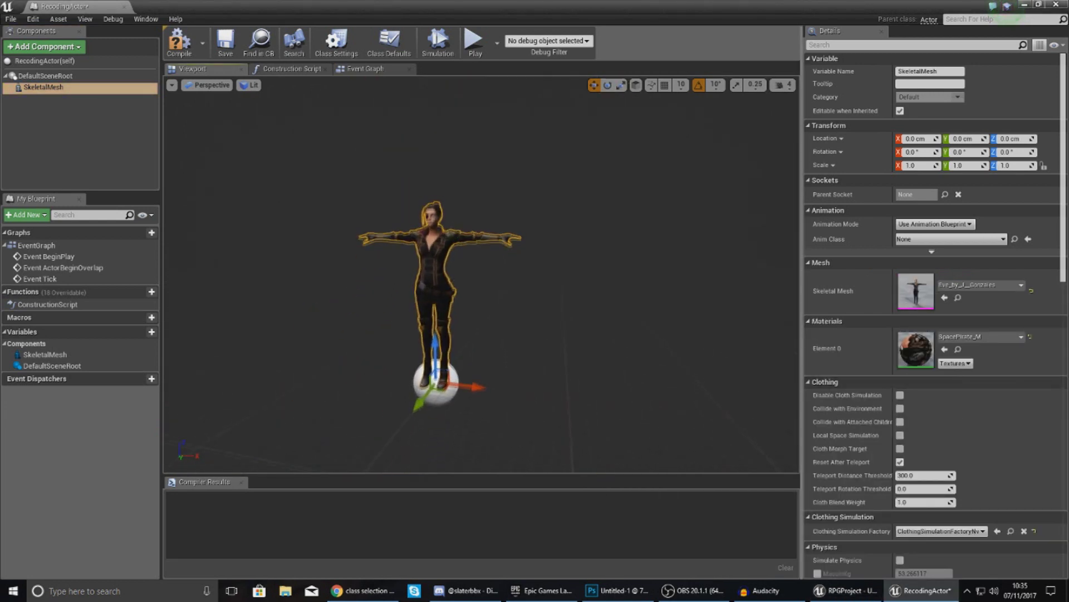
Add a second Skeletal Mesh component, move it about 182 cm along X beside Eve, and assign it Paladin_Character.
click(45, 47)
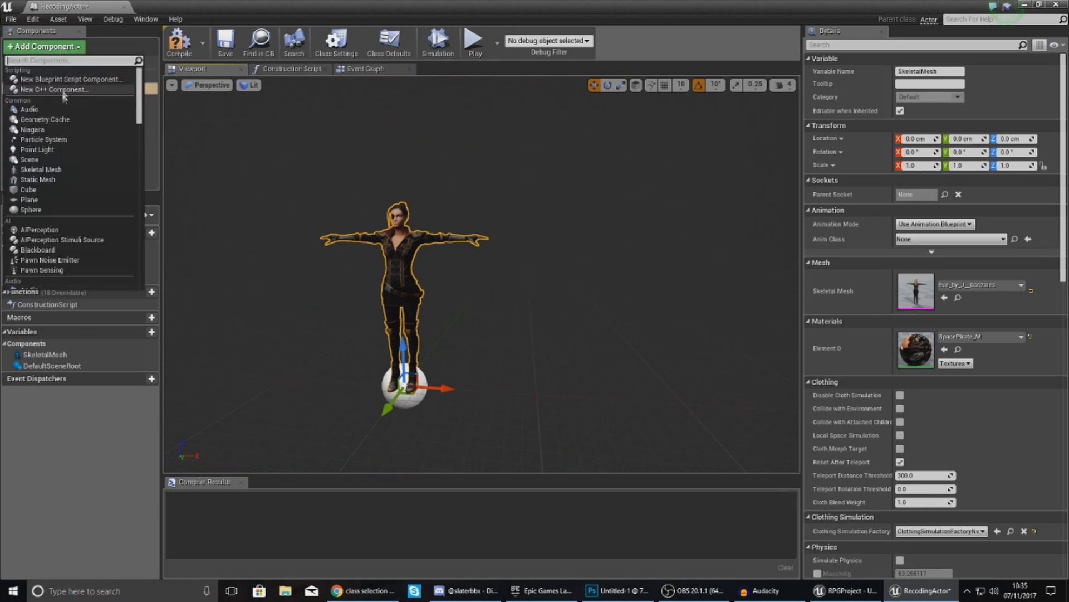
click(40, 169)
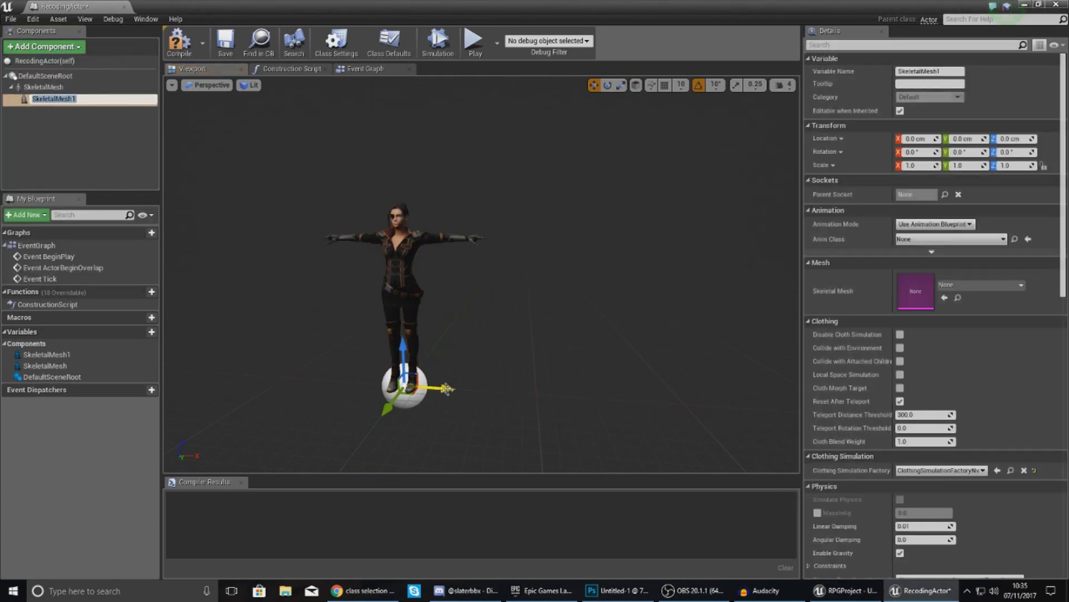
drag(443, 387, 709, 417)
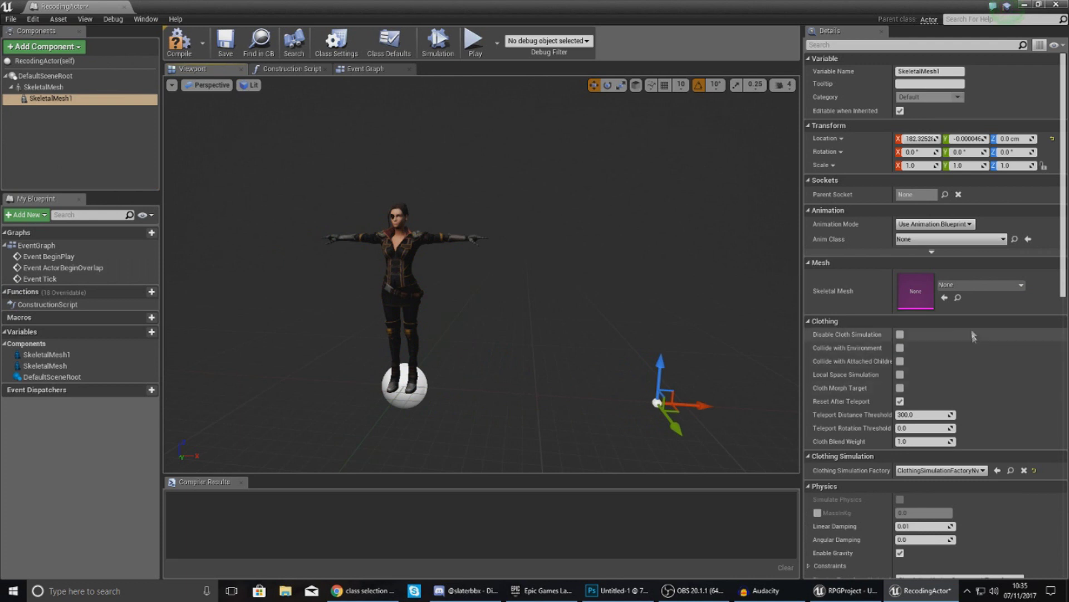
click(980, 285)
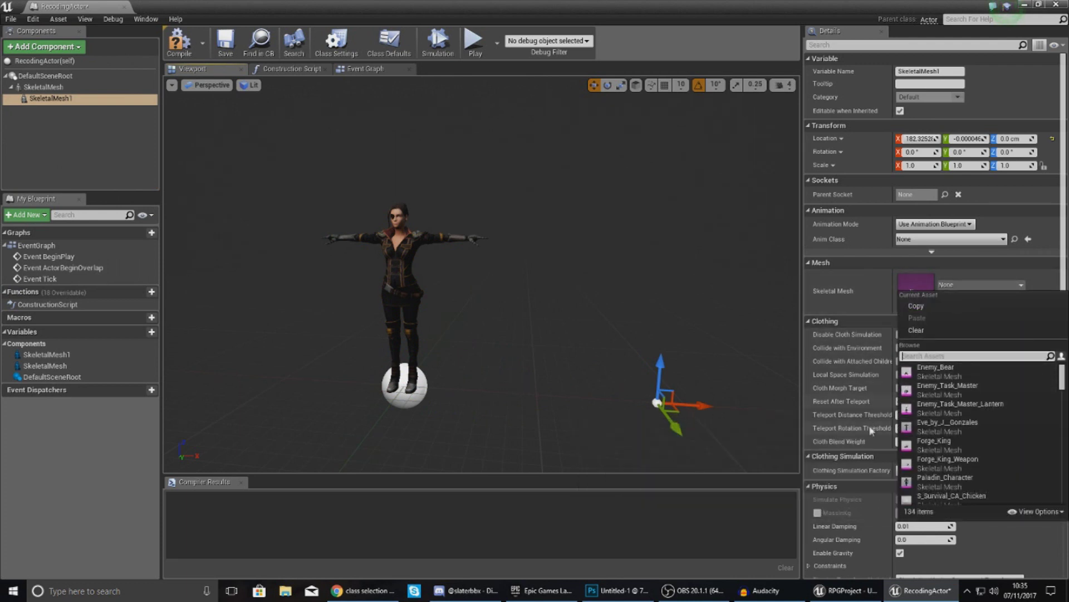
click(947, 479)
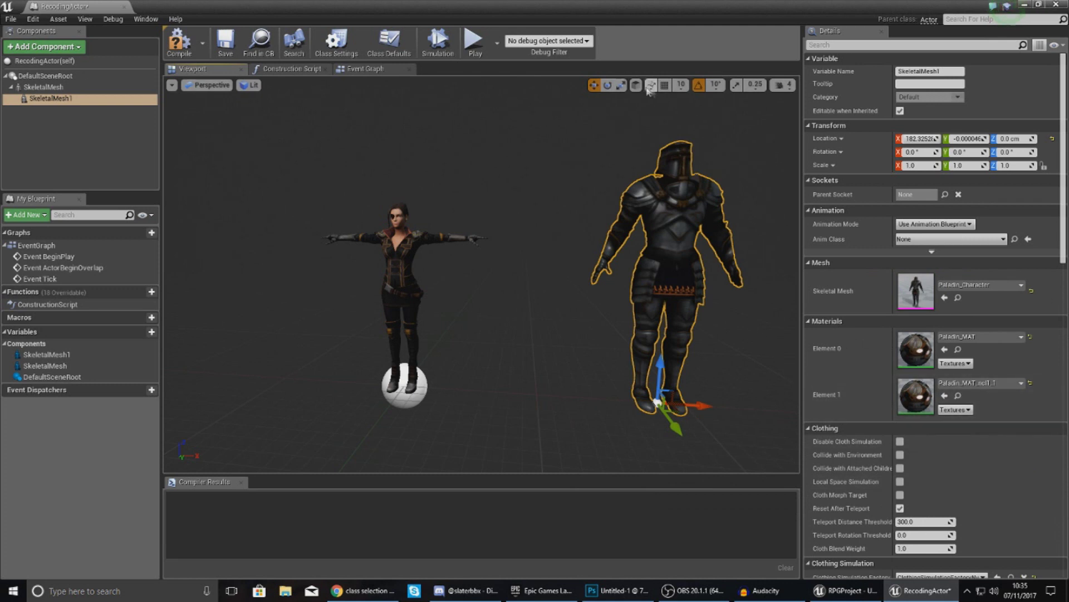
Scale the Paladin mesh down uniformly to about 0.79 to bring it closer to Eve's height.
click(621, 84)
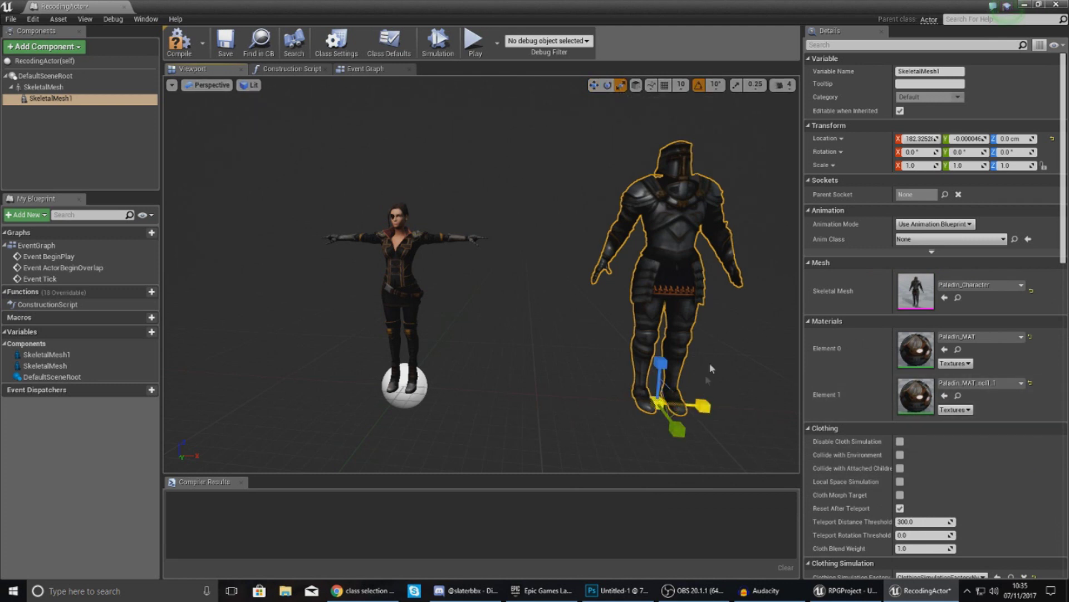
right_drag(710, 367, 725, 375)
drag(617, 375, 608, 387)
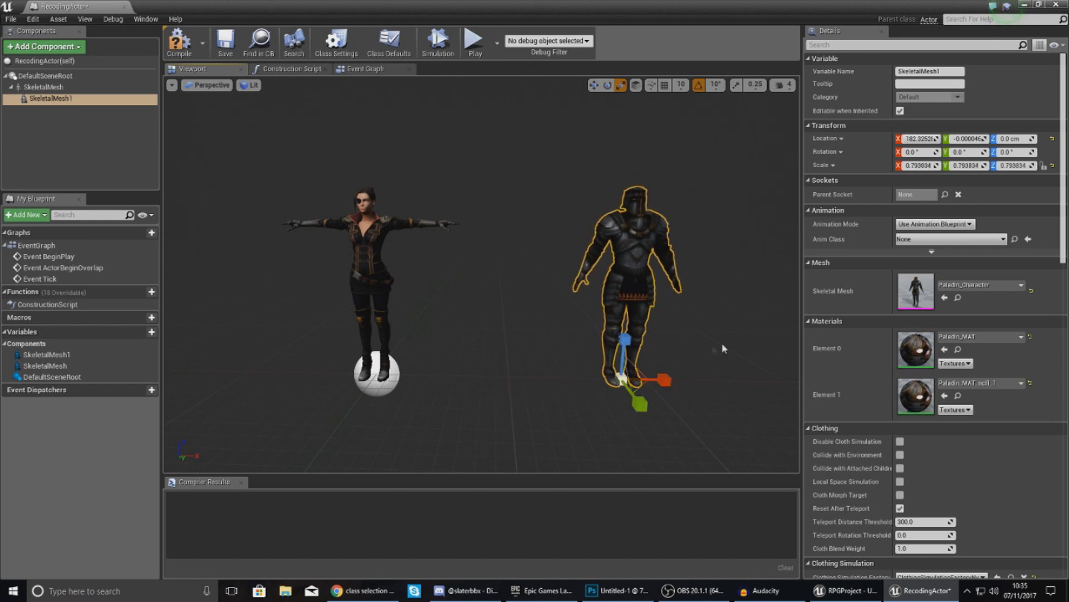
right_drag(620, 381, 636, 387)
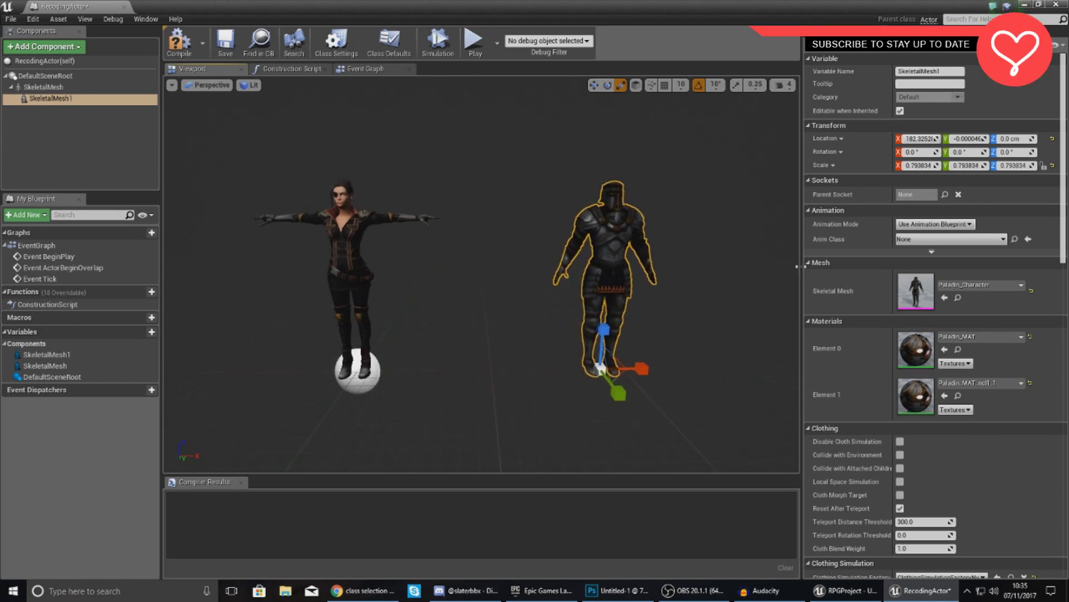
Set the Paladin mesh's animation mode to Use Animation Asset.
click(343, 222)
click(606, 250)
click(348, 240)
click(607, 248)
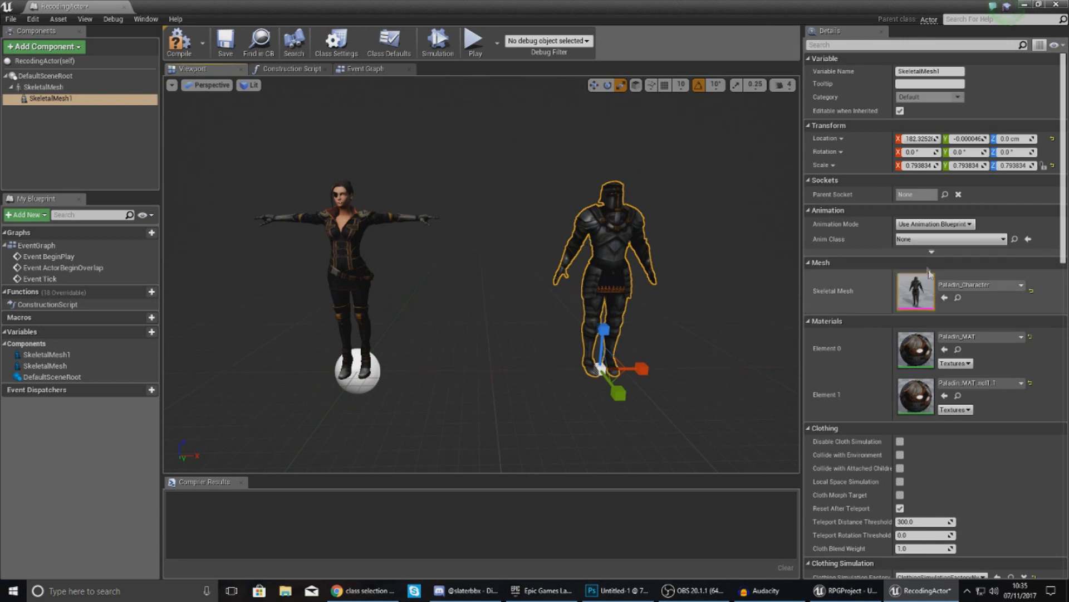
click(916, 224)
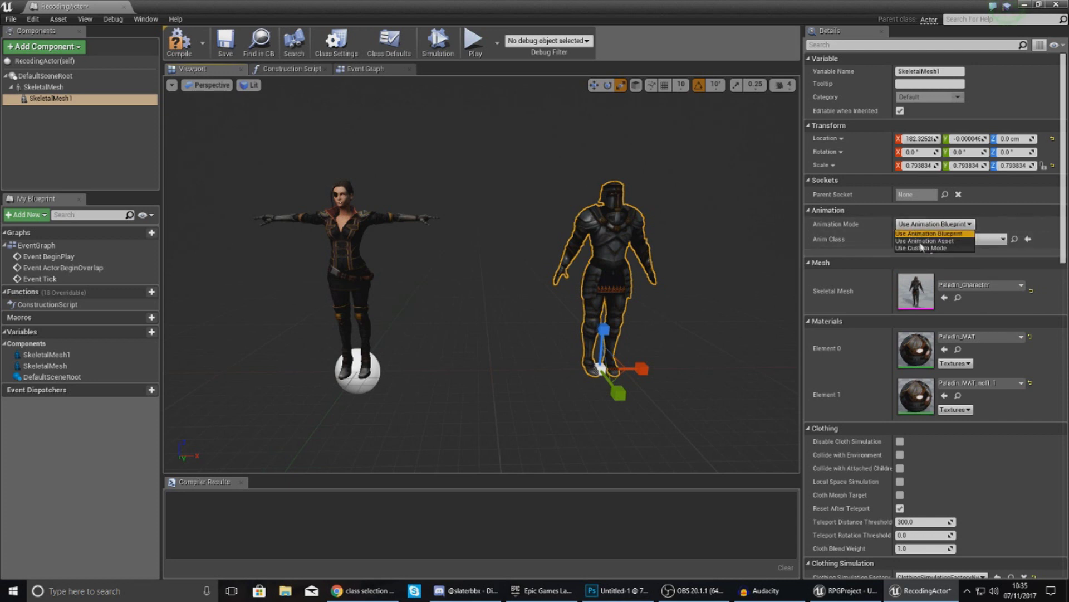
click(917, 239)
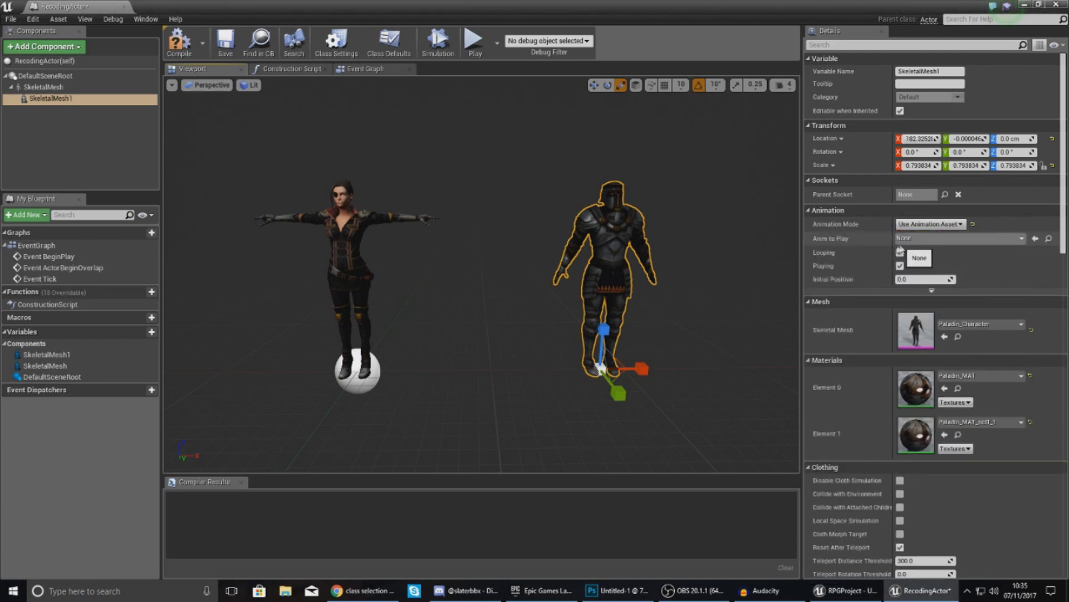
Set the Eve mesh's animation mode to Use Animation Asset and have it play Standing_Idle_03.
click(357, 245)
click(904, 224)
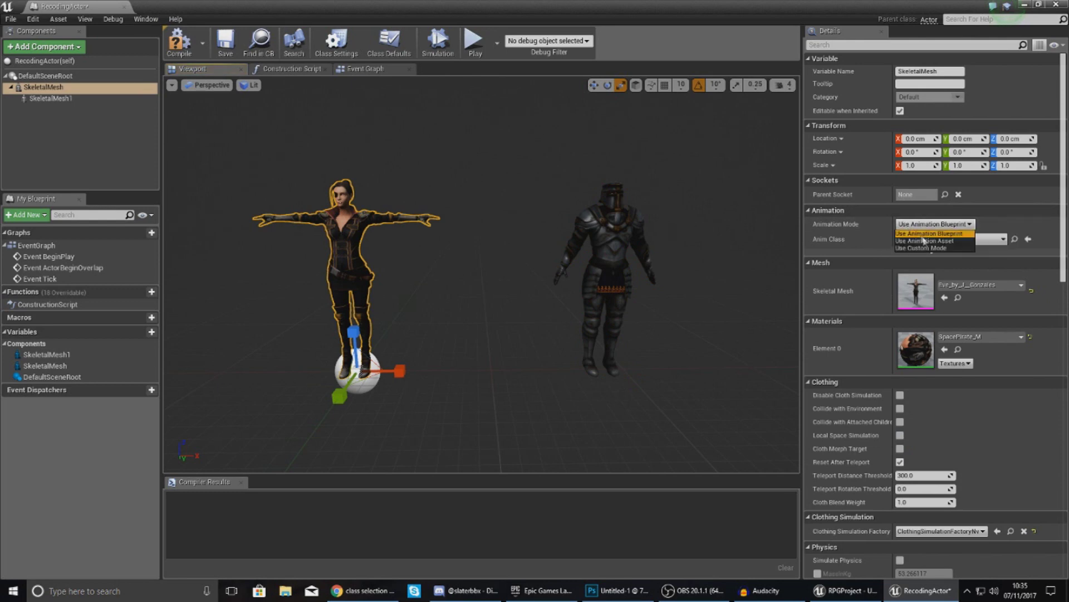
click(915, 238)
click(915, 238)
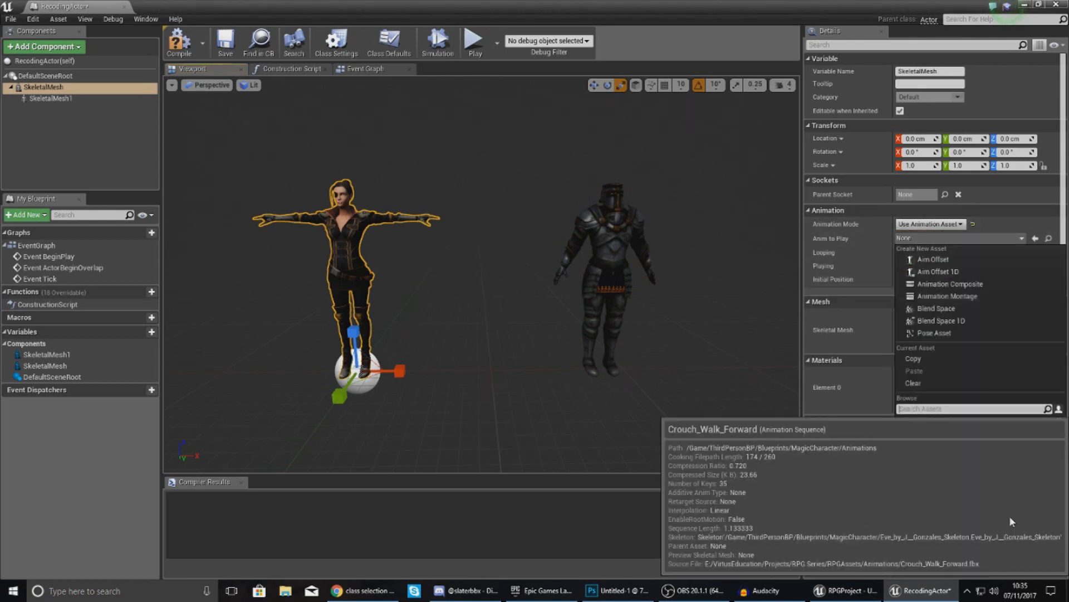
text(idle)
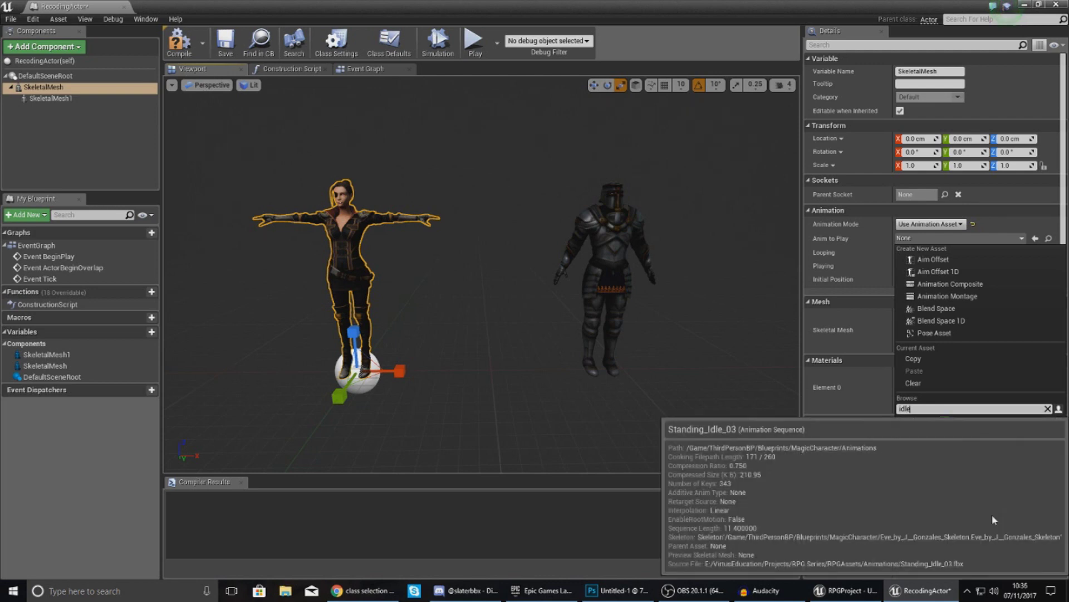
click(1002, 513)
key(f)
mouse_move(423, 270)
right_down()
mouse_move(398, 270)
mouse_move(422, 270)
right_up()
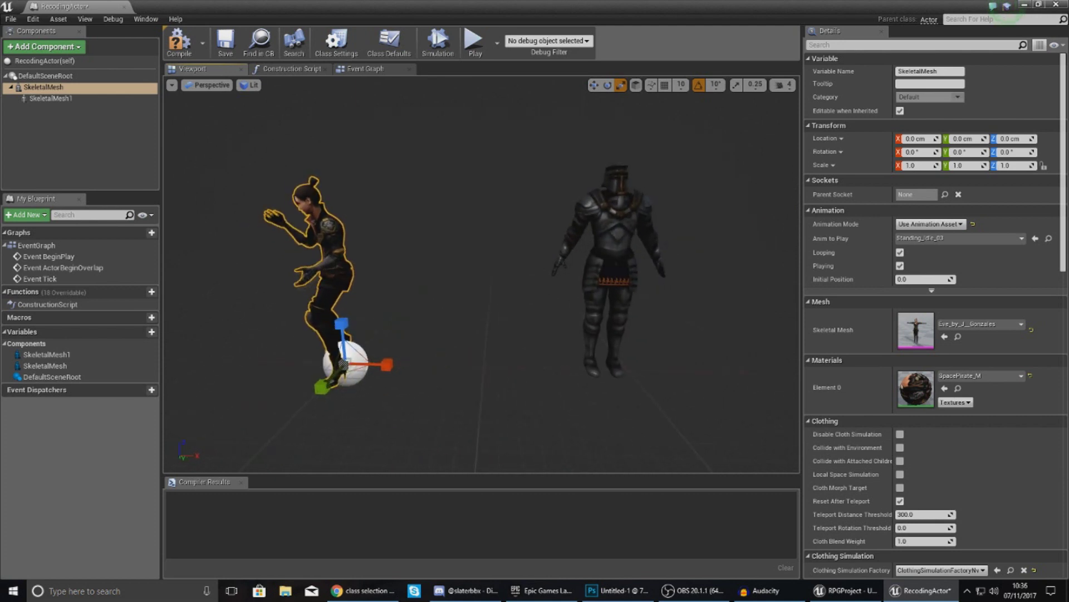
Assign the sword_and_shield_idle animation to the Paladin mesh as its animation to play.
click(654, 251)
click(925, 241)
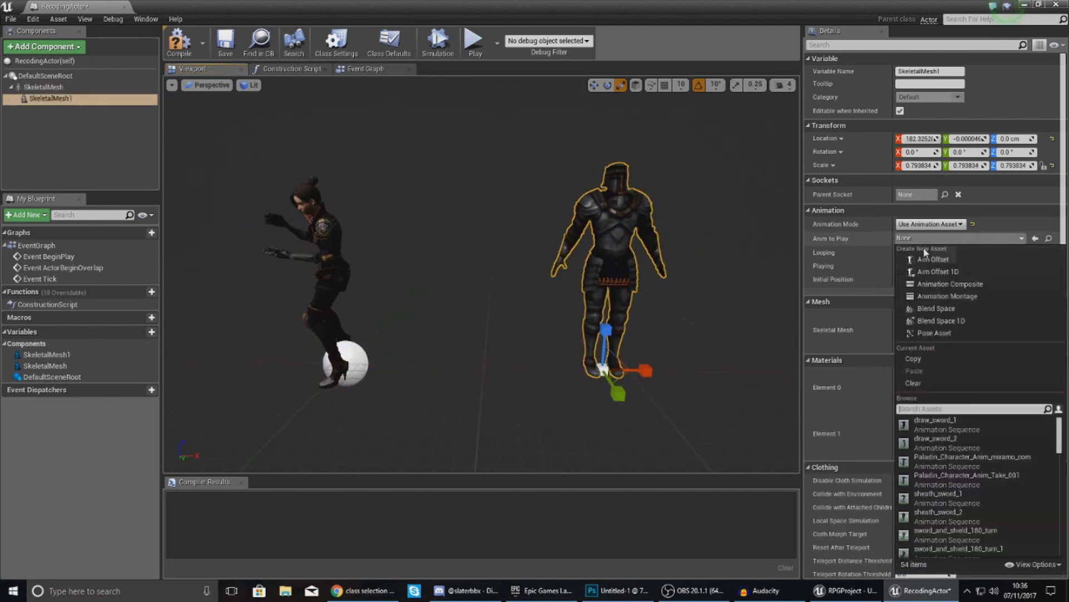
text(idl)
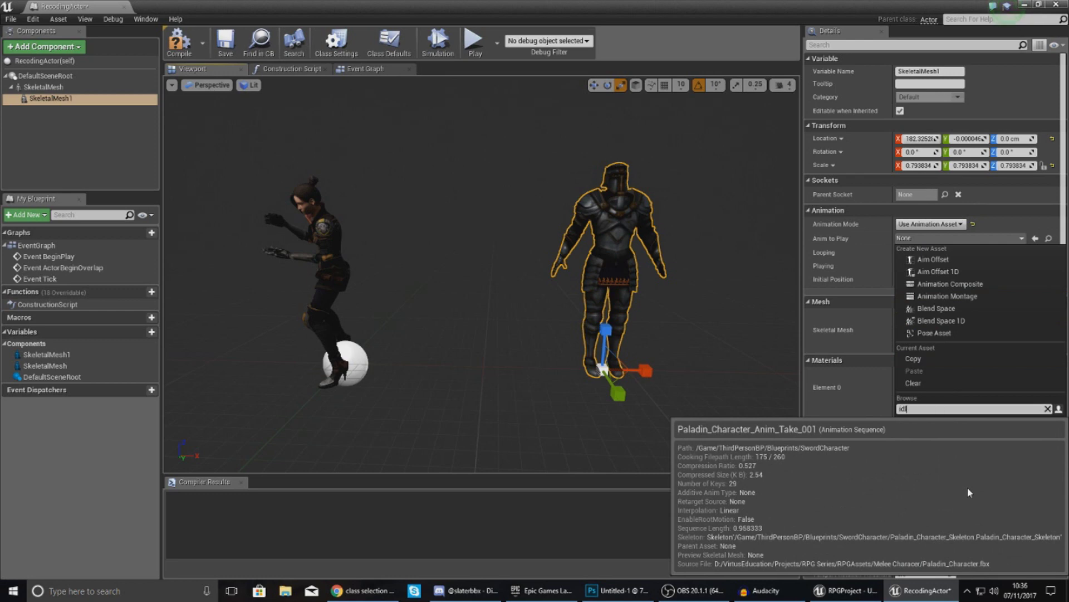
text(e)
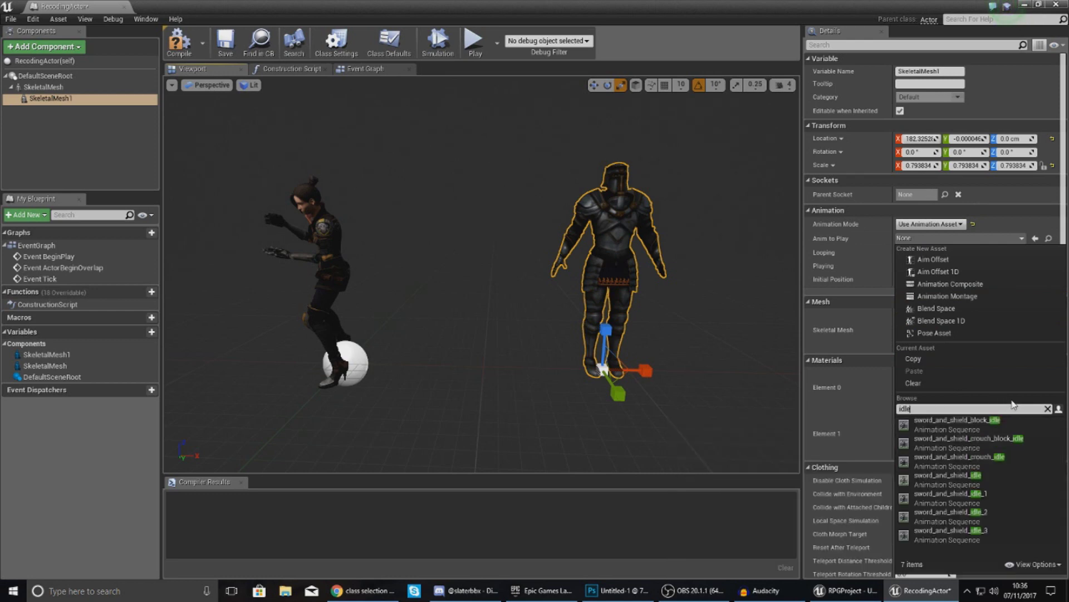
click(987, 481)
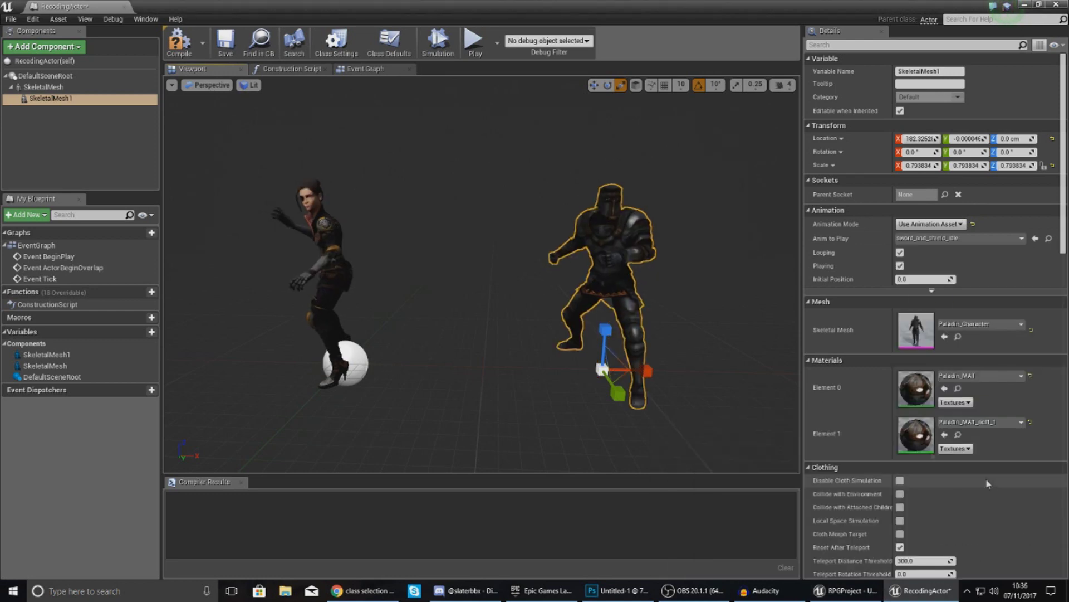
mouse_move(557, 312)
right_down()
mouse_move(518, 309)
mouse_move(557, 312)
mouse_move(537, 309)
right_up()
right_drag(641, 309, 613, 310)
drag(568, 311, 590, 312)
Add a Camera component and move it in front of and between the two characters, at about 264 cm in Y.
click(73, 48)
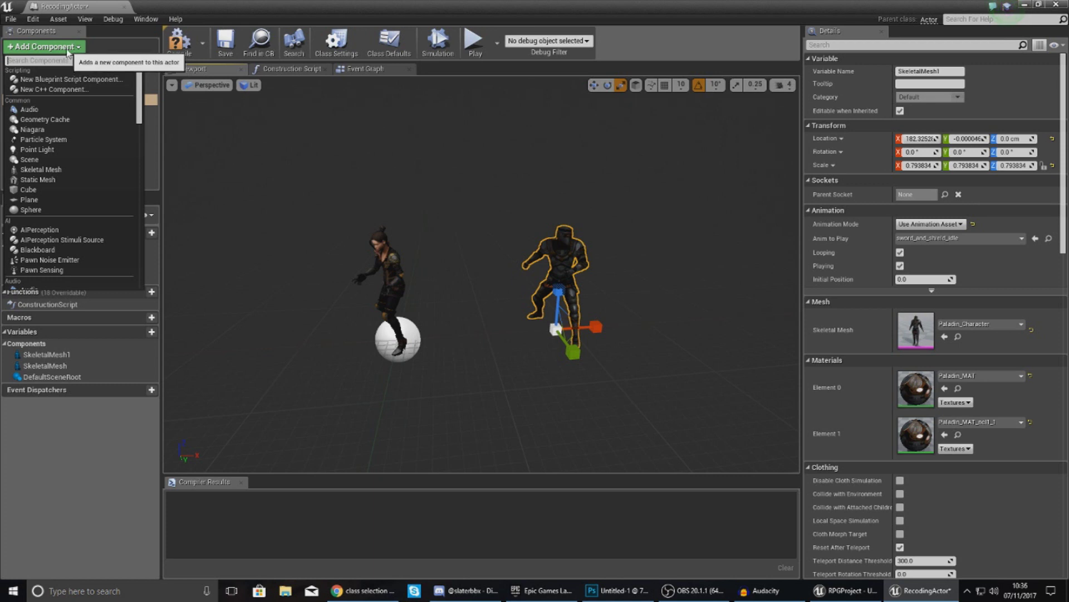
text(cal)
click(44, 80)
right_drag(591, 332, 576, 332)
click(594, 85)
drag(601, 323, 549, 426)
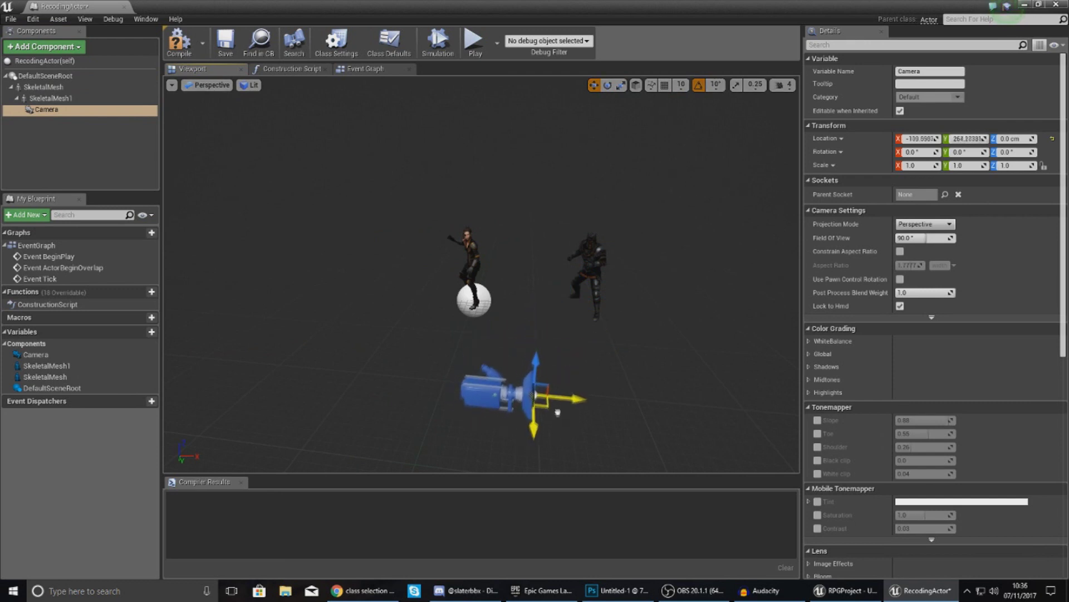
Rotate the Camera component -90 degrees about Z so that it faces the two characters.
click(608, 85)
drag(485, 418, 549, 426)
drag(557, 348, 565, 373)
Raise the Camera to about 80 cm in Z and centre it between the characters, at about -107 cm in X and 253 cm in Y.
click(594, 85)
mouse_move(461, 268)
right_down()
mouse_move(471, 296)
mouse_move(474, 286)
right_up()
key(w)
drag(459, 274, 460, 146)
key(d)
right_drag(460, 146, 374, 142)
key(a)
key(d)
right_drag(434, 112, 312, 230)
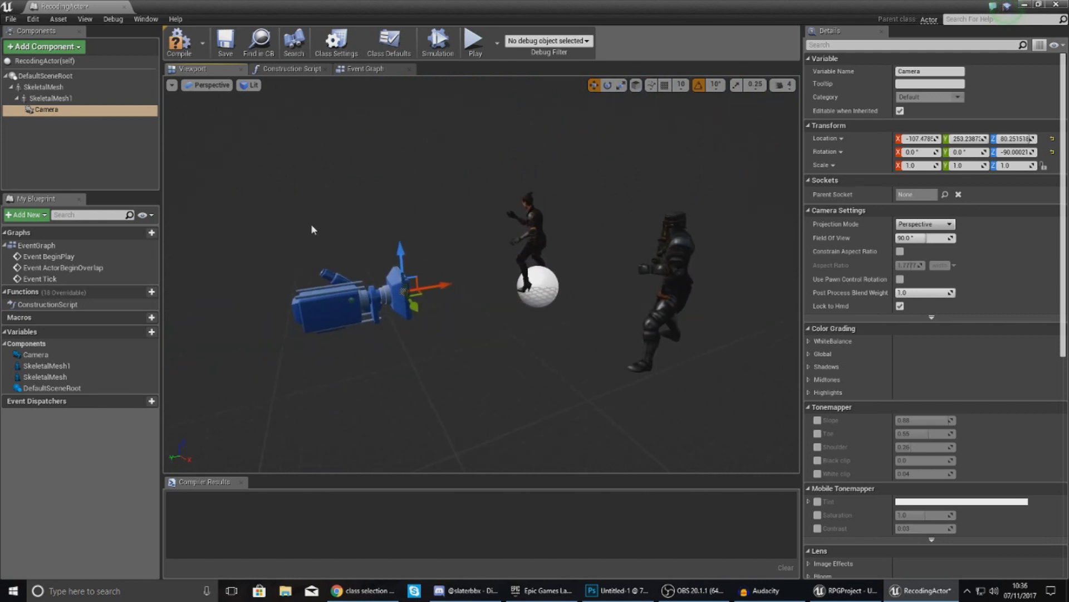
Add a Scene Capture Component 2D as a child of the Camera, accepting its default name.
right_click(64, 110)
click(57, 49)
click(57, 49)
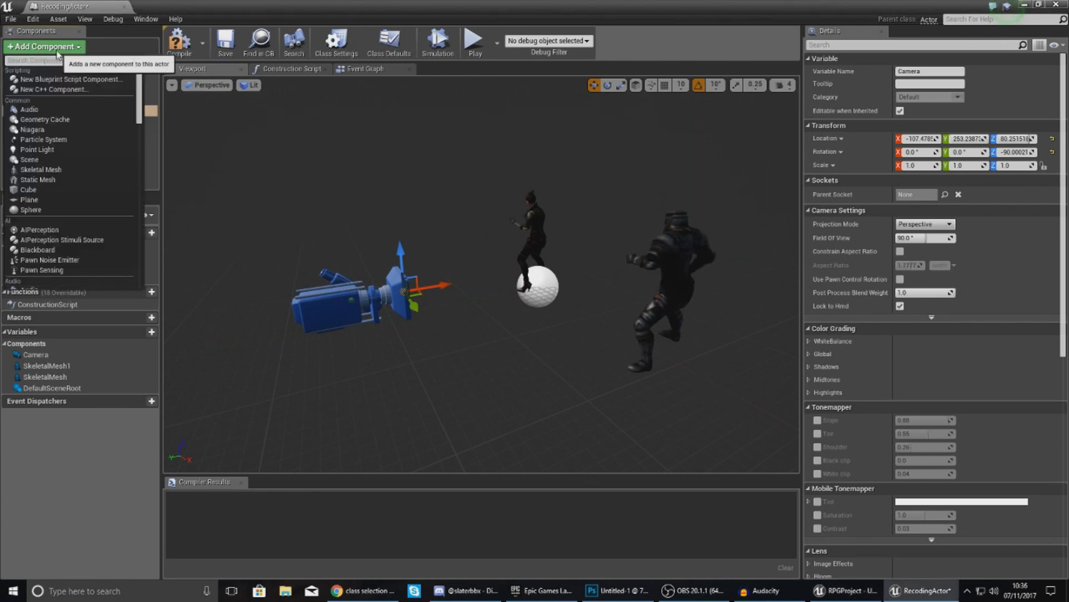
text(sce)
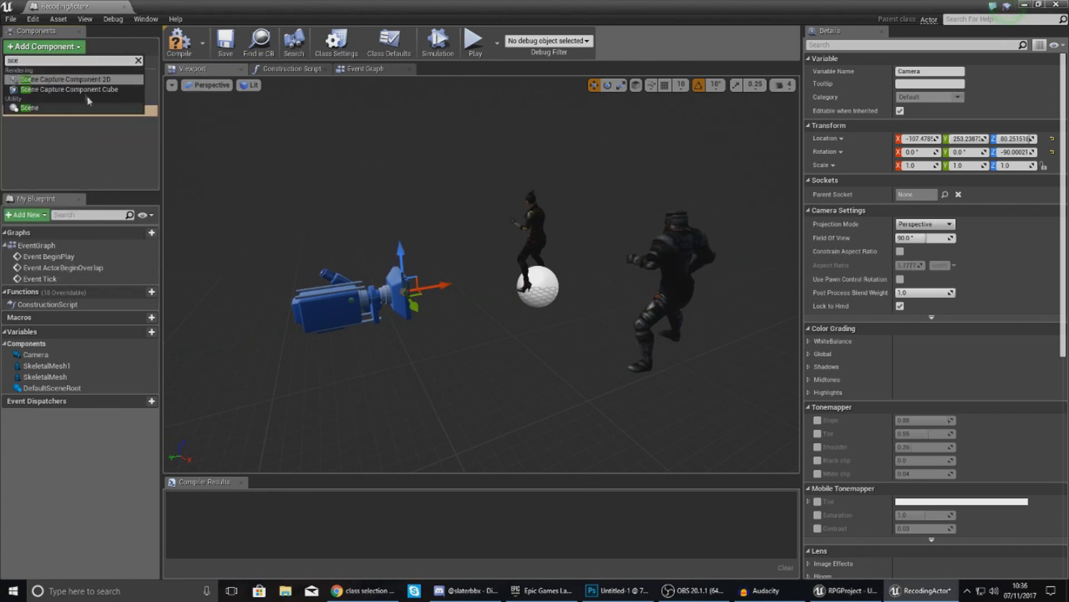
click(85, 80)
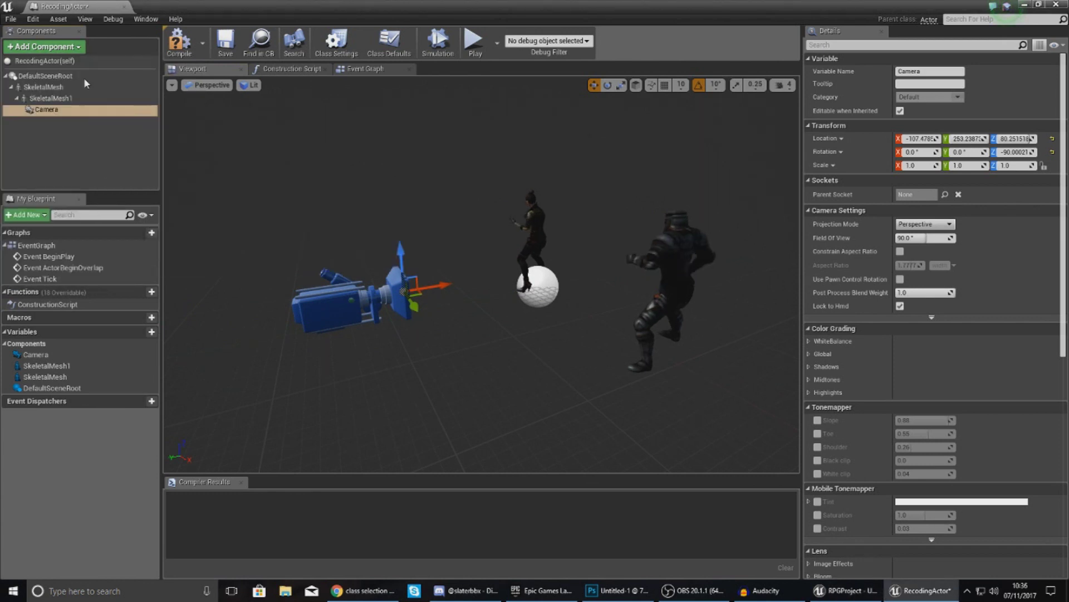
key(Return)
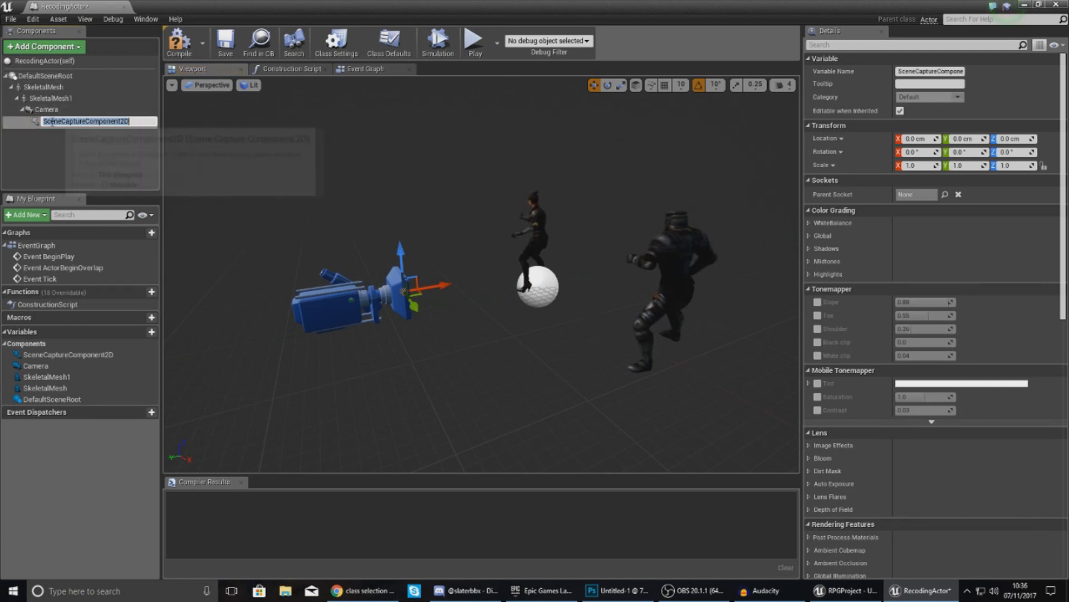
key(F2)
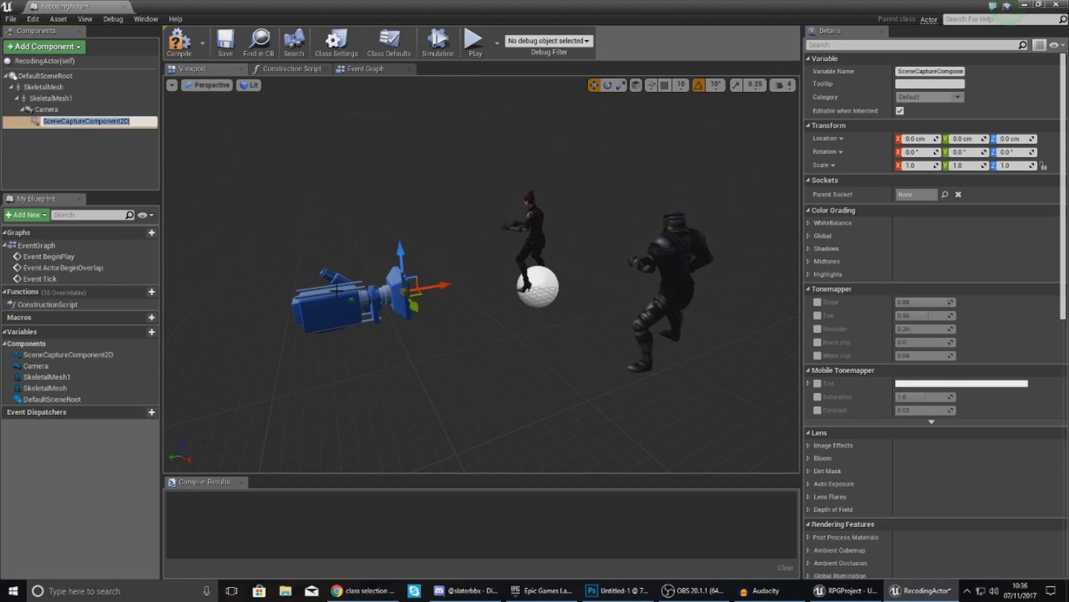
Create a new Render Target named CharacterRender in the Content folder as the scene capture's Texture Target.
scroll(887, 517, down, 10)
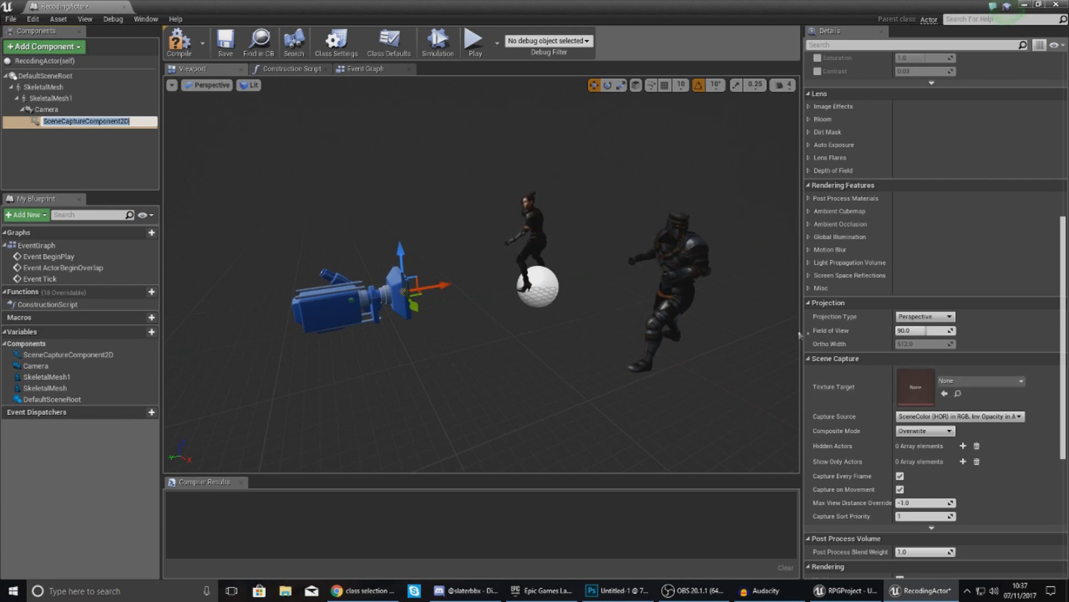
click(39, 125)
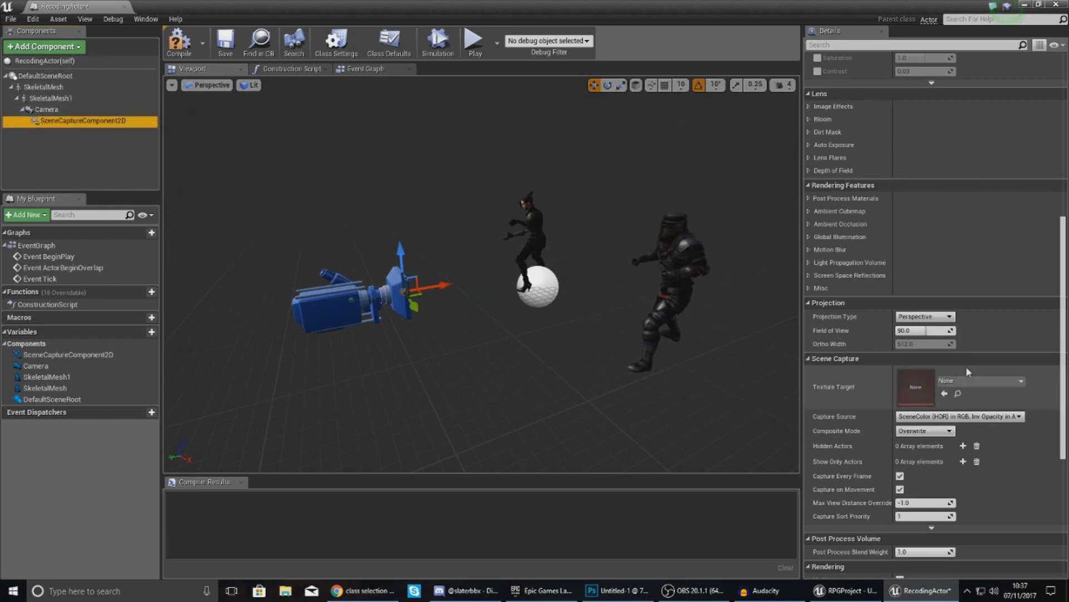
click(997, 383)
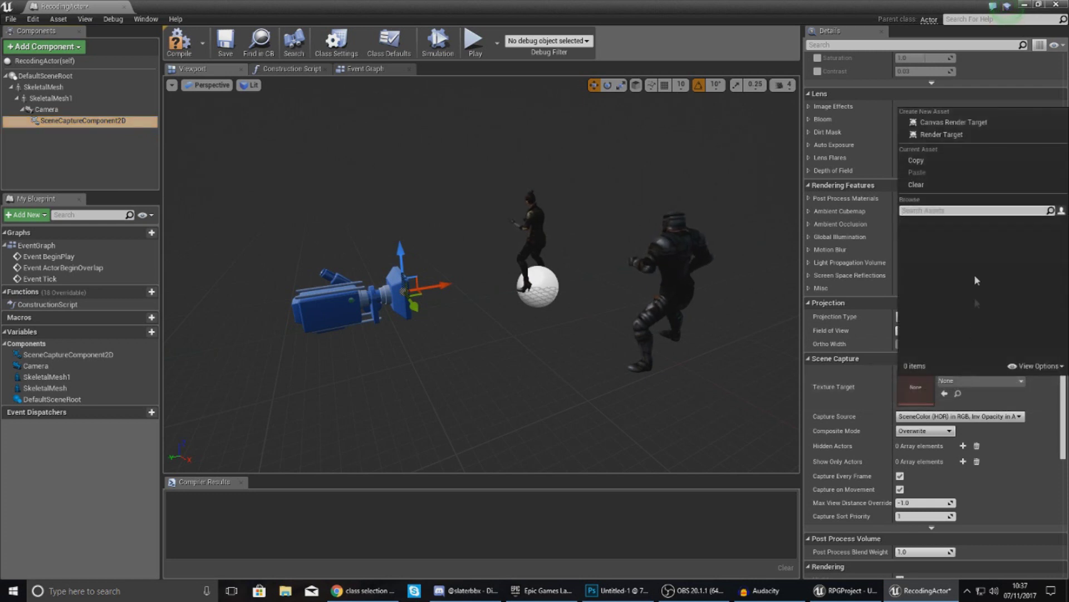
click(942, 137)
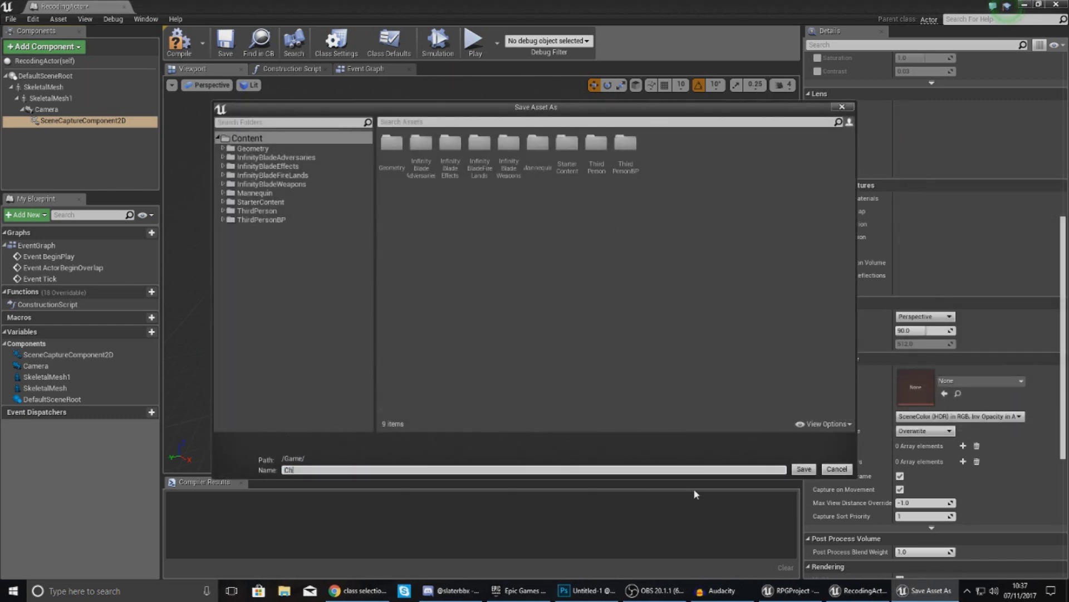
text(CharacterRender)
key(Return)
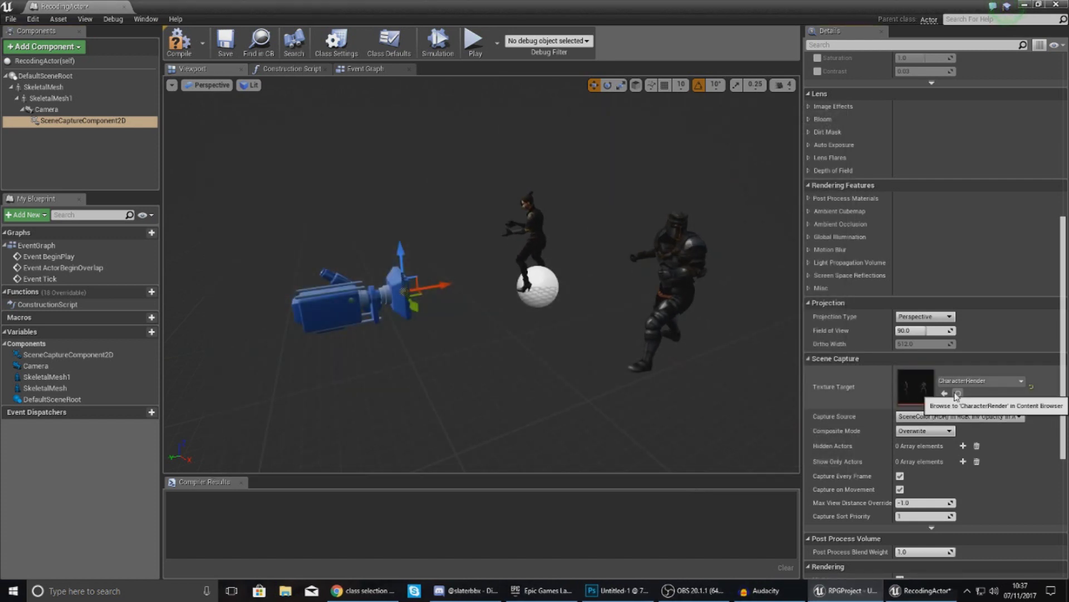
Open the CharacterRender render target and set its Size X to 2048 and Size Y to 1024.
click(958, 394)
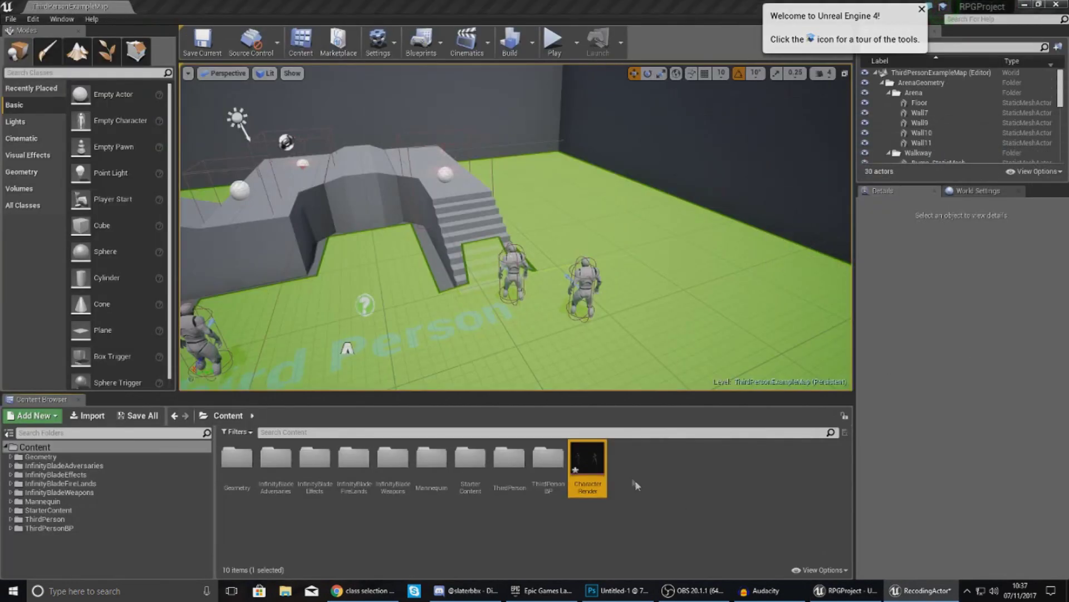
double_click(599, 484)
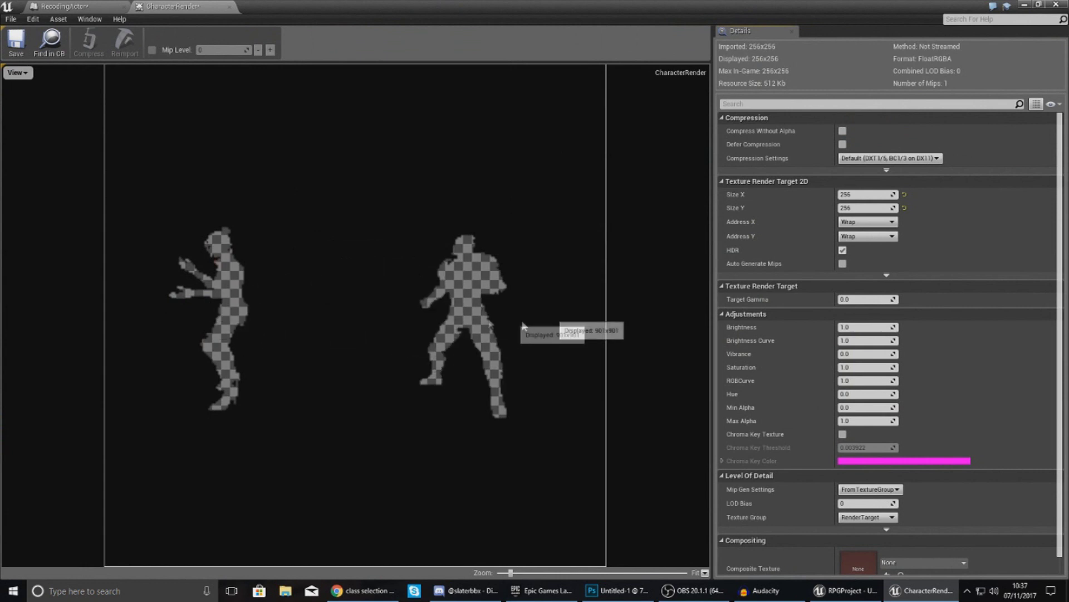
click(867, 195)
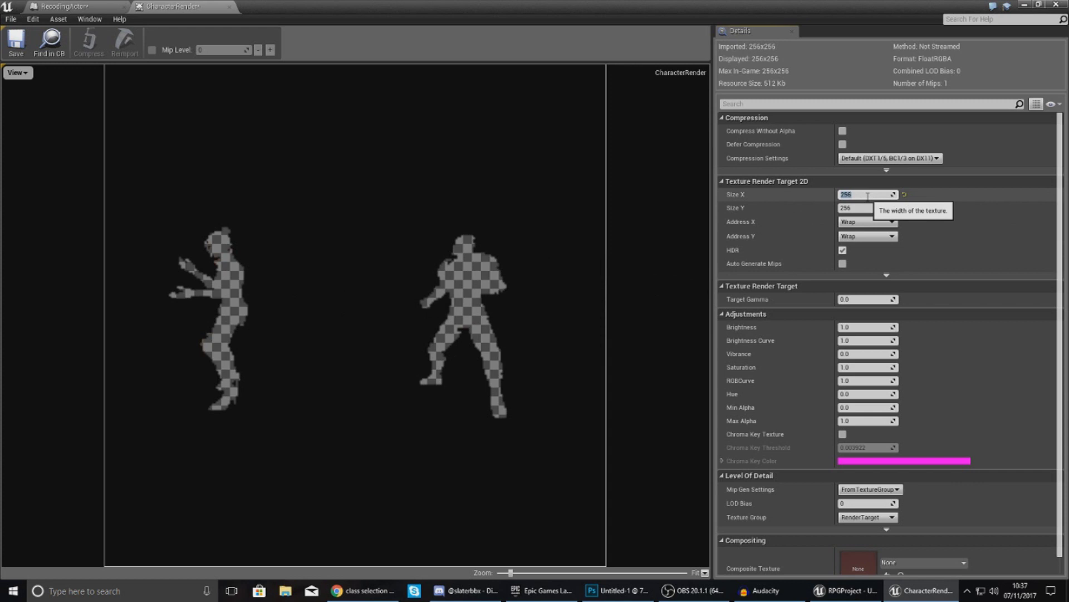
key(Return)
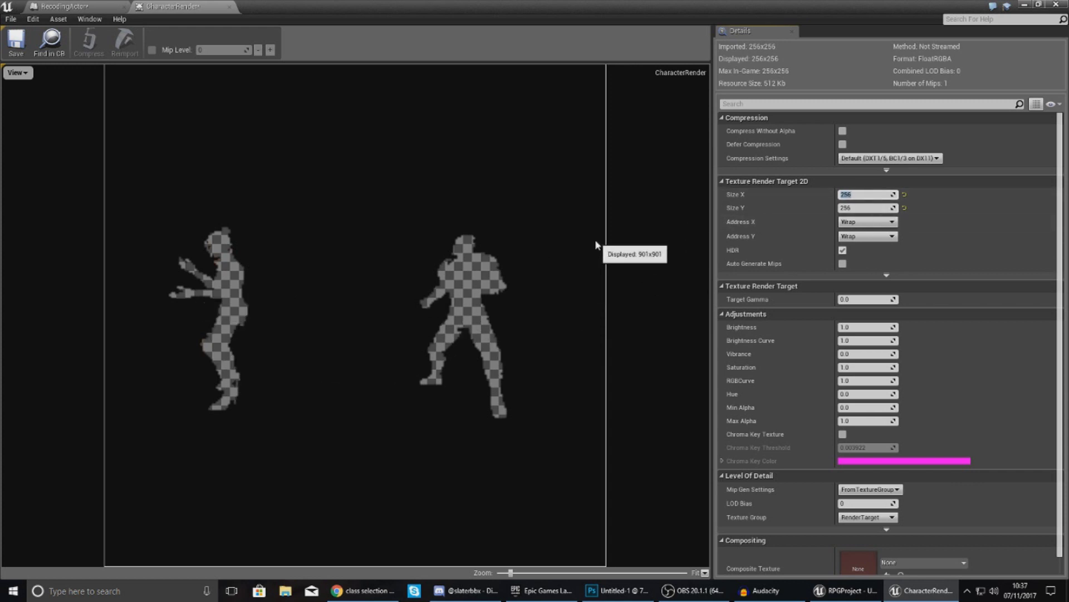
text(2048)
key(Return)
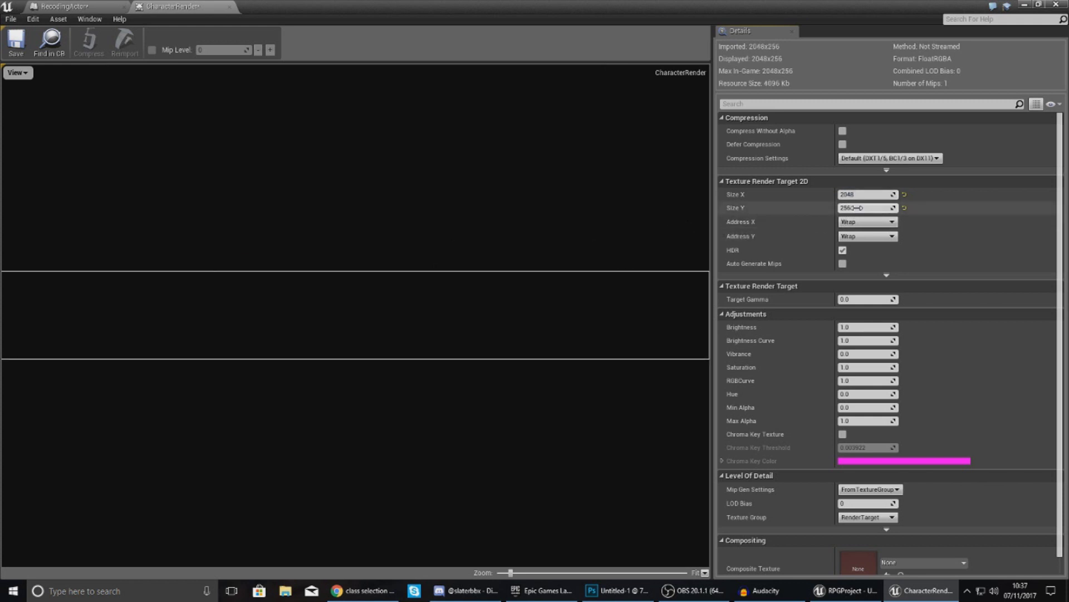
key(Return)
click(302, 206)
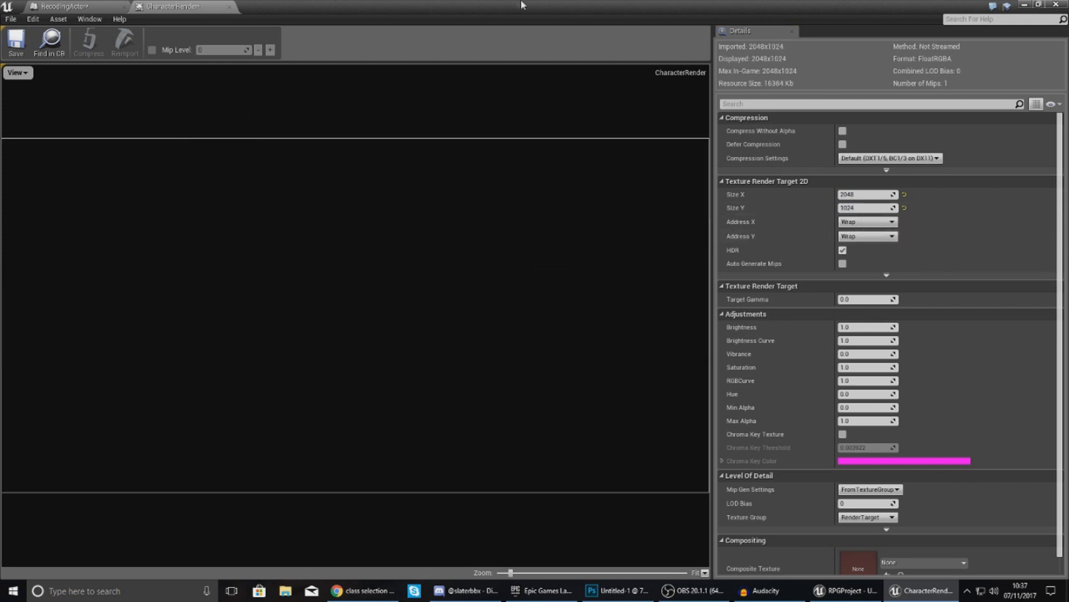
Compile the RecodingActor Blueprint and check how both characters are captured in the CharacterRender texture.
drag(520, 3, 1068, 23)
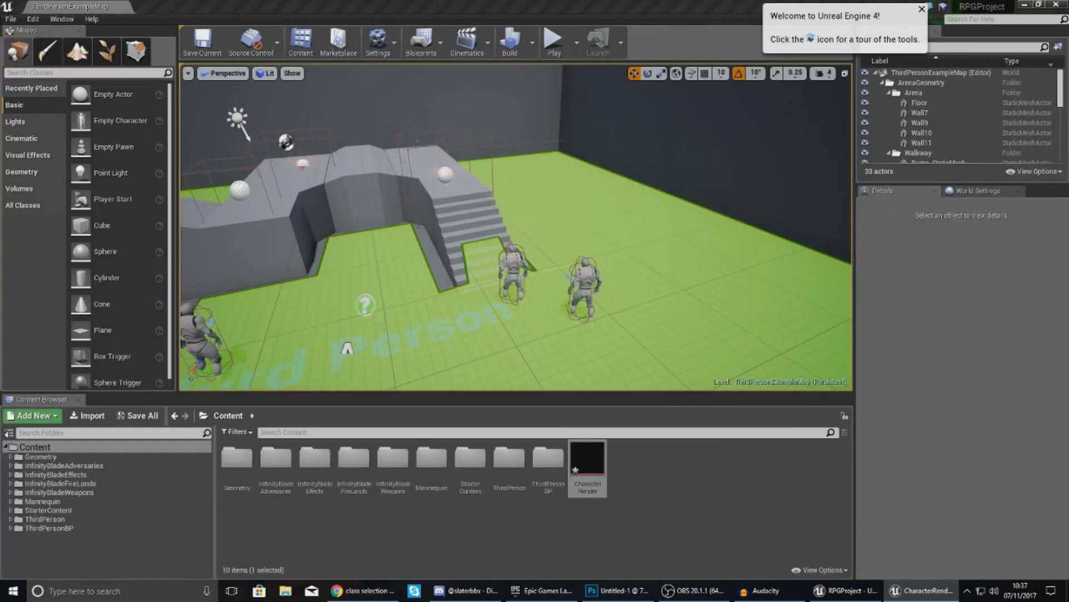
key(alt+Tab)
click(67, 6)
click(185, 49)
click(206, 5)
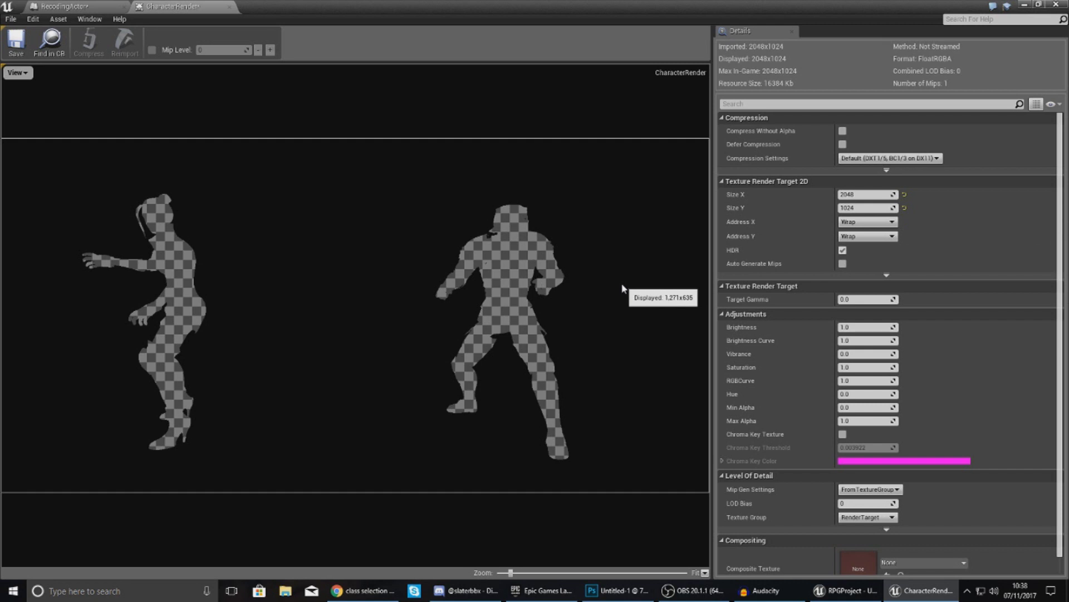
scroll(613, 284, up, 2)
scroll(532, 243, down, 3)
scroll(501, 251, up, 1)
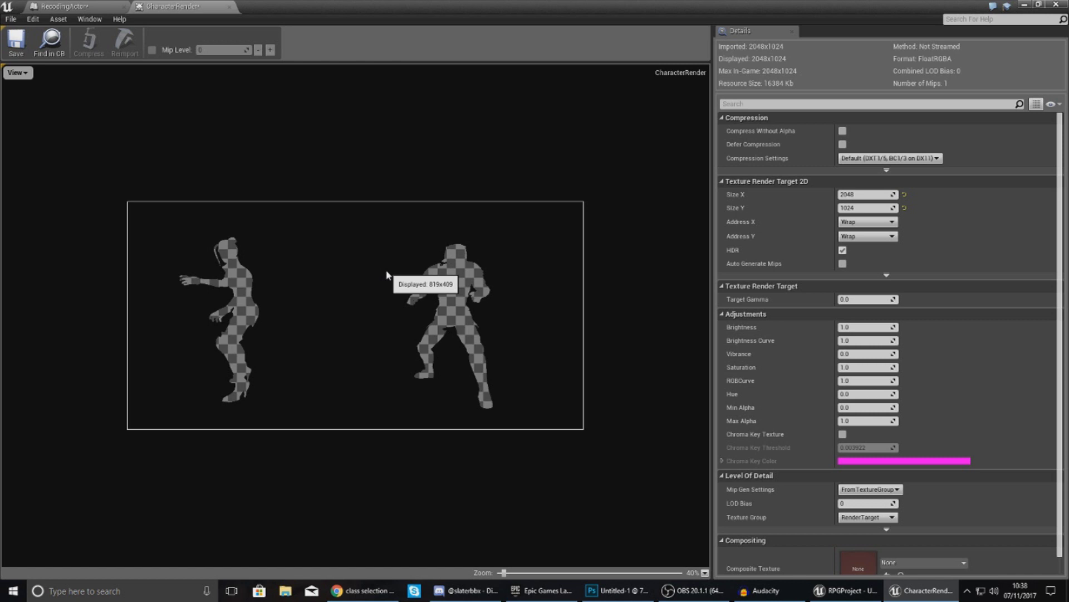
Undock the CharacterRender editor into its own window and arrange it side by side with a smaller RecodingActor window.
click(75, 6)
click(177, 7)
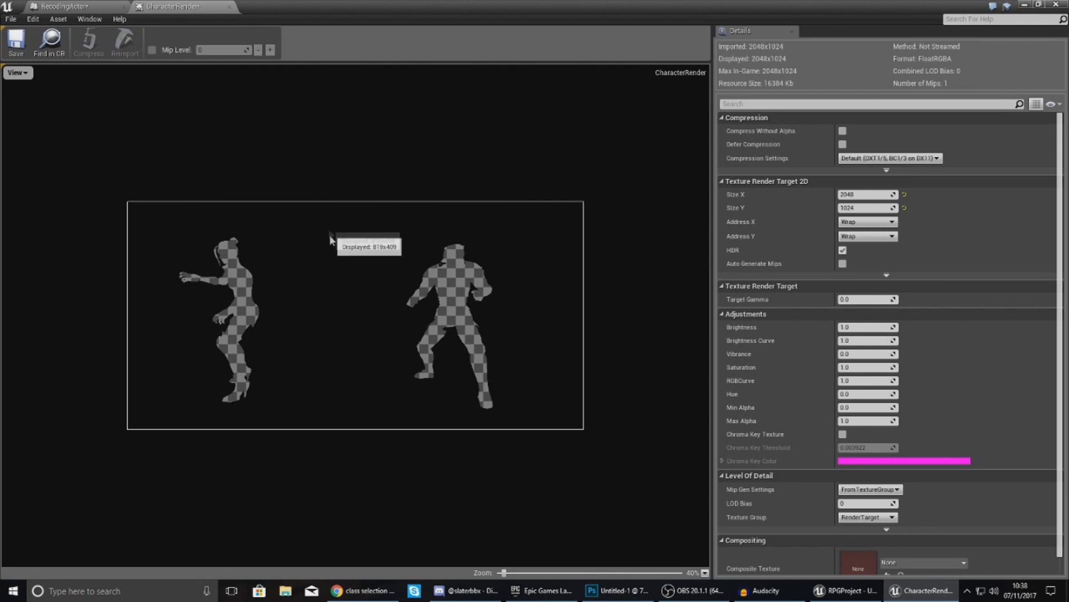
drag(195, 3, 974, 277)
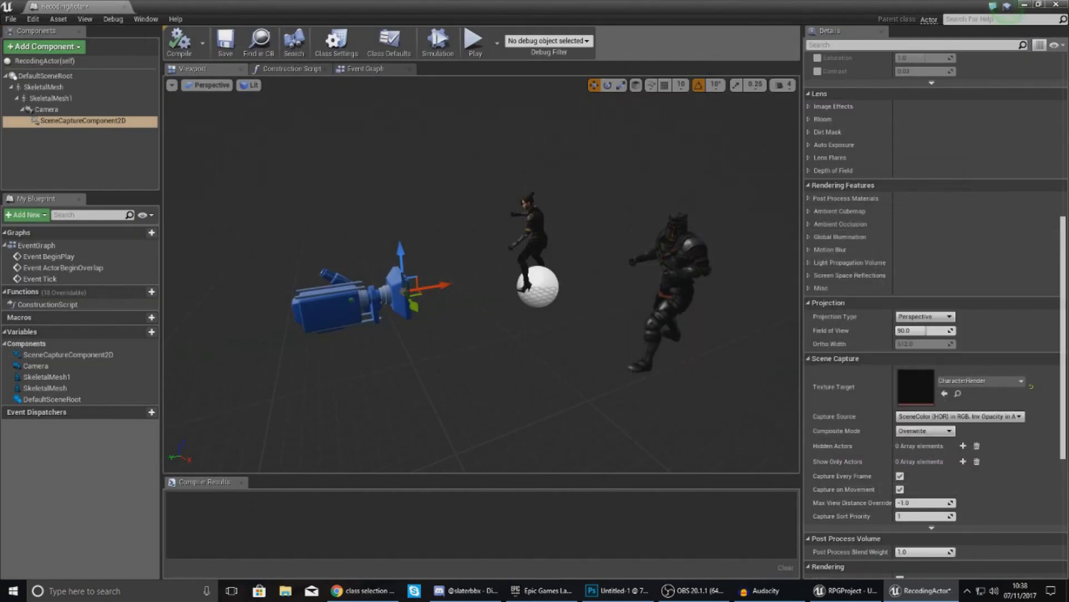
drag(516, 194, 872, 54)
scroll(871, 278, down, 2)
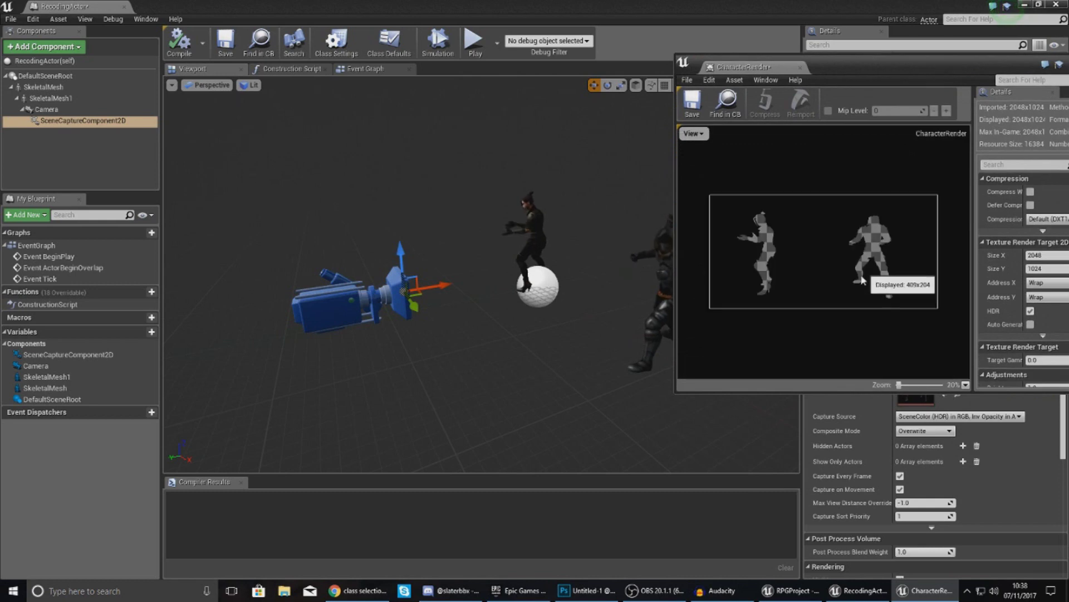
right_drag(439, 313, 439, 313)
drag(473, 6, 342, 129)
drag(503, 216, 502, 502)
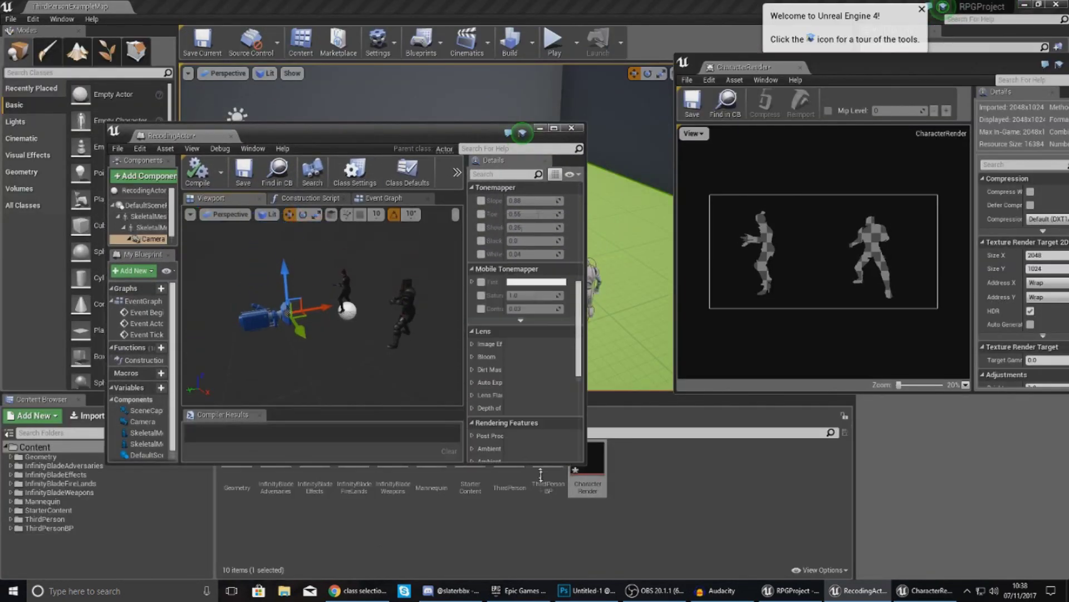
Move the Camera closer to the two characters so they fill more of the render, and put both editor windows away.
drag(323, 321, 338, 322)
drag(296, 286, 303, 286)
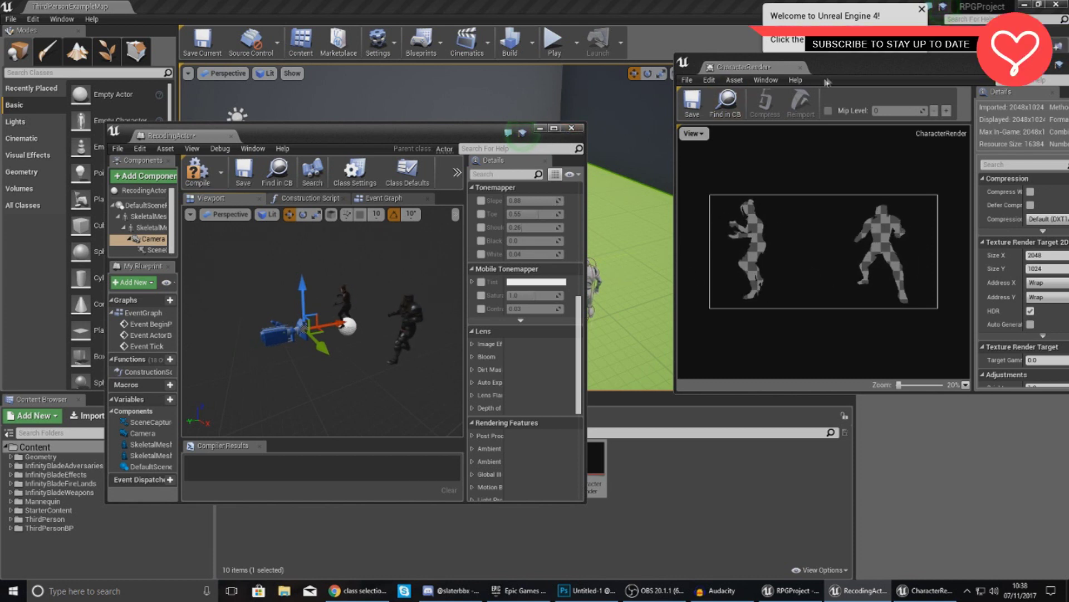
click(801, 68)
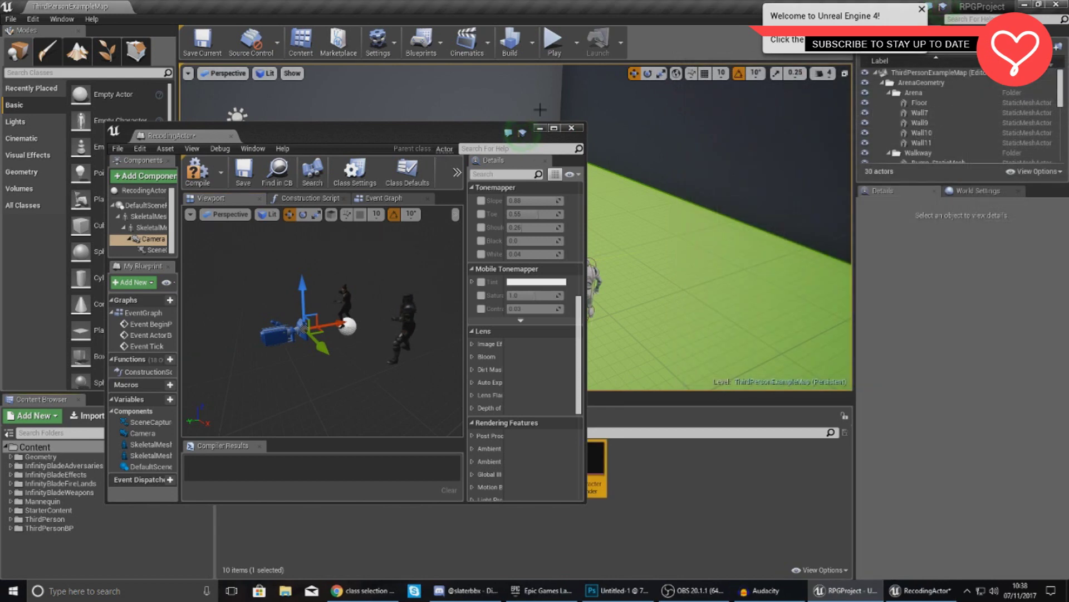
click(539, 128)
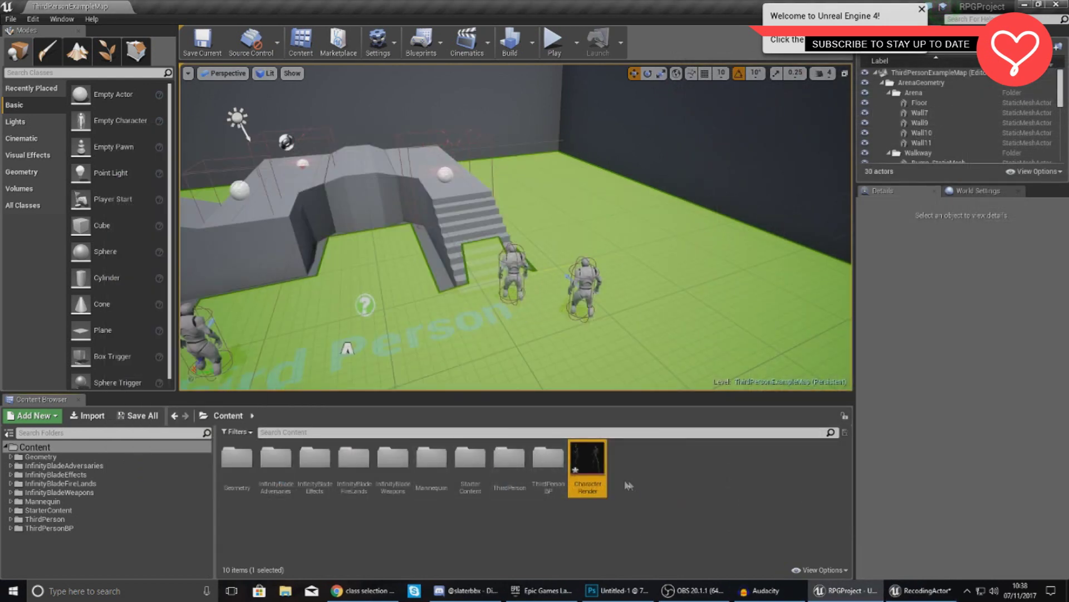
Create a material from the CharacterRender render target, accepting the suggested name.
right_click(593, 473)
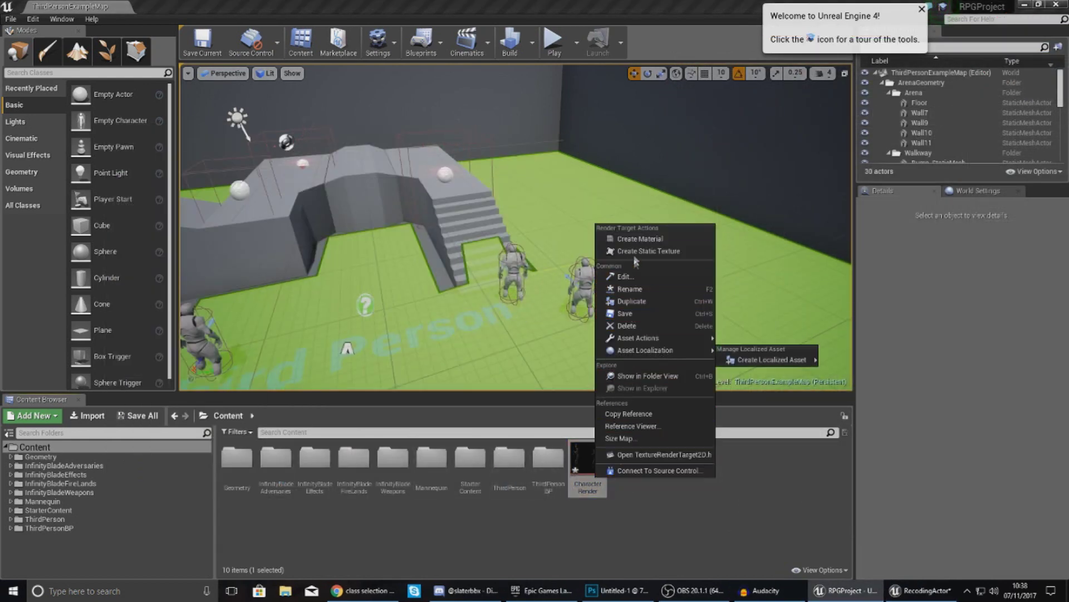
click(638, 238)
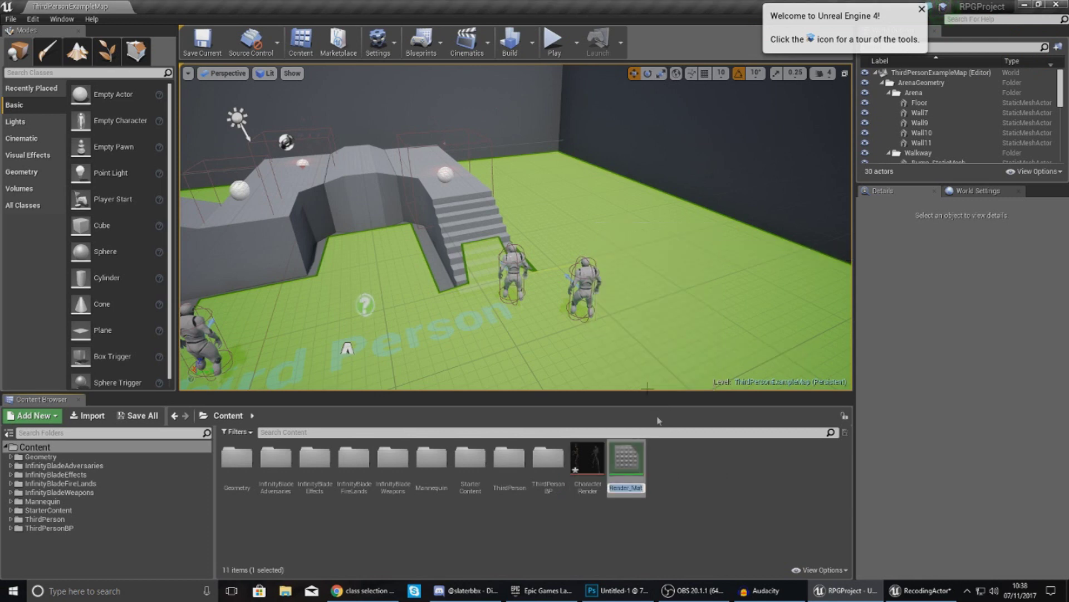
key(Return)
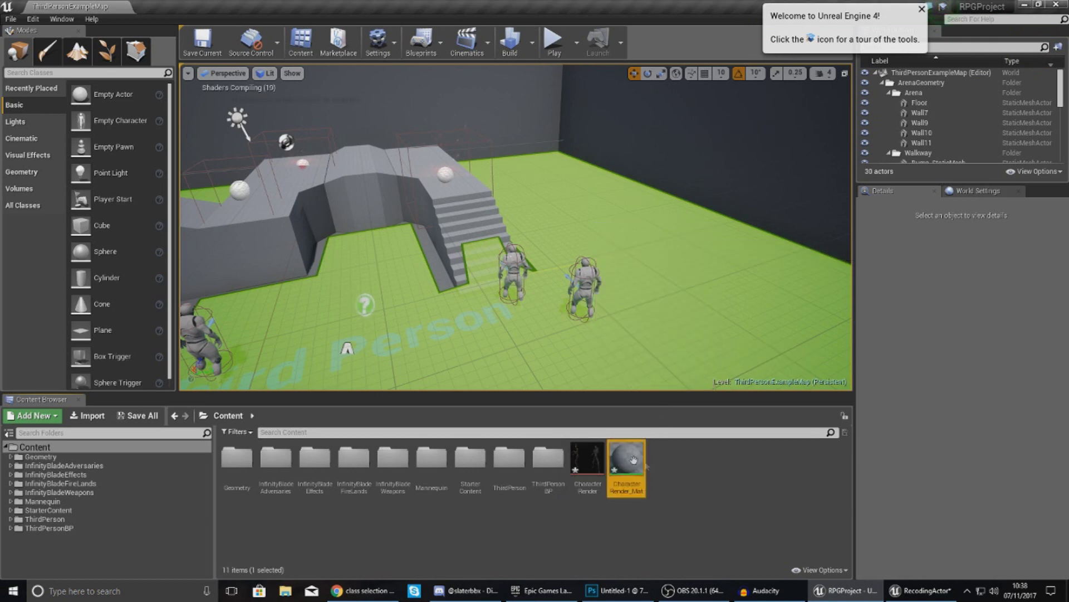
Open the CharacterRender_Mat material in a maximized editor and set its Blend Mode to Translucent.
double_click(630, 460)
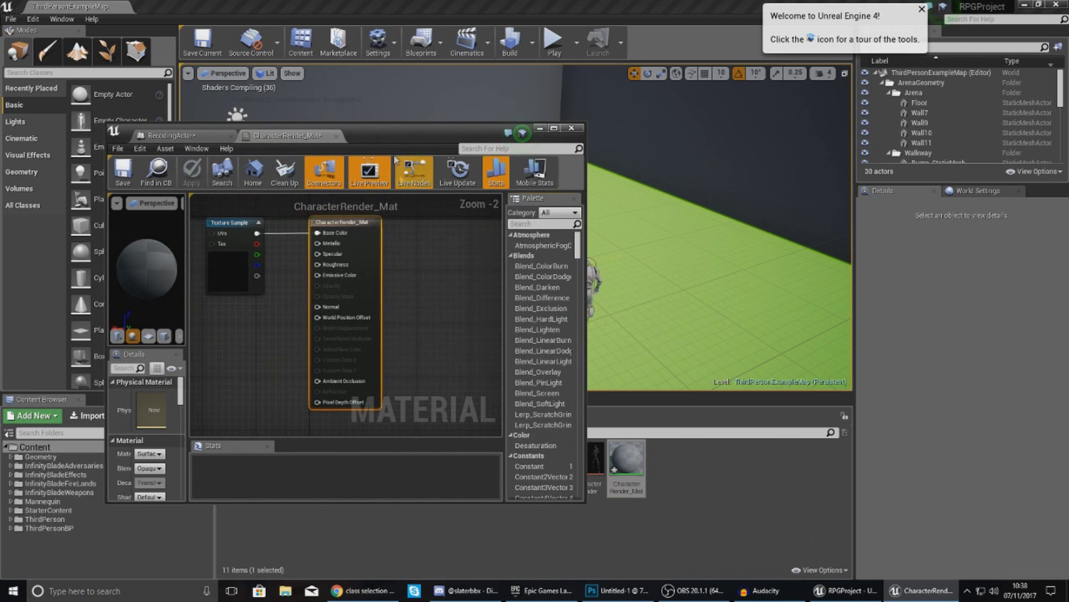
double_click(387, 132)
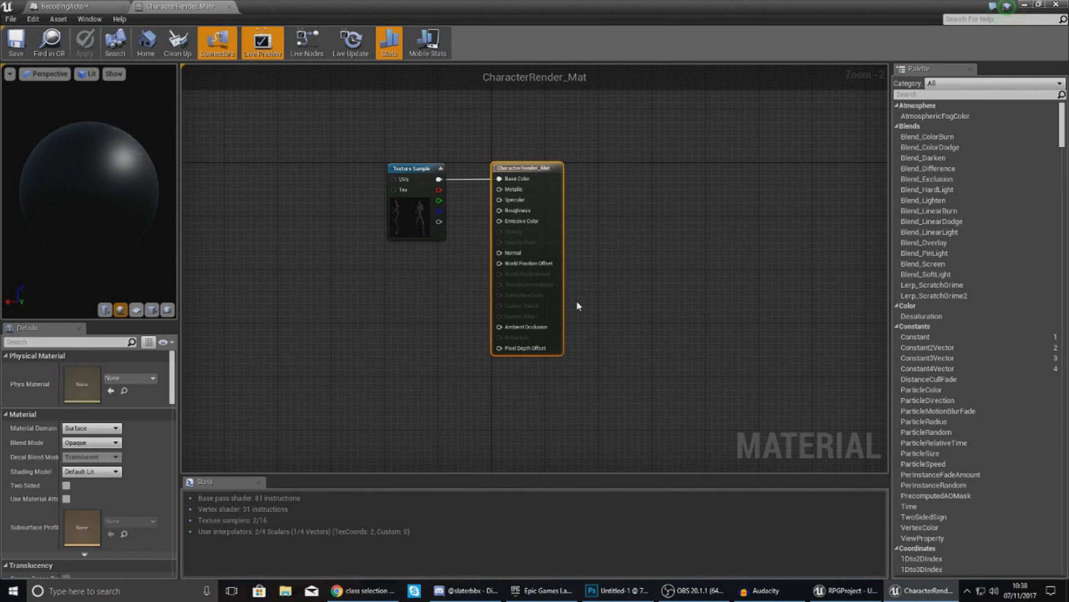
click(342, 333)
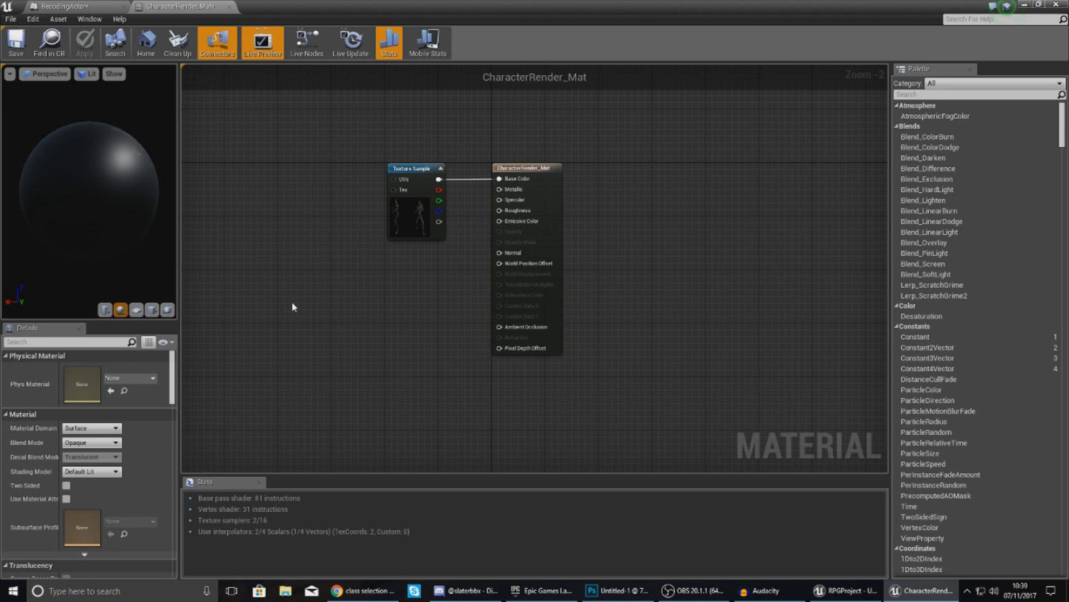
click(104, 444)
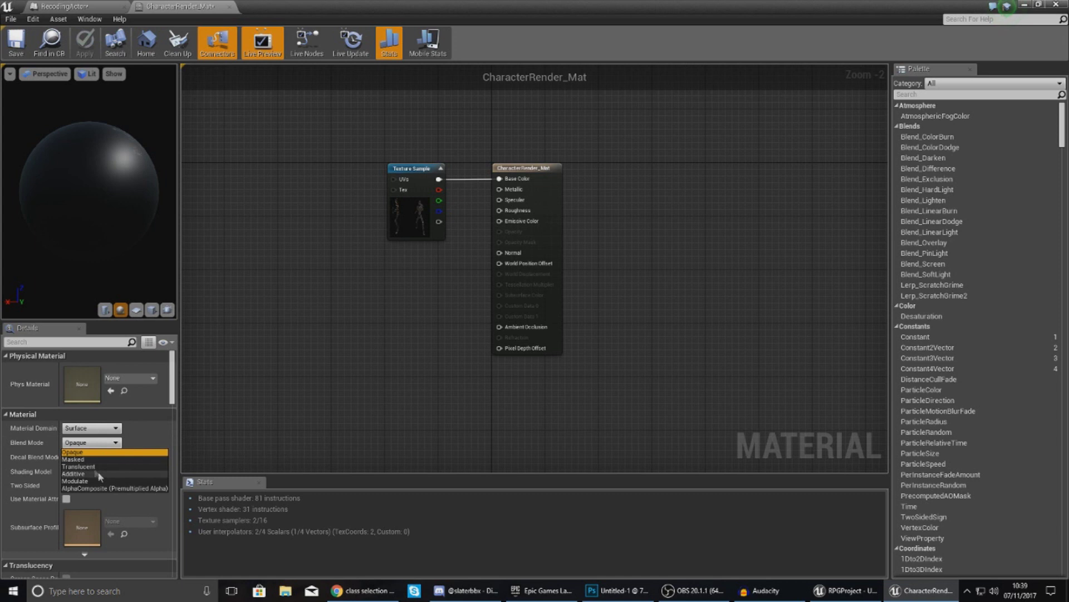
click(78, 466)
Move the Texture Sample node away from the material node and connect its alpha output to a new OneMinus node.
drag(411, 233, 226, 218)
right_drag(226, 218, 474, 268)
drag(476, 269, 559, 305)
text(onemi)
key(Return)
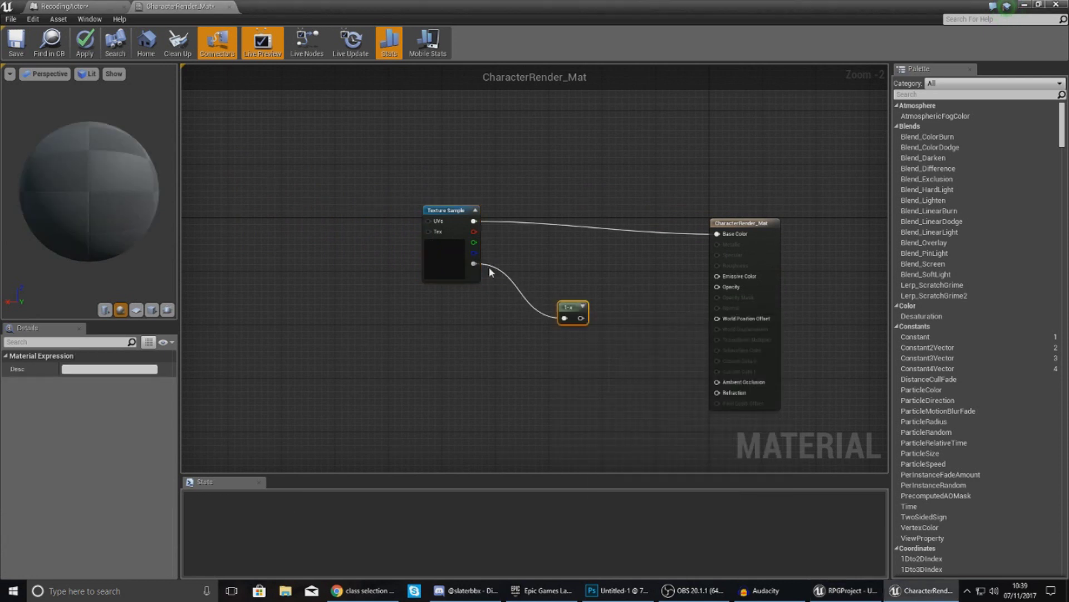
Wire the OneMinus output to Opacity and the texture color to Emissive Color instead of Base Color, applying the material changes.
drag(581, 318, 723, 289)
click(650, 276)
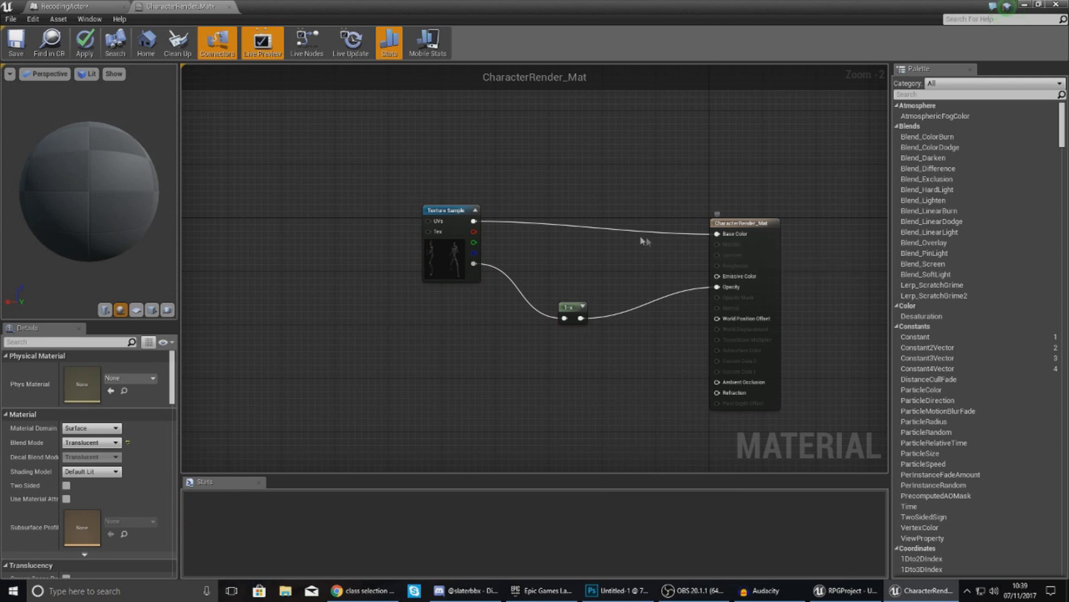
alt+click(604, 229)
drag(717, 276, 474, 222)
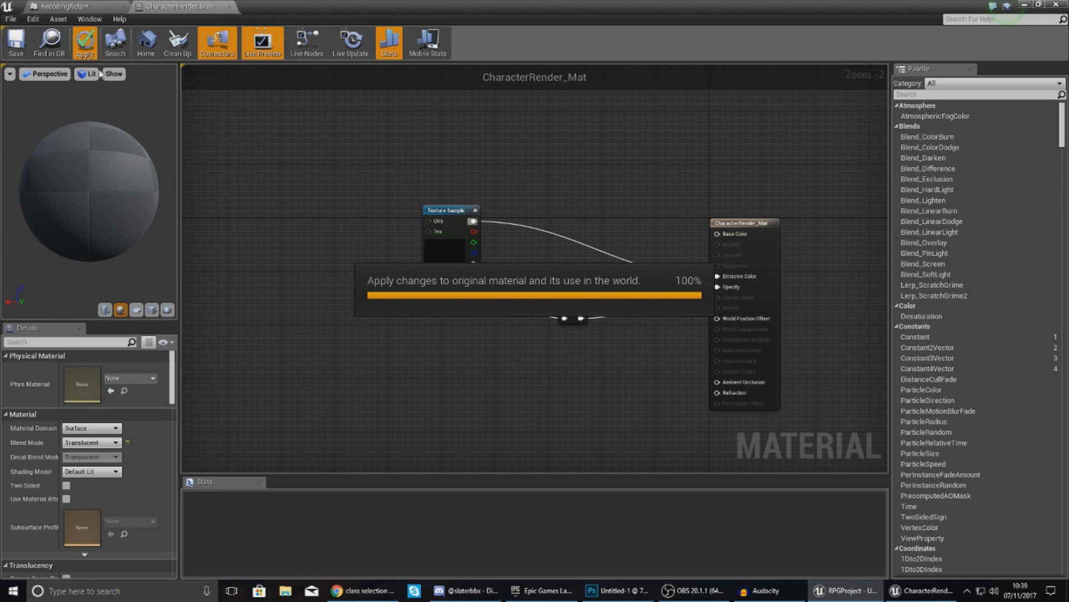
drag(121, 165, 151, 84)
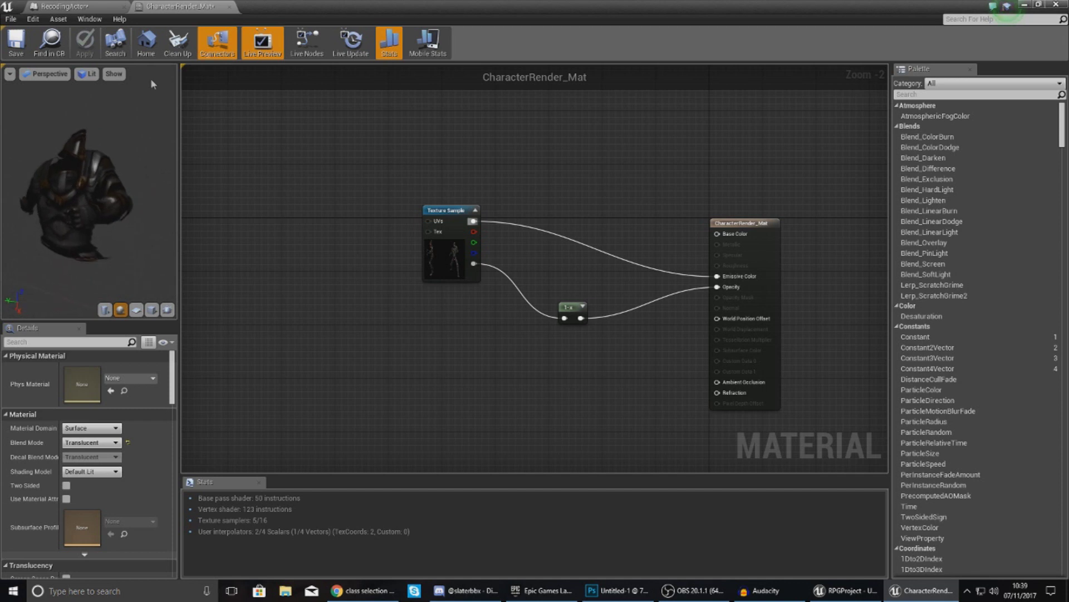
Close the material and RecodingActor editors and open the Class_Select widget from the ThirdPersonBP Blueprints folder.
click(229, 7)
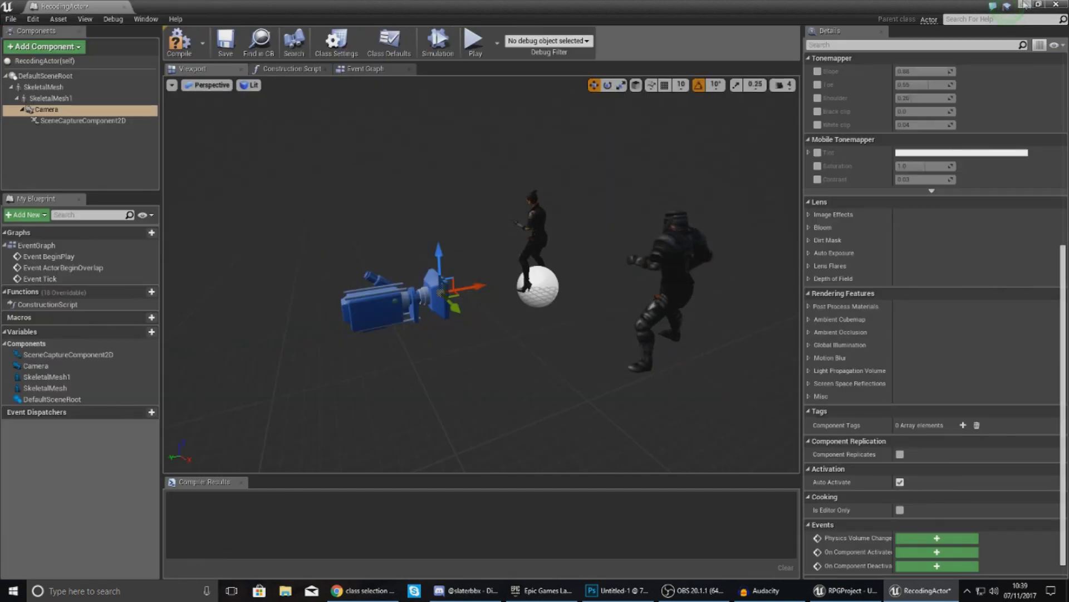
click(1056, 5)
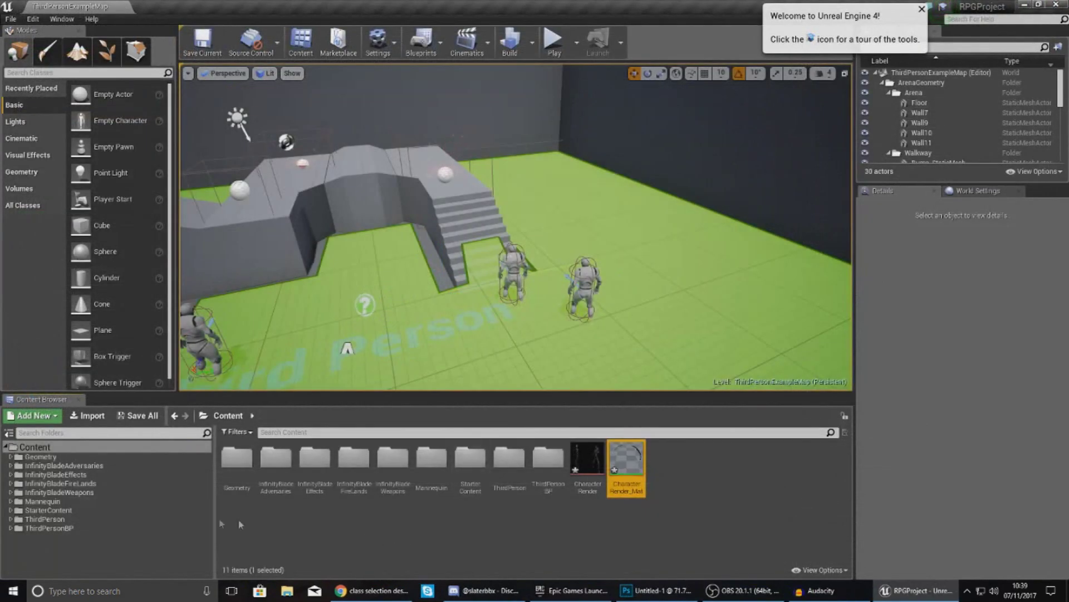
click(49, 527)
click(247, 480)
double_click(246, 480)
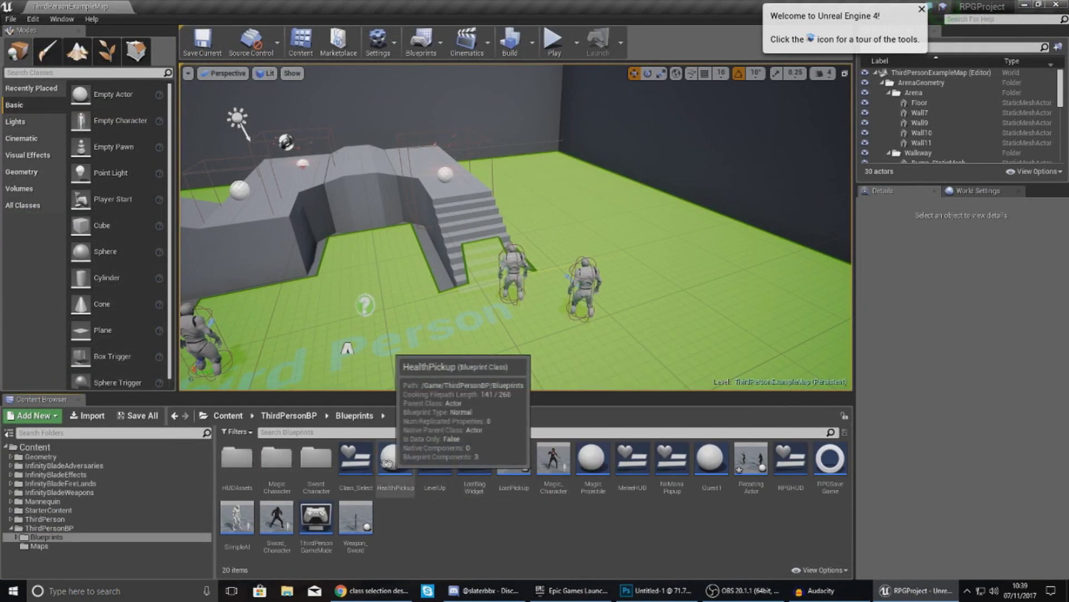
double_click(357, 471)
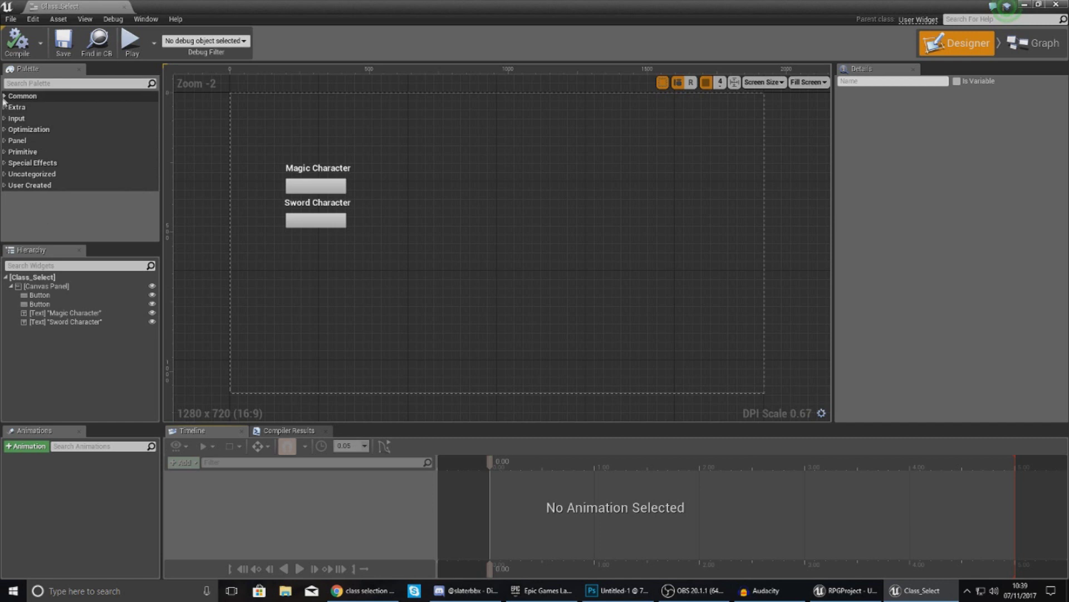
Add an Image widget to the middle of the canvas and assign the CharacterRender_Mat material to its brush.
click(23, 96)
drag(41, 144, 500, 253)
click(981, 269)
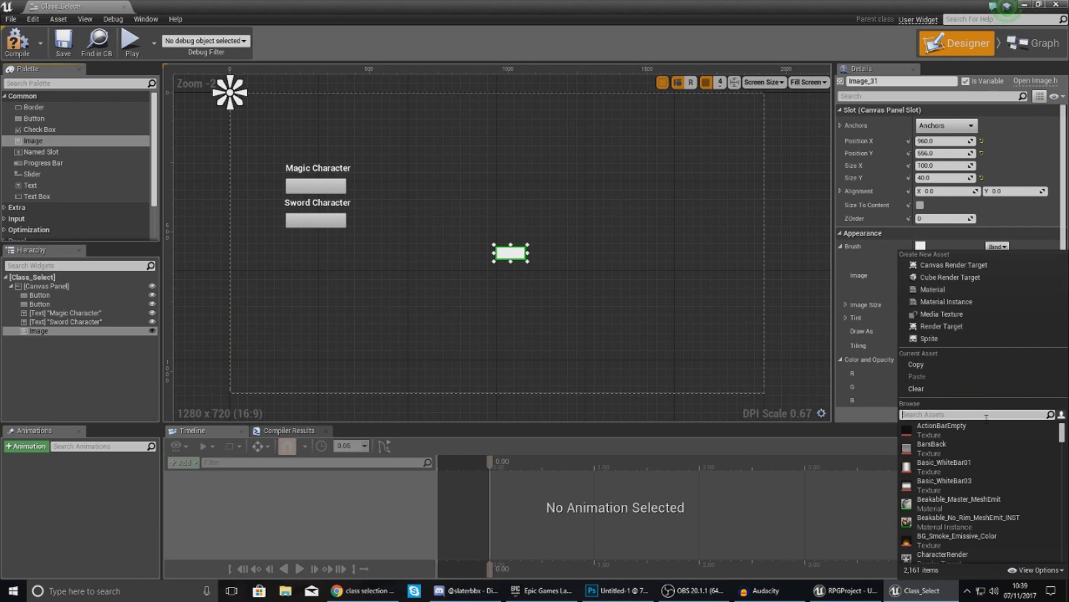
drag(686, 3, 0, 128)
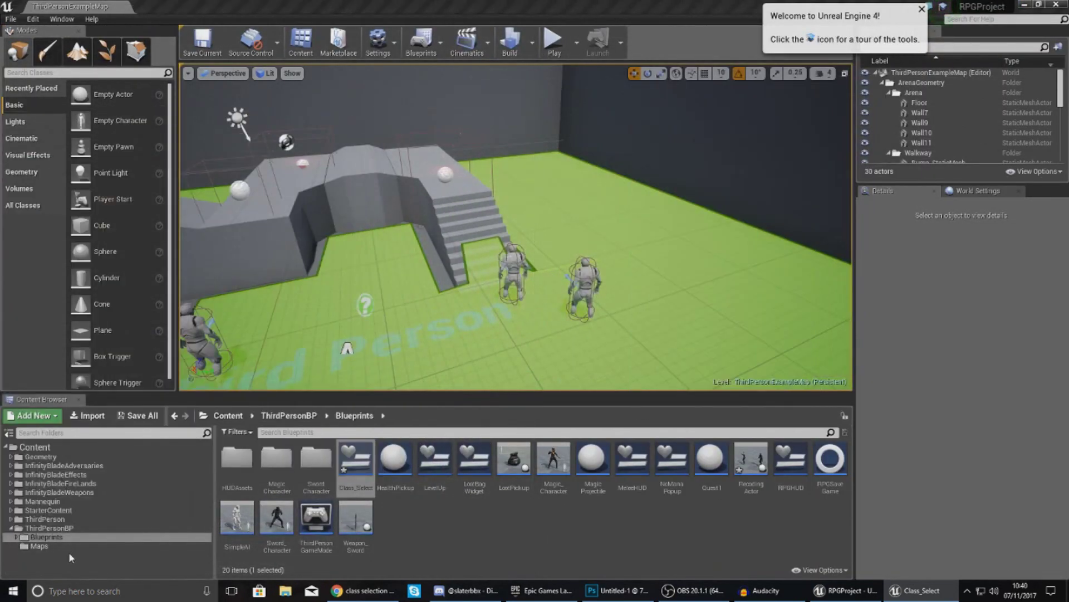
click(69, 528)
double_click(237, 476)
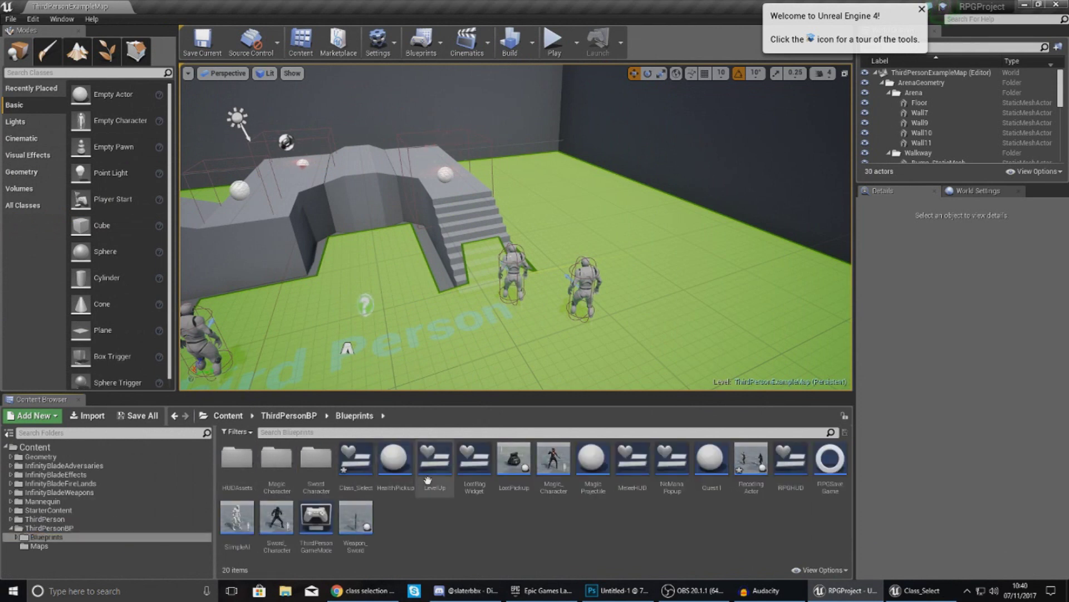
click(35, 447)
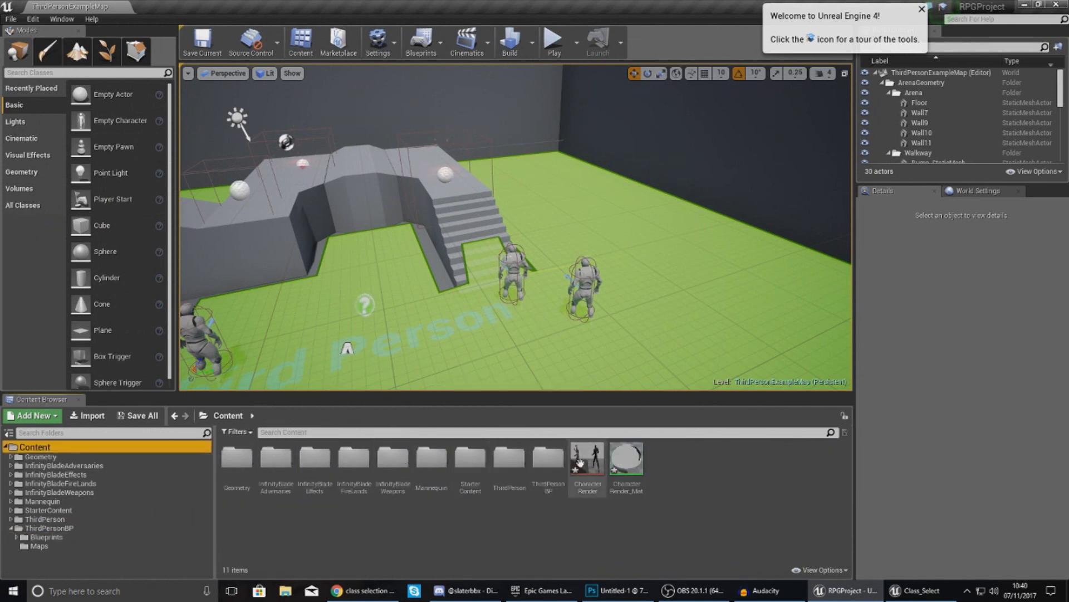
click(585, 460)
click(627, 458)
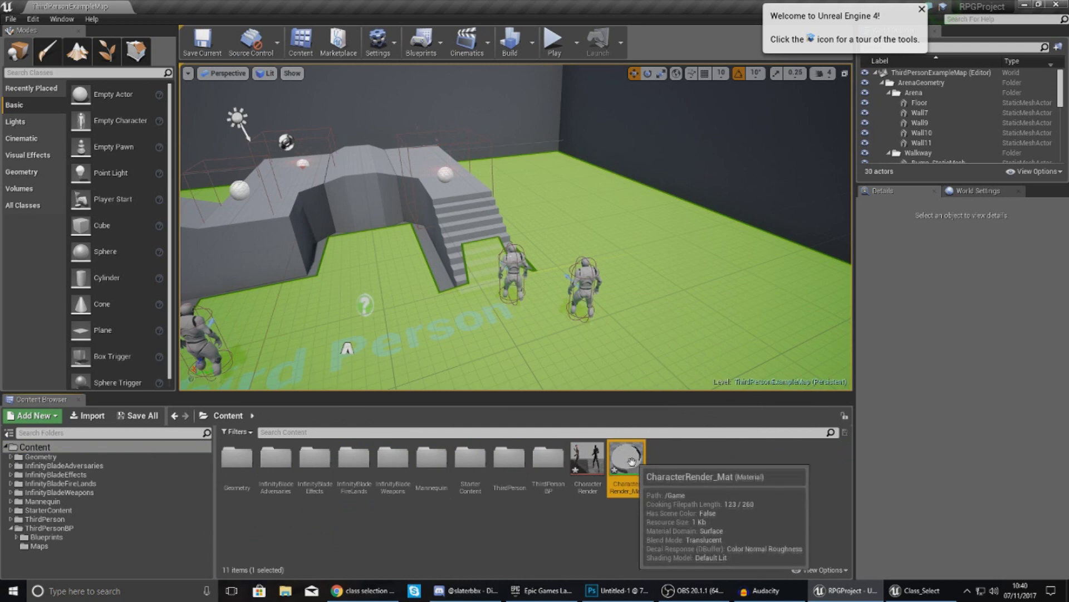
click(0, 307)
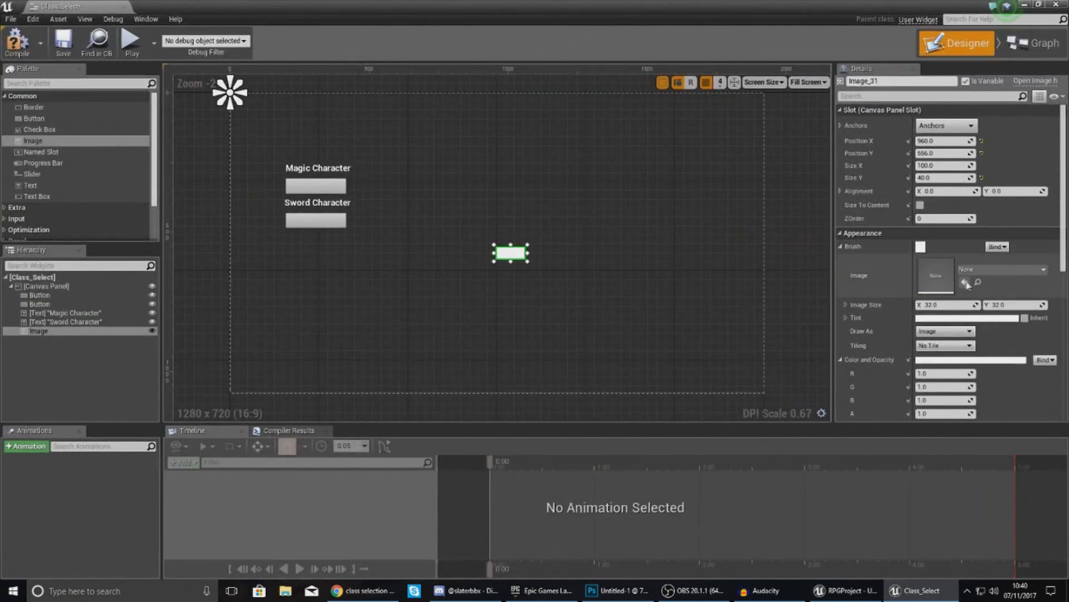
click(965, 283)
Enlarge the image to about 681 by 432 and change its material to the UI material domain, compiling the widget.
drag(531, 262, 689, 371)
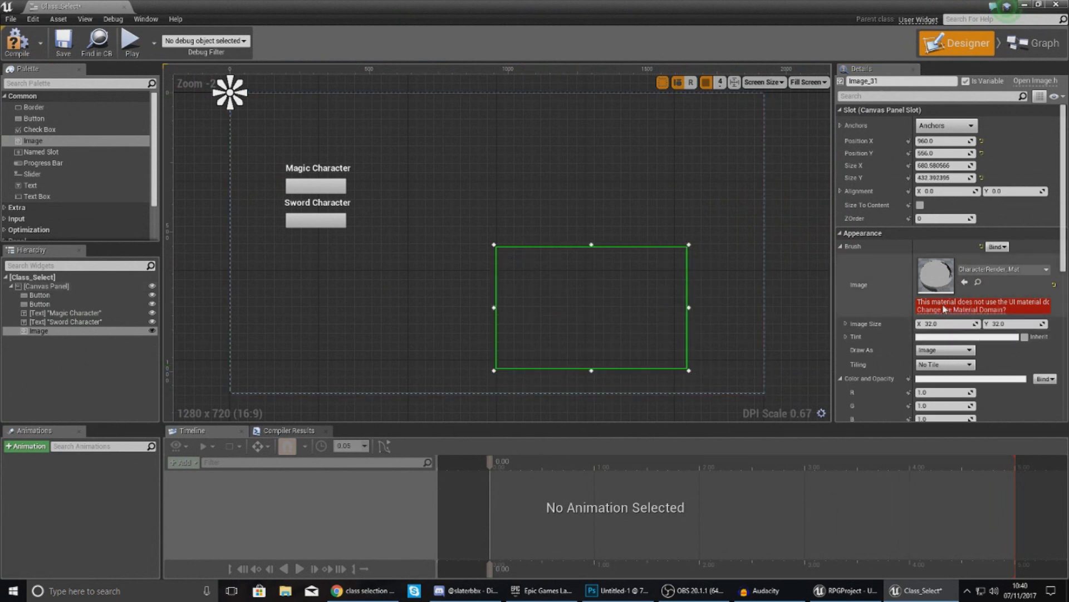
click(979, 310)
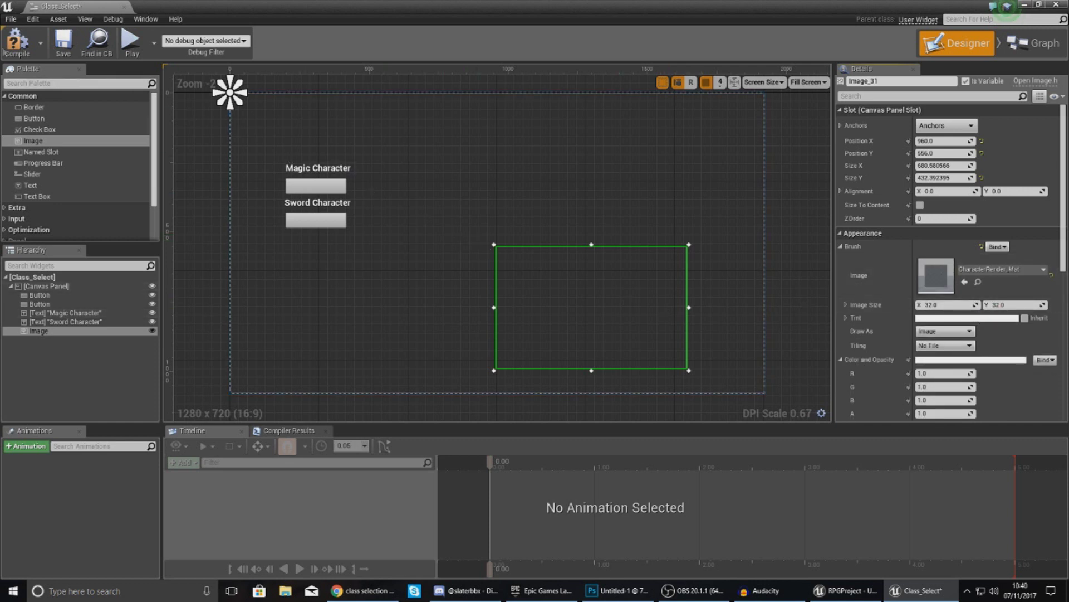
click(16, 44)
Move the character image up and toward the canvas center, to about X 844, Y 400.
drag(636, 306, 572, 260)
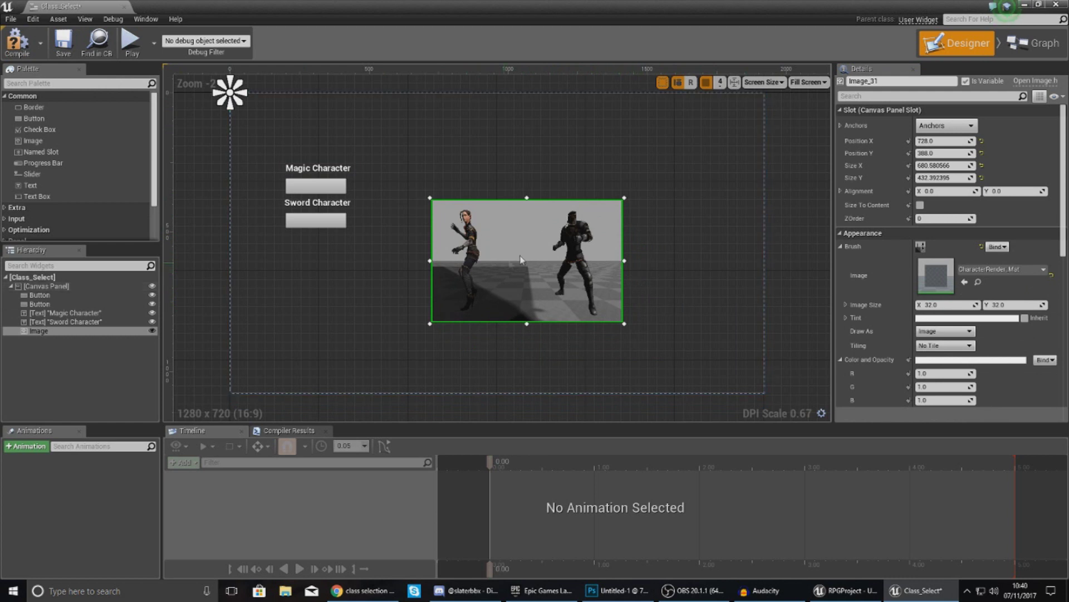
drag(549, 267, 581, 271)
click(706, 261)
click(596, 270)
click(657, 288)
click(548, 272)
click(661, 219)
click(646, 257)
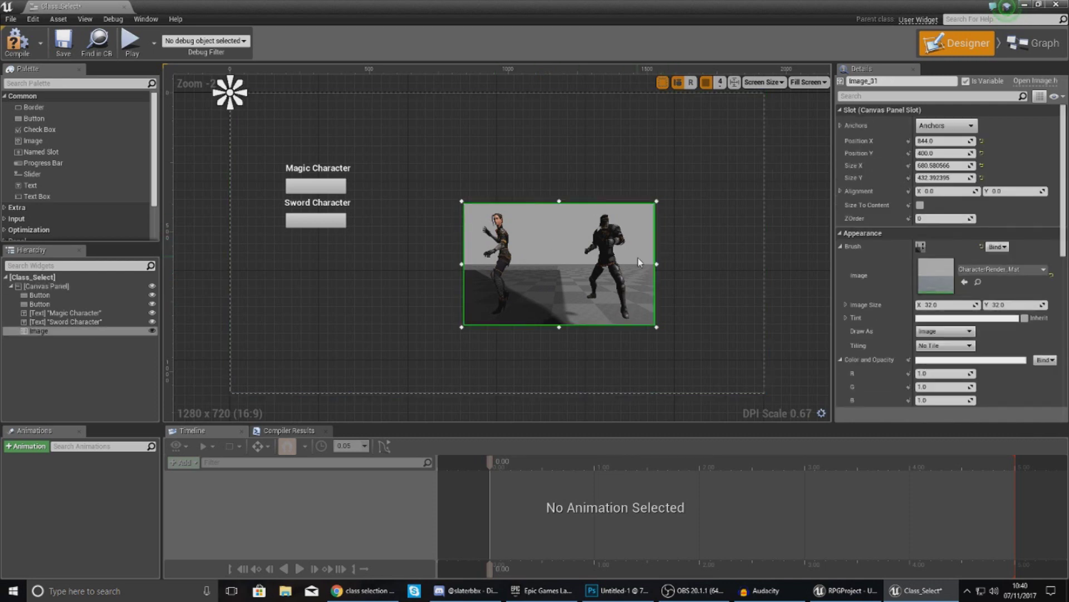
scroll(646, 258, up, 4)
scroll(646, 260, up, 1)
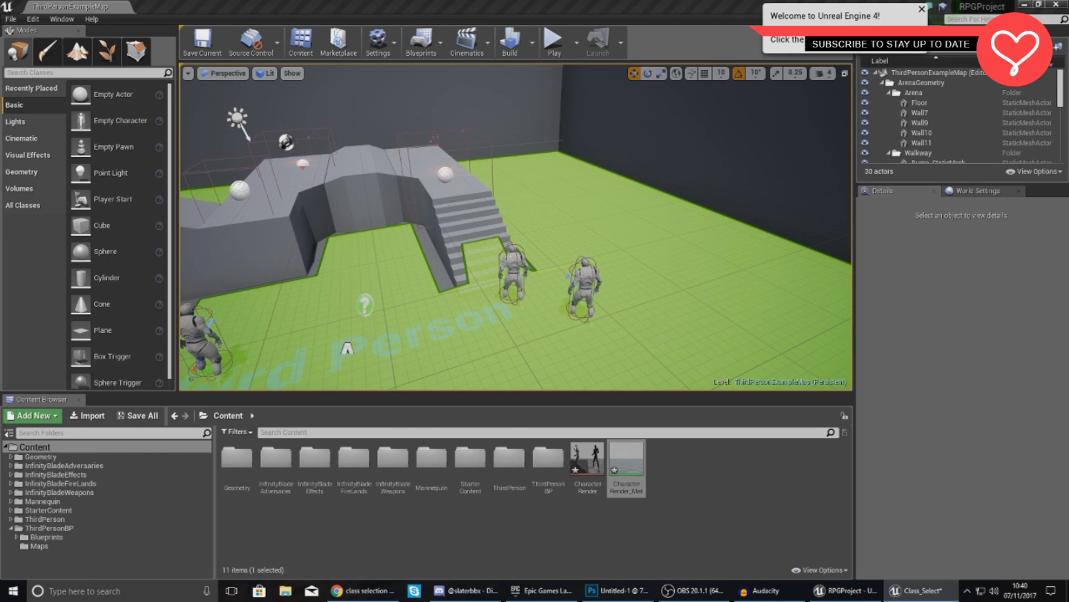
Place a RecodingActor from the ThirdPersonBP Blueprints folder into the level on the open green floor.
right_drag(606, 357, 546, 385)
click(122, 529)
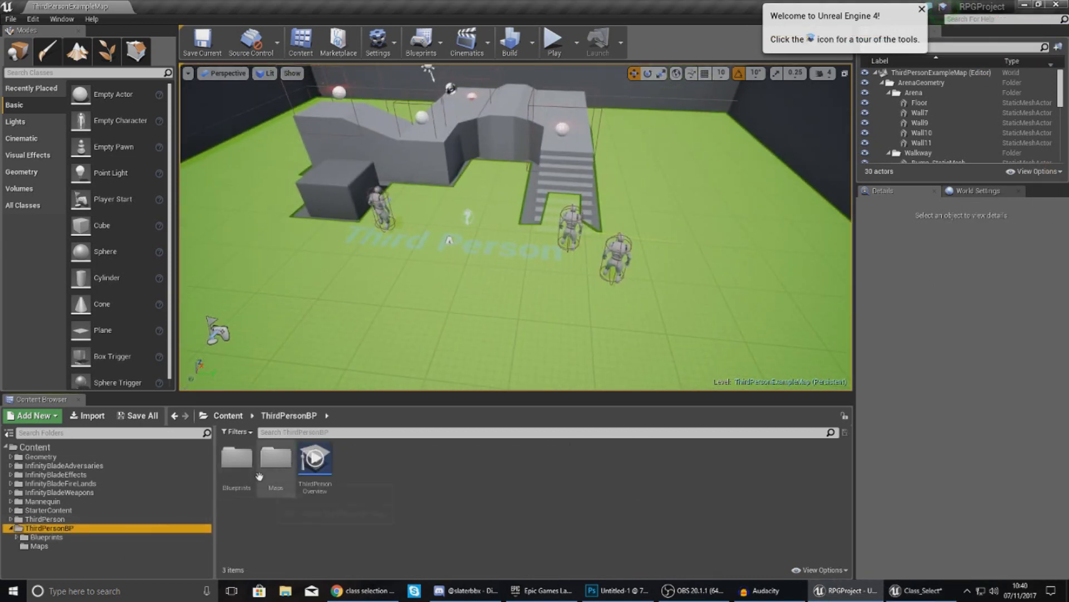
double_click(237, 458)
right_drag(535, 334, 426, 341)
drag(753, 466, 688, 350)
drag(752, 440, 438, 201)
right_drag(473, 224, 390, 151)
right_drag(457, 167, 466, 273)
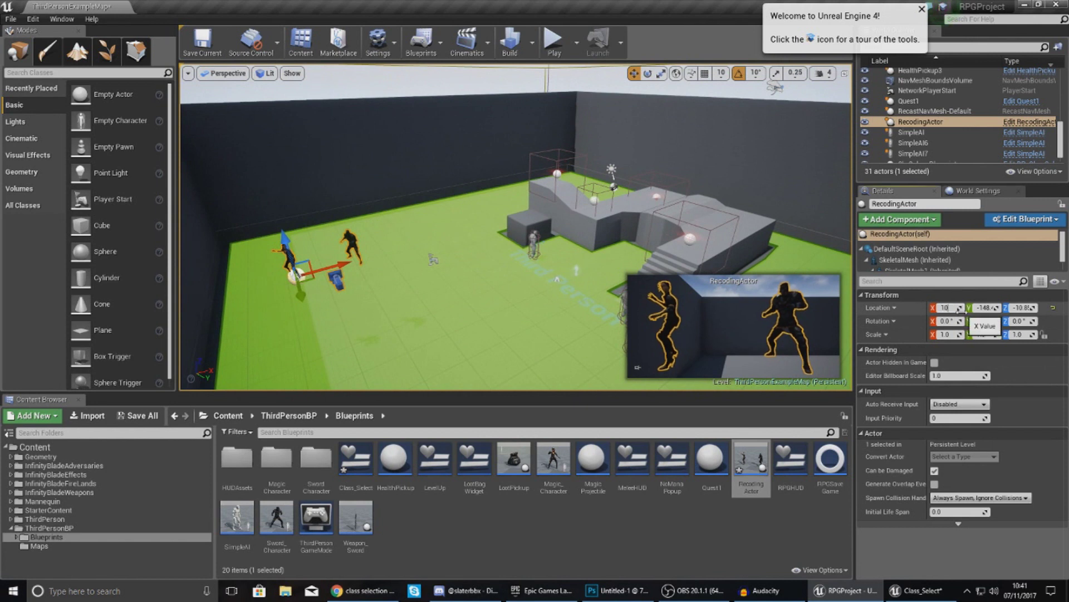
Set the placed RecodingActor's X location to a very large value so it sits far outside the level.
text(000)
key(Return)
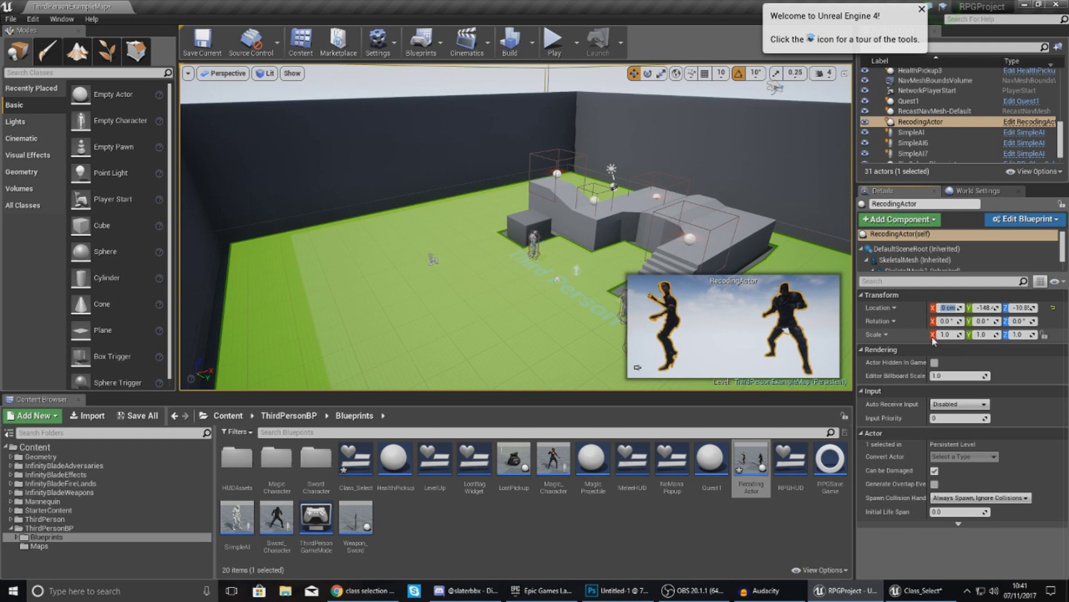
key(Return)
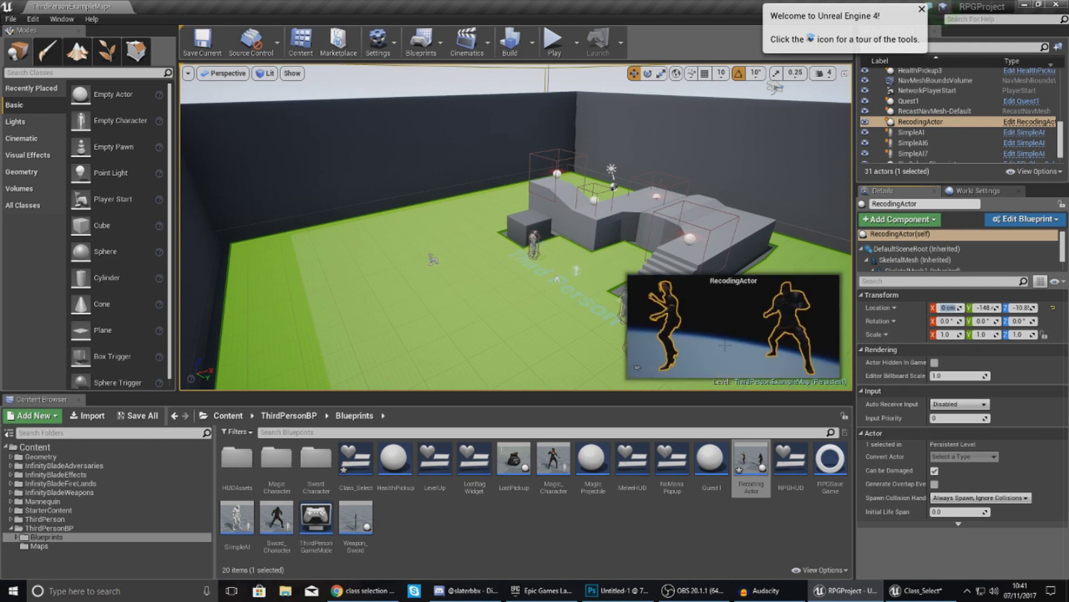
mouse_move(566, 240)
right_down()
mouse_move(610, 181)
mouse_move(615, 128)
mouse_move(610, 170)
mouse_move(627, 200)
mouse_move(607, 173)
mouse_move(582, 195)
mouse_move(582, 226)
right_up()
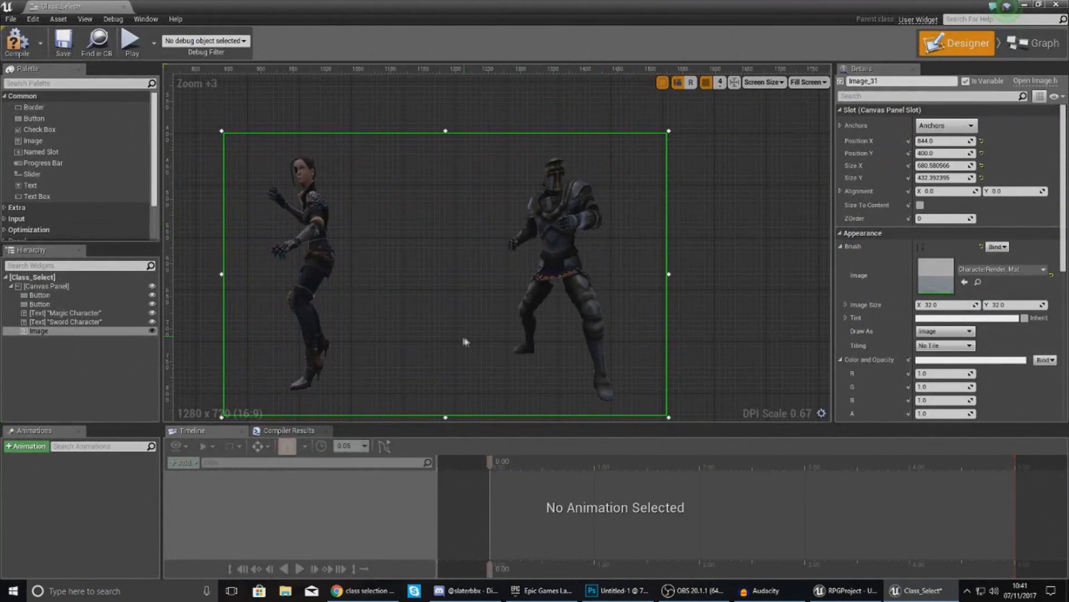
Compile the Class_Select widget and play-test the level with the class selection screen, ending the play session.
scroll(466, 342, down, 5)
right_drag(463, 326, 542, 264)
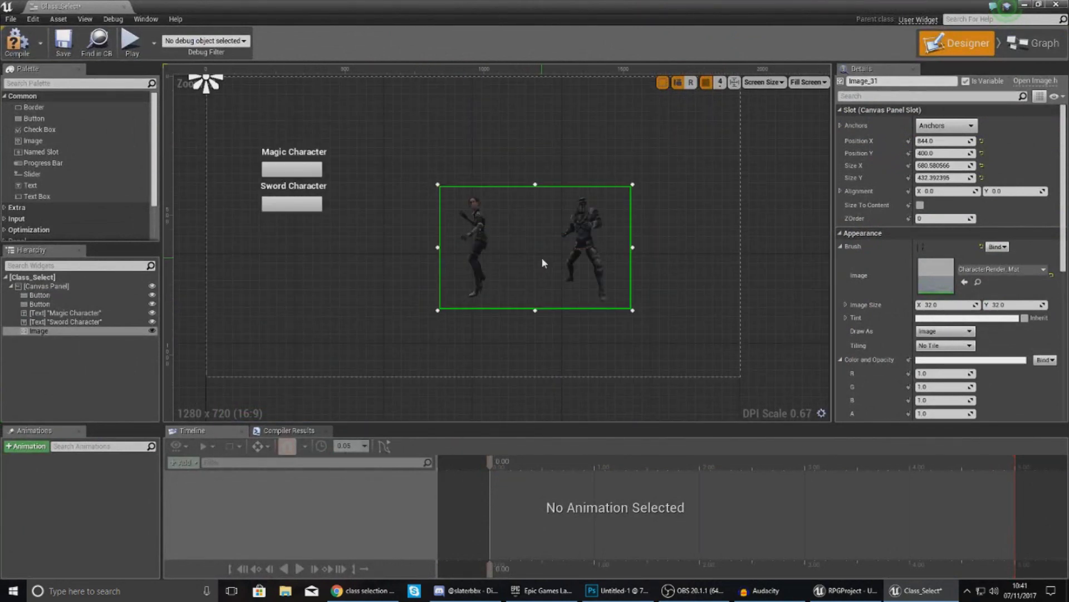
scroll(543, 257, up, 3)
click(47, 286)
click(27, 45)
click(1024, 5)
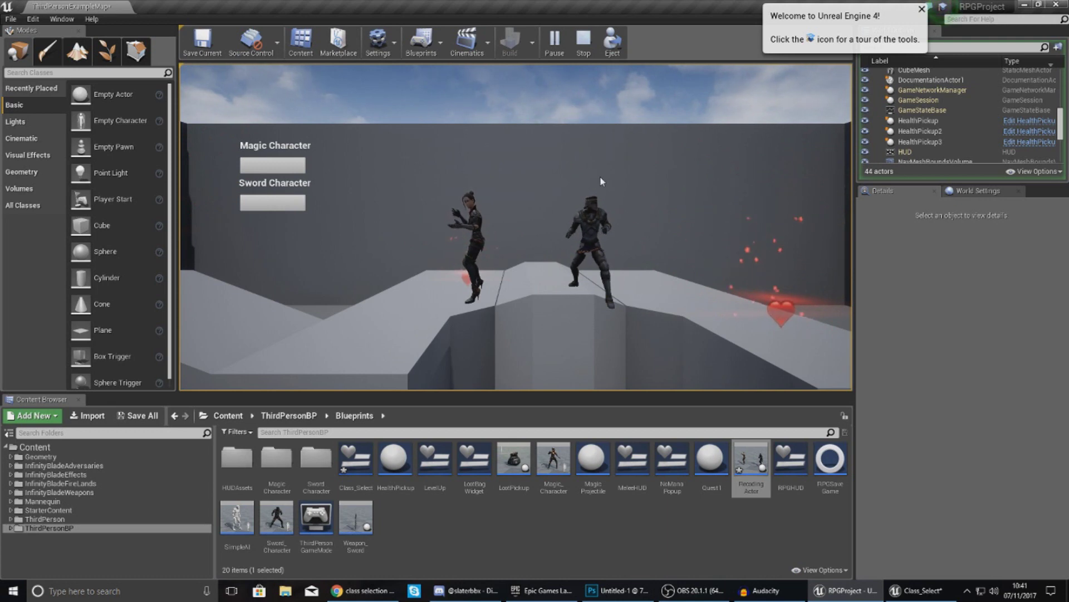
key(Escape)
Enlarge the character image in Class_Select and center it on the canvas.
click(916, 590)
scroll(594, 271, down, 4)
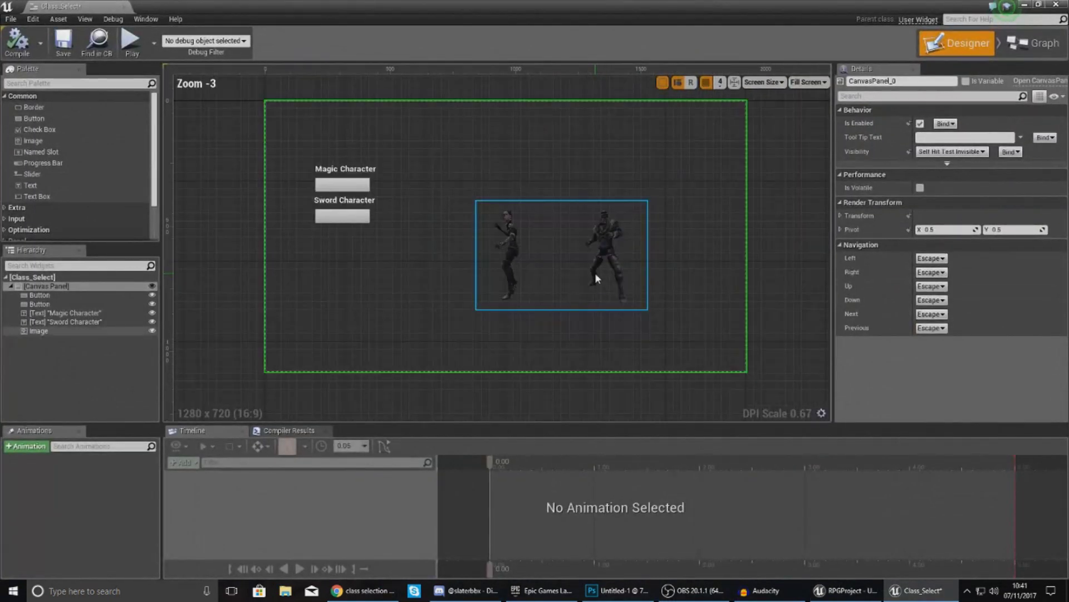
scroll(595, 272, up, 1)
click(628, 233)
drag(654, 190, 817, 93)
drag(624, 178, 480, 212)
Move the sword button beneath the warrior and the magic button beneath the mage.
click(309, 226)
click(305, 214)
drag(305, 218, 598, 362)
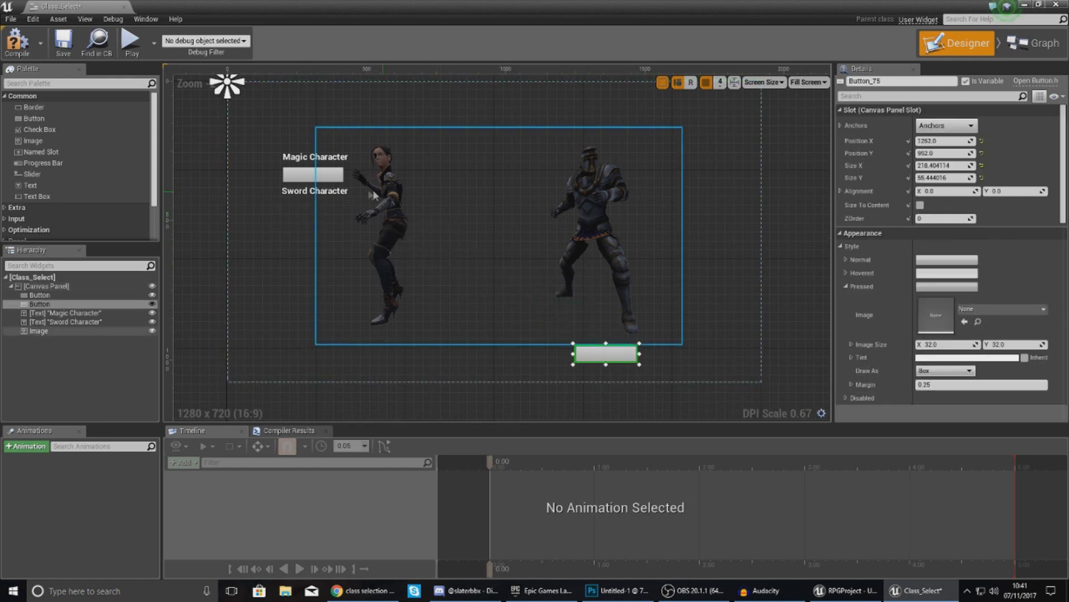
drag(310, 176, 371, 363)
click(263, 268)
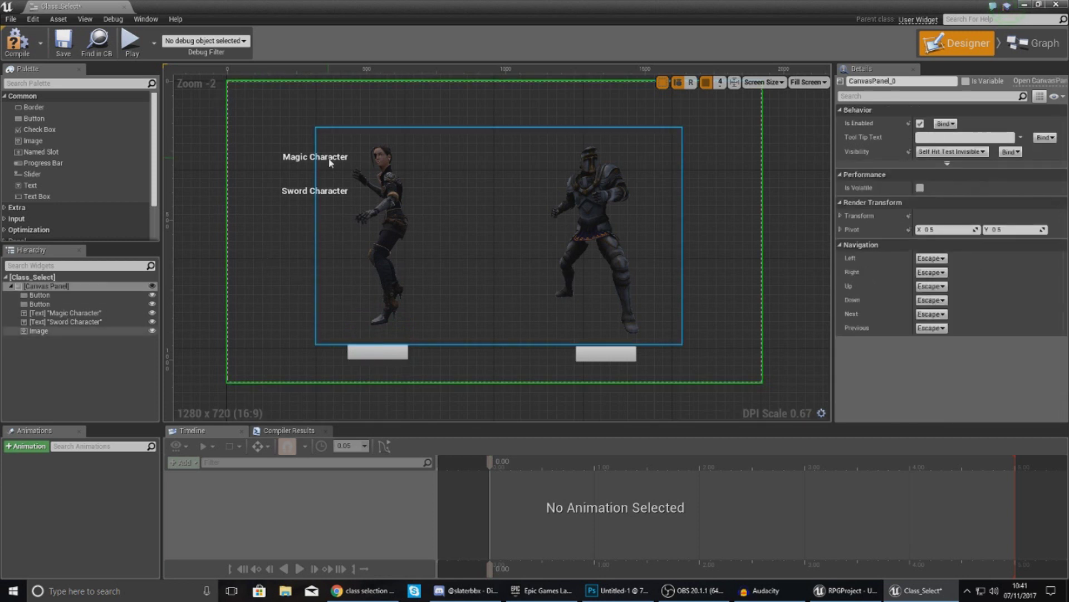
Add a text block near the top center of the canvas reading "SELECT A CLASS".
click(301, 192)
drag(46, 187, 457, 94)
drag(961, 247, 871, 263)
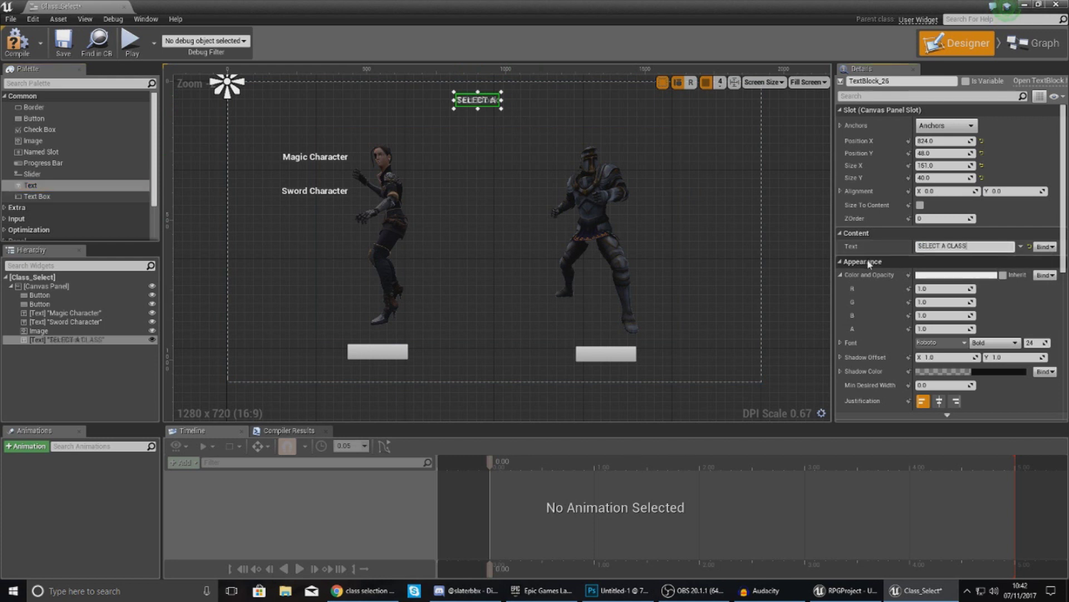
Set the title's font to Light at size 71 and enlarge its box to about 377 by 88.
click(986, 343)
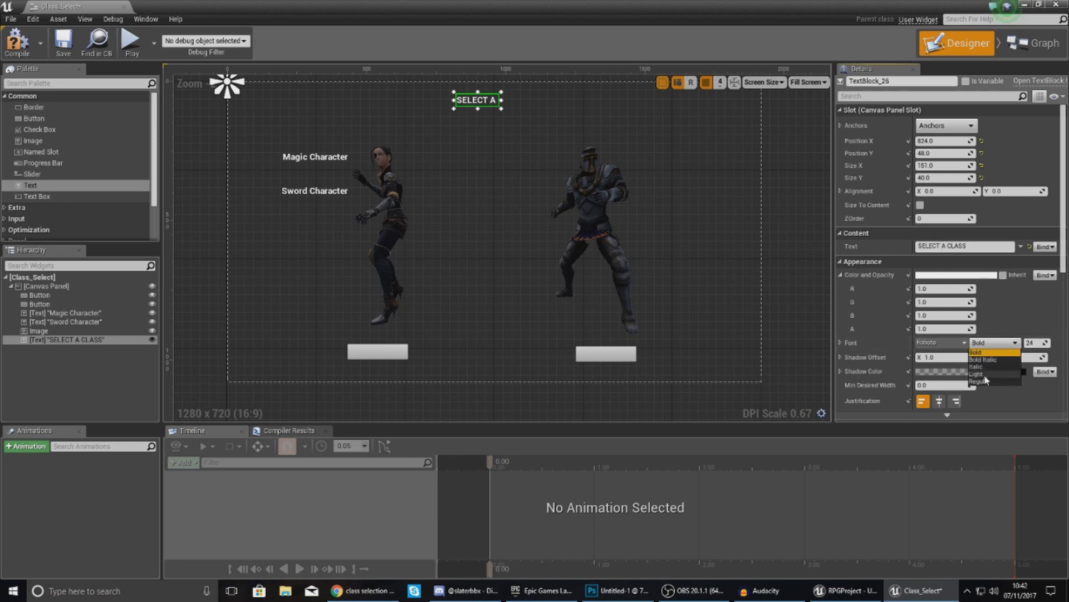
click(984, 374)
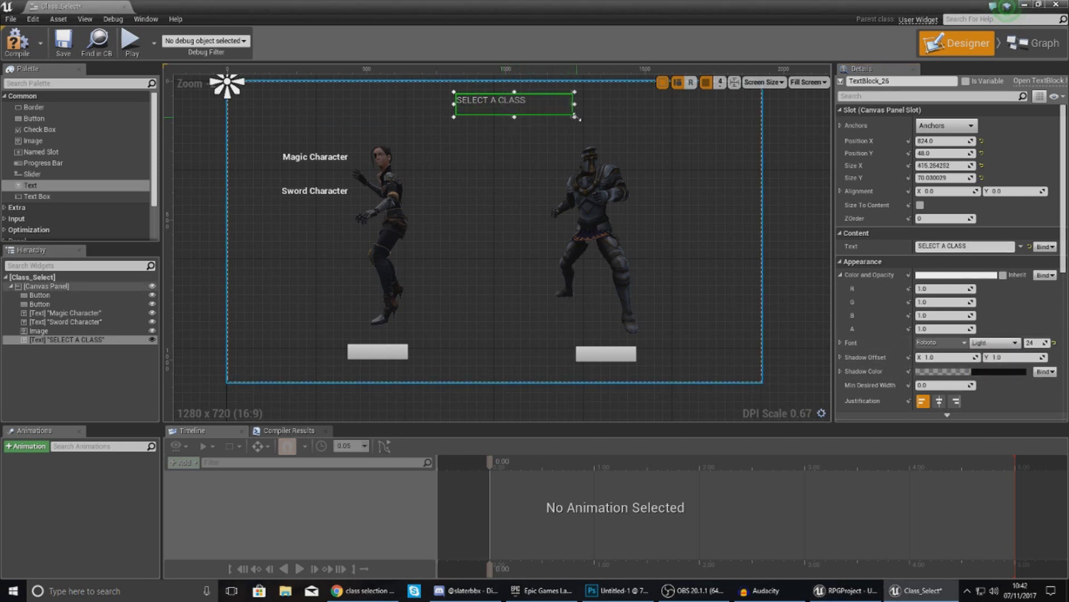
drag(565, 122, 565, 122)
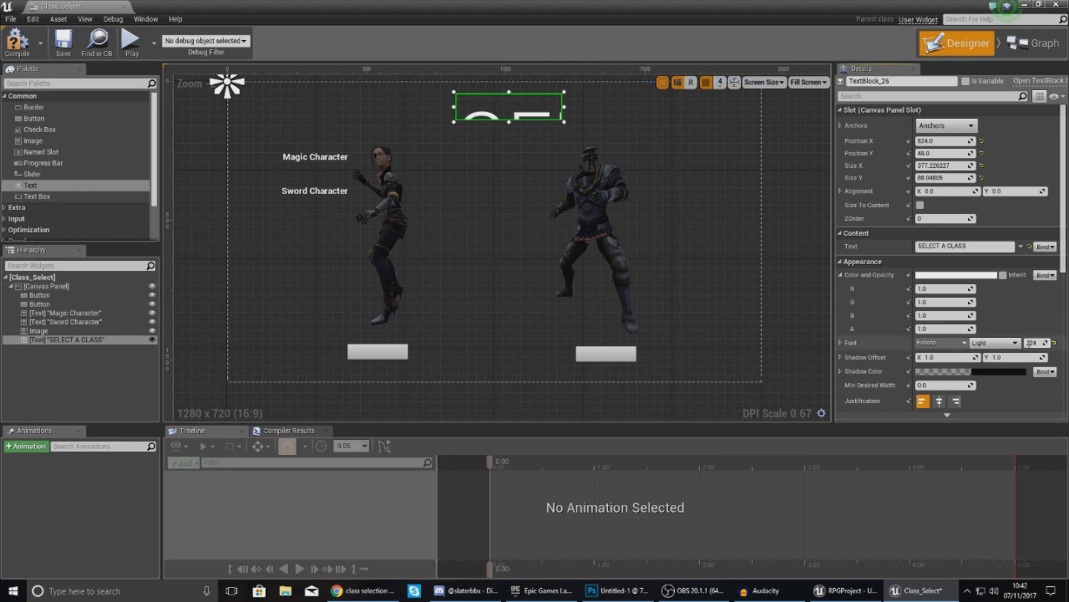
Check the mockup in Photoshop, then enlarge the Class_Select title box to about 738 by 110 and center it at the canvas top.
click(636, 592)
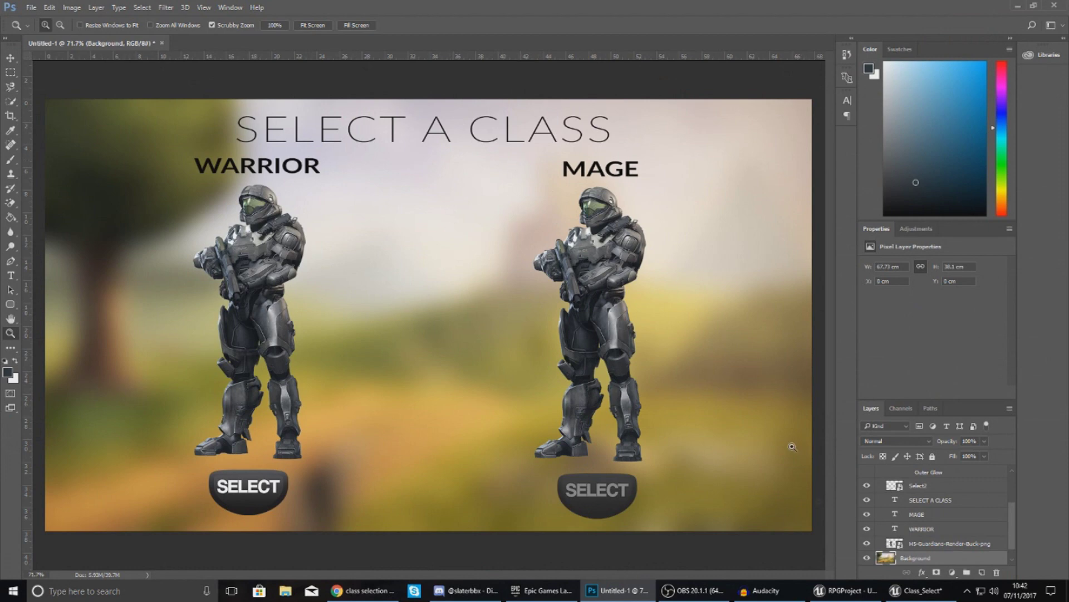
click(917, 591)
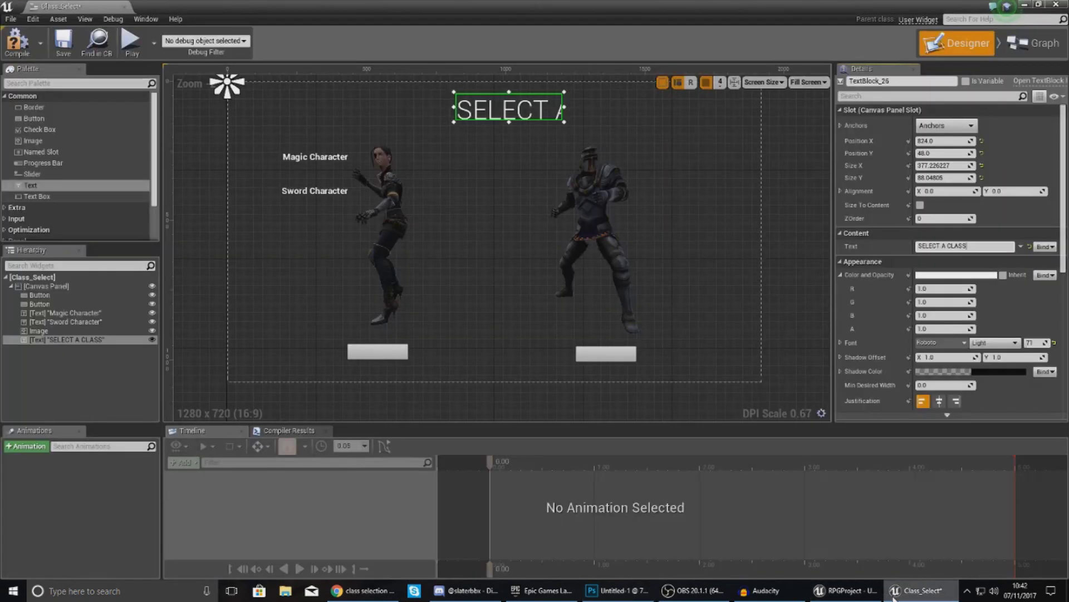
drag(654, 137, 583, 113)
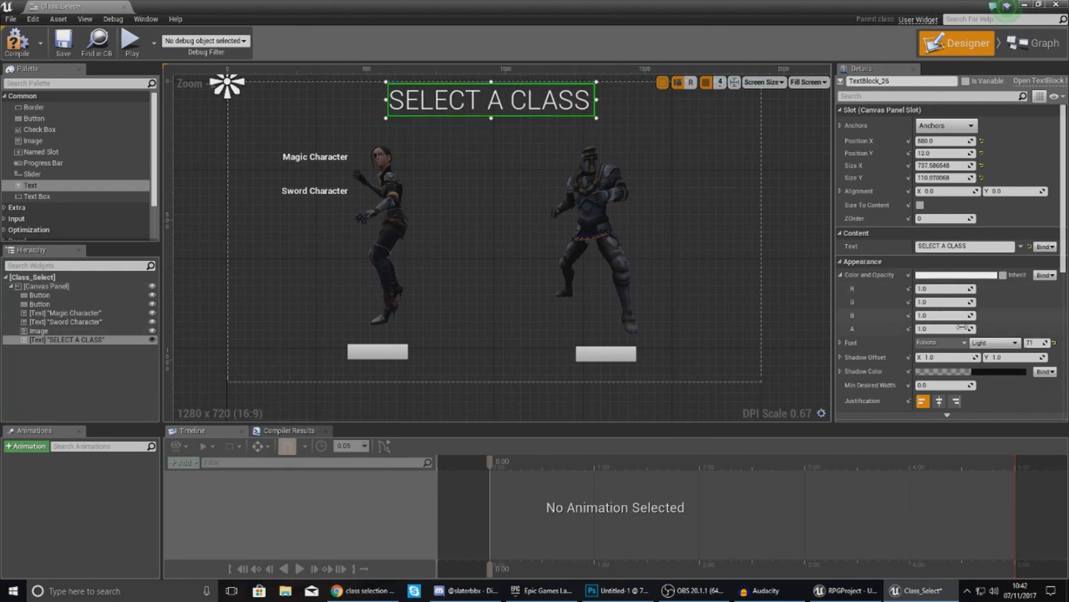
Move the Magic Character label above the mage's head.
click(995, 342)
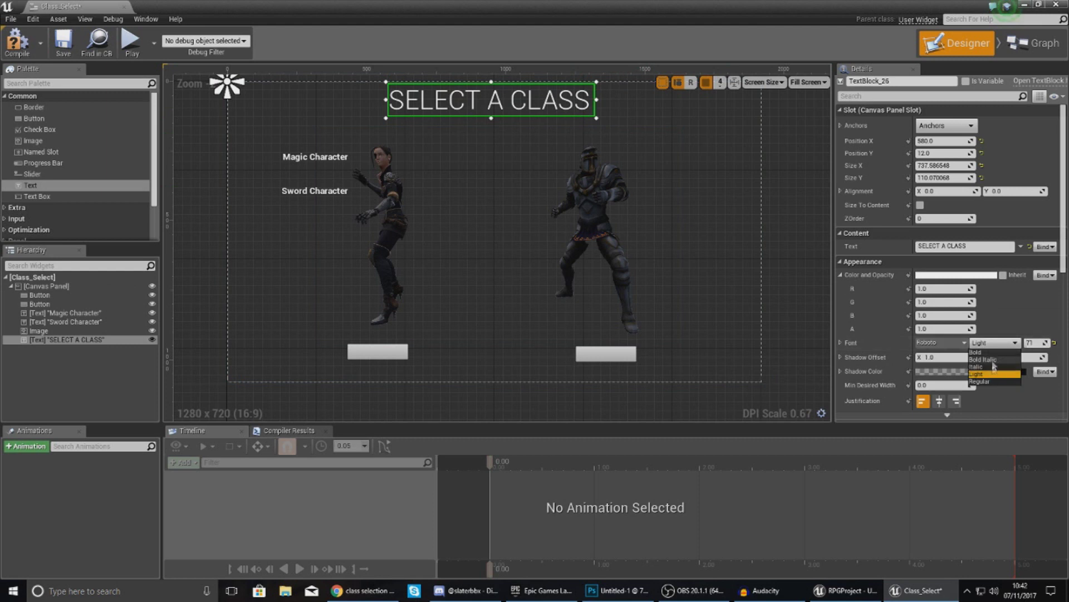
click(300, 134)
click(299, 160)
drag(298, 161, 361, 135)
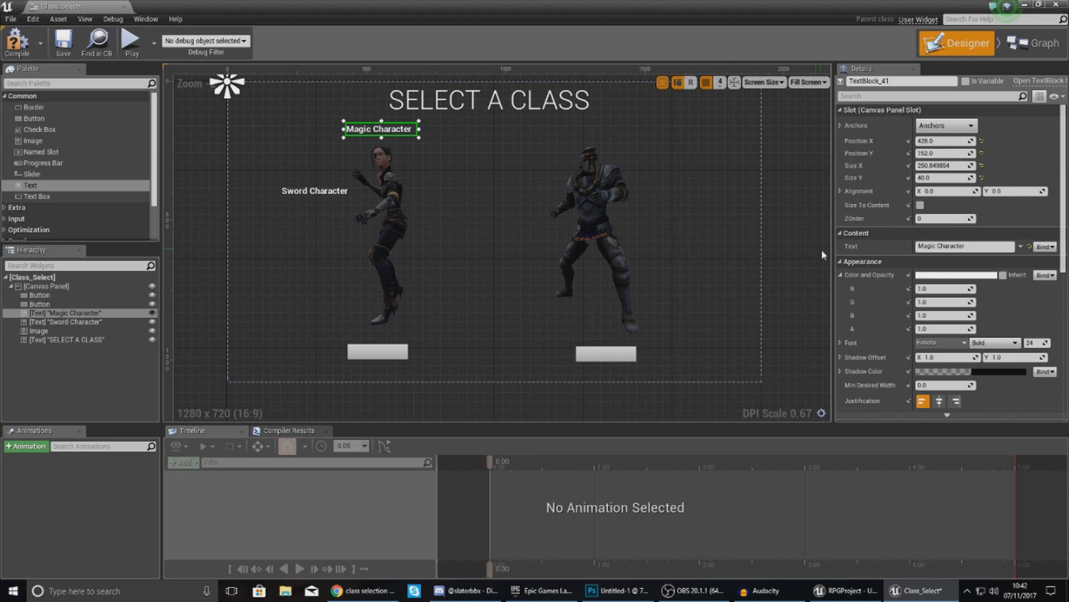
Change the mage label's text to MAGE at font size 54 and enlarge its box to about 273 by 66.
click(959, 247)
text(m)
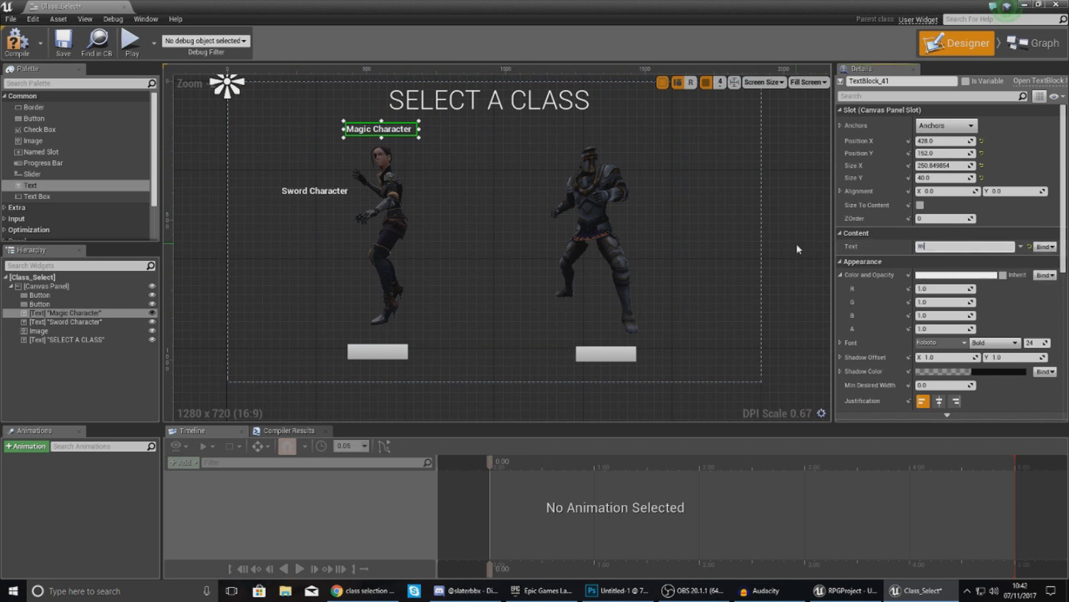
text(ageMAGE)
key(Return)
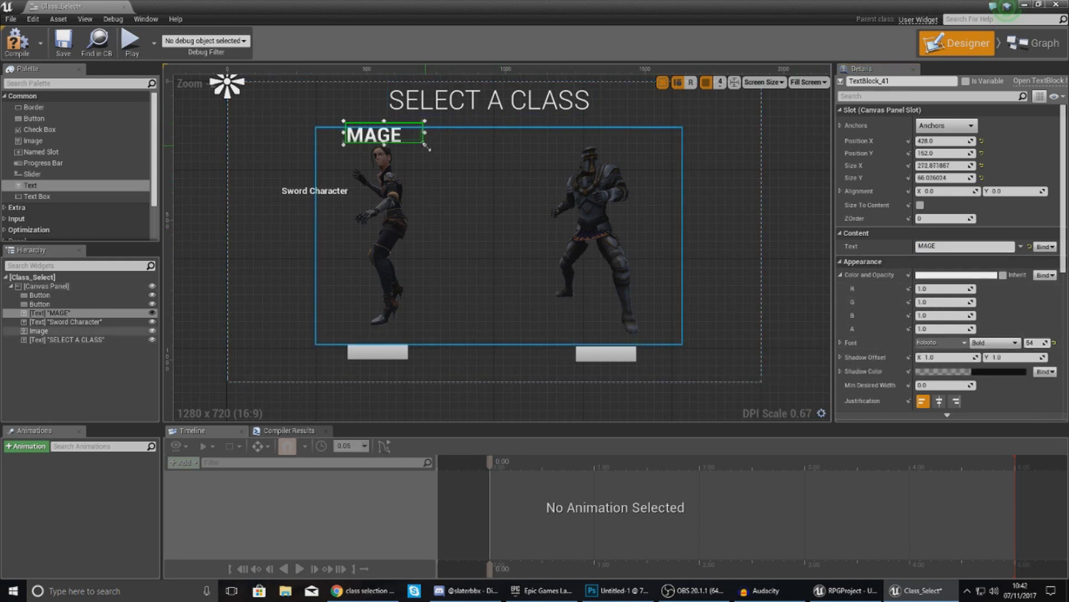
Center the MAGE label over the mage with a box of about 217 by 70, and move the Sword Character label above the warrior.
drag(377, 135, 382, 131)
key(ctrl+z)
click(327, 125)
drag(315, 190, 578, 133)
click(363, 135)
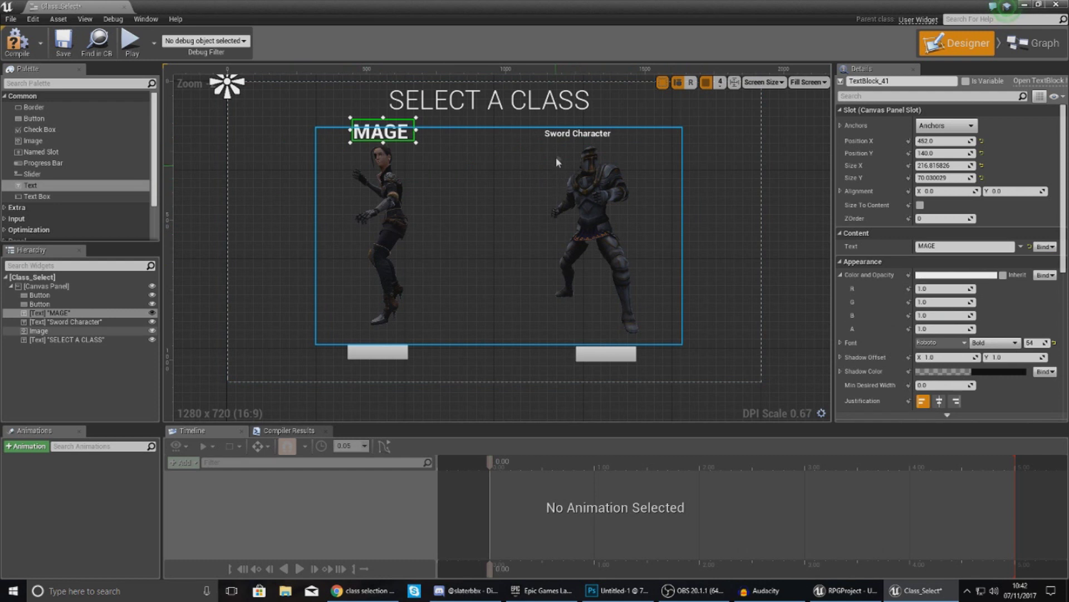
Restyle the Sword Character label as WARRIOR at font size 54 and enlarge its box to about 329 by 74.
click(565, 129)
drag(565, 131, 564, 145)
click(567, 137)
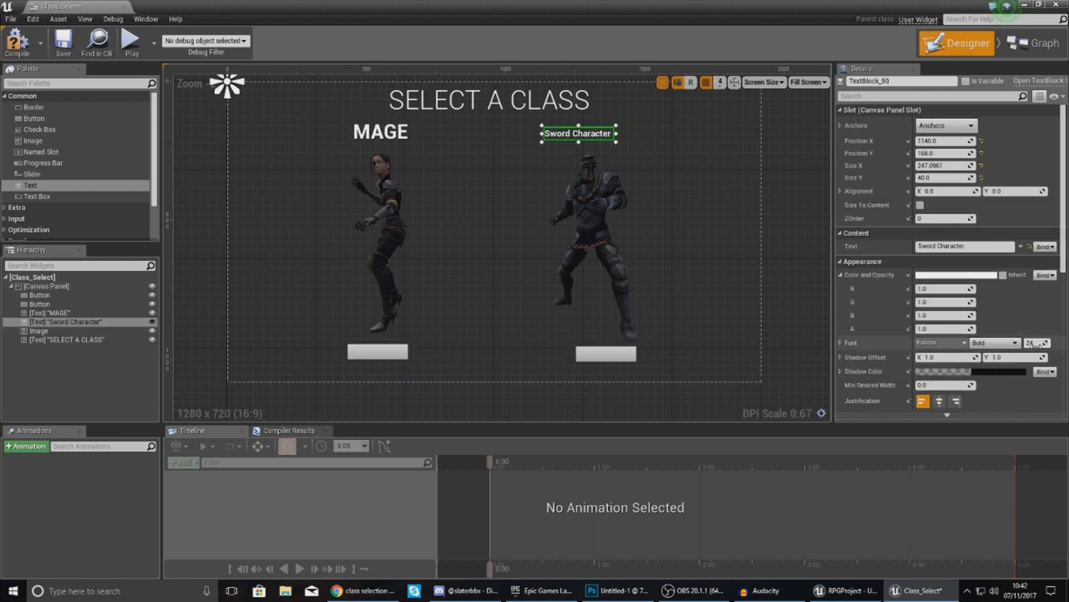
text(54)
key(Return)
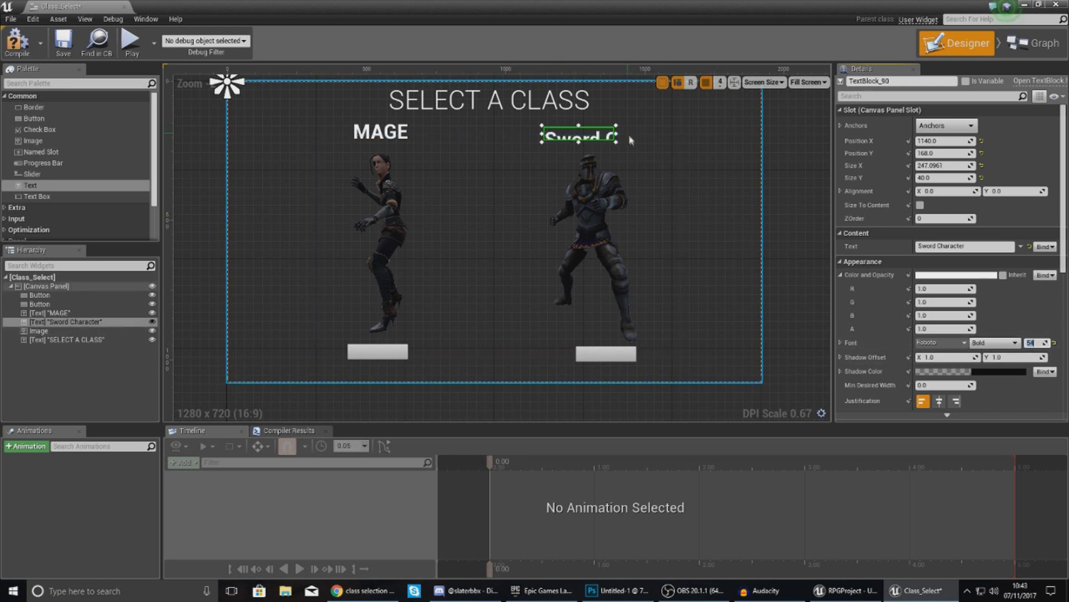
click(958, 246)
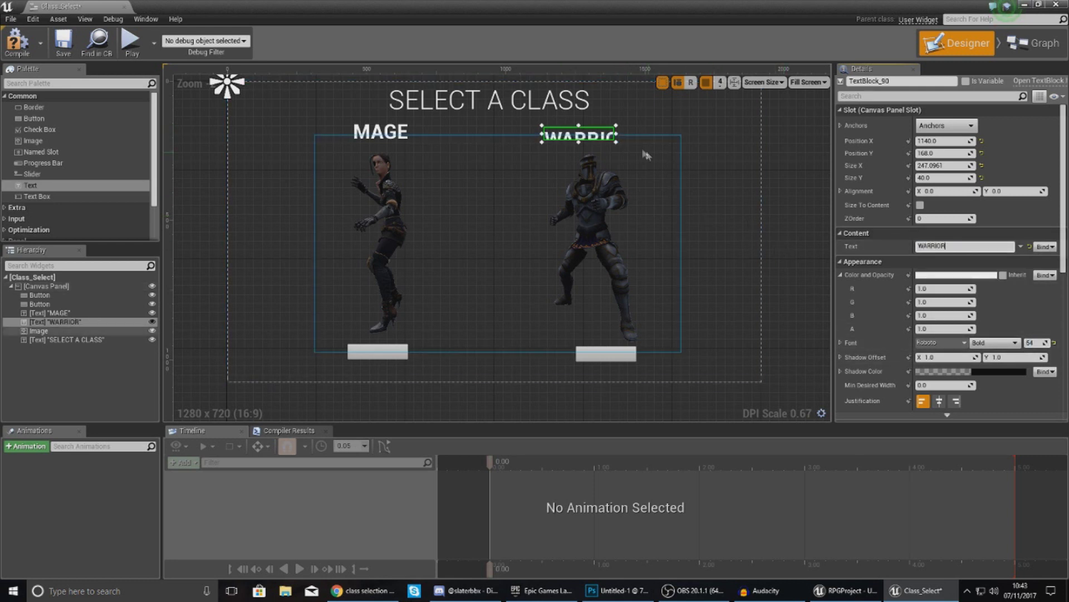
drag(643, 153, 615, 130)
Raise the character image to Y position 168 and the button beneath the mage to Y position 912.
click(604, 195)
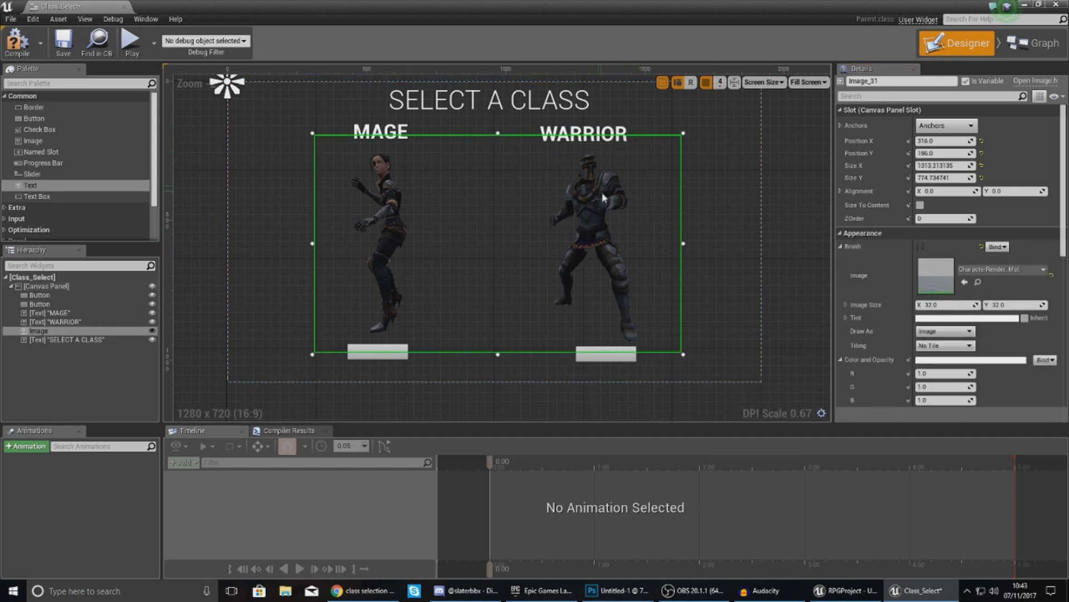
click(790, 221)
click(638, 221)
click(714, 273)
drag(394, 357, 390, 350)
click(606, 353)
click(682, 334)
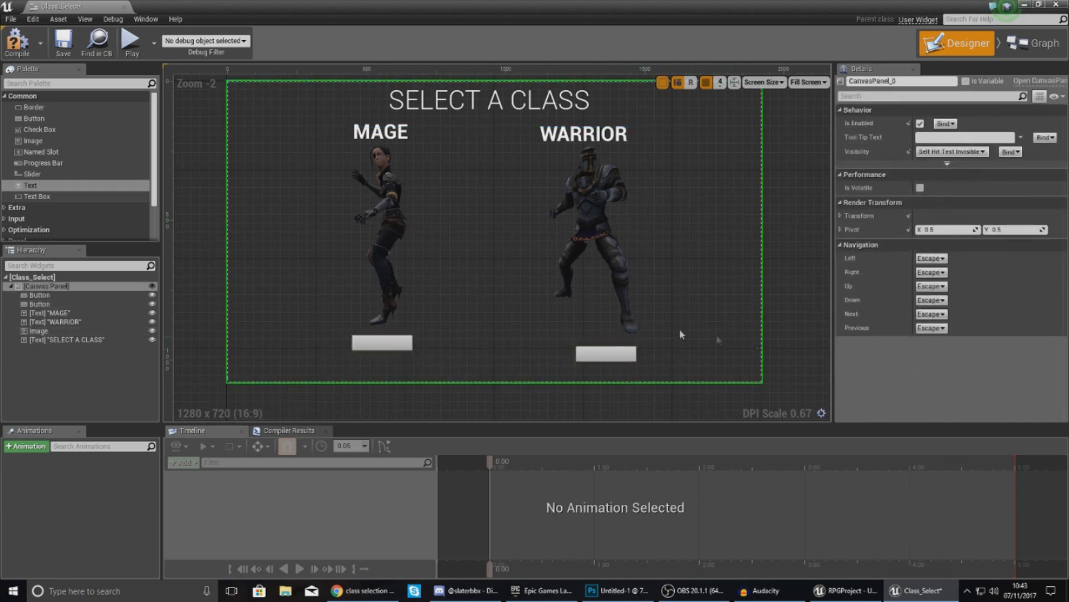
click(671, 301)
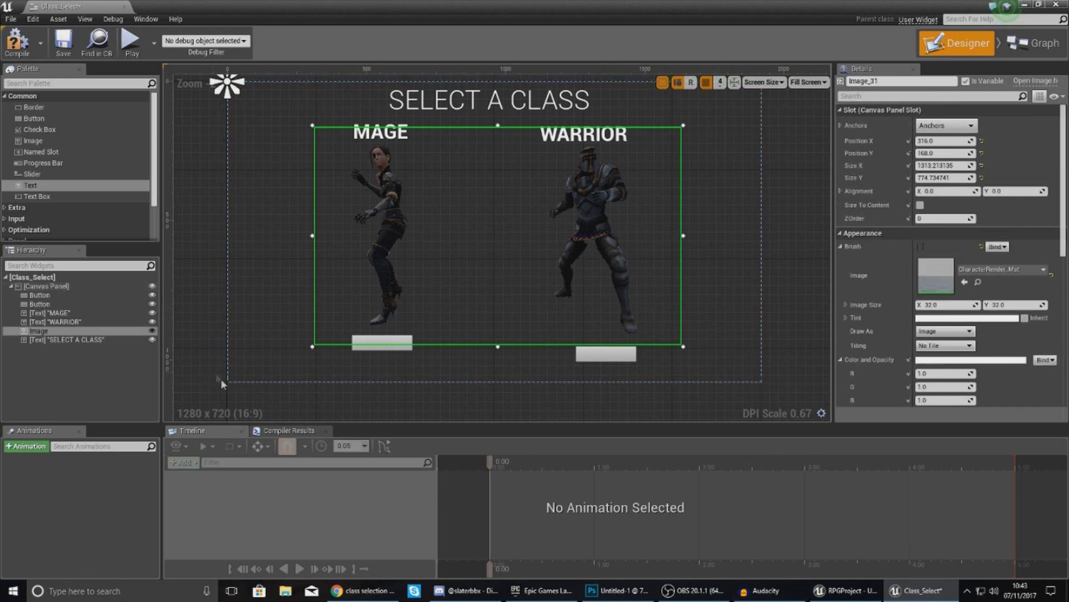
Compare with the mockup in Photoshop, then play-test the class selection screen in the Unreal level editor.
click(635, 591)
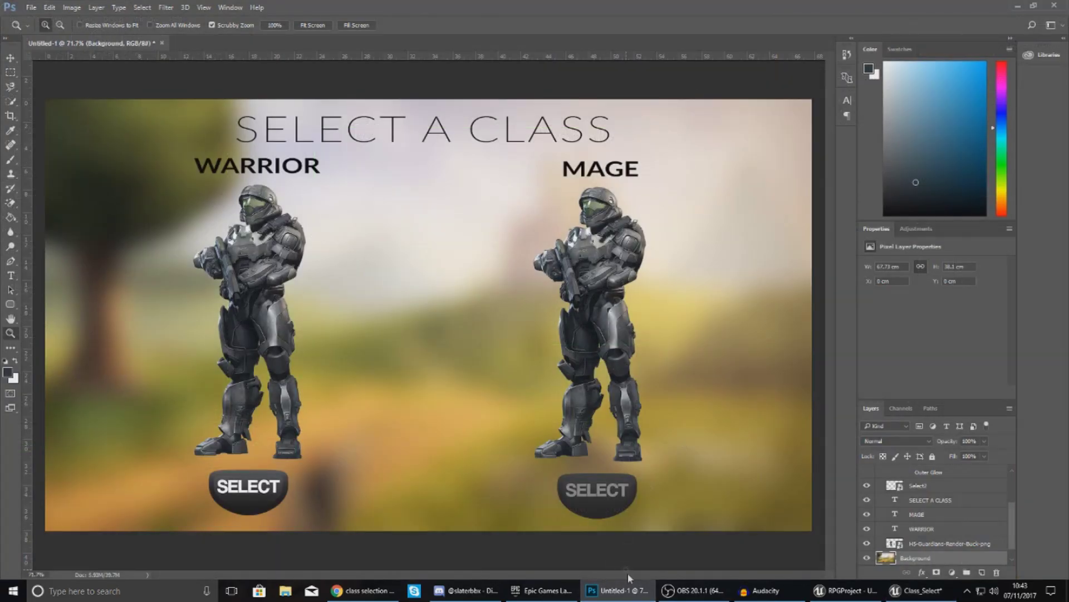
click(633, 589)
click(1024, 5)
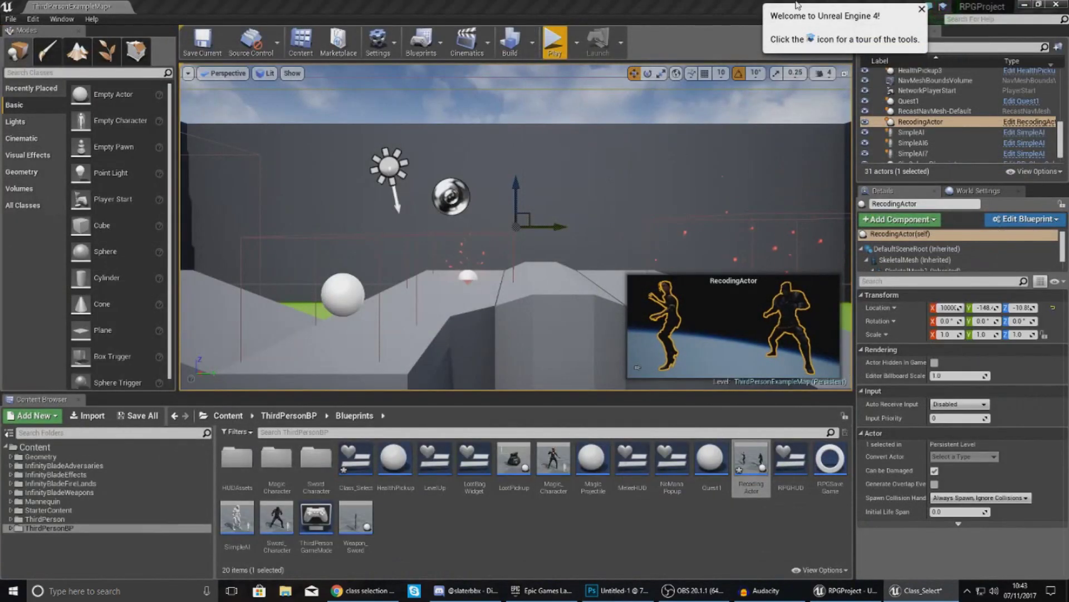
click(554, 42)
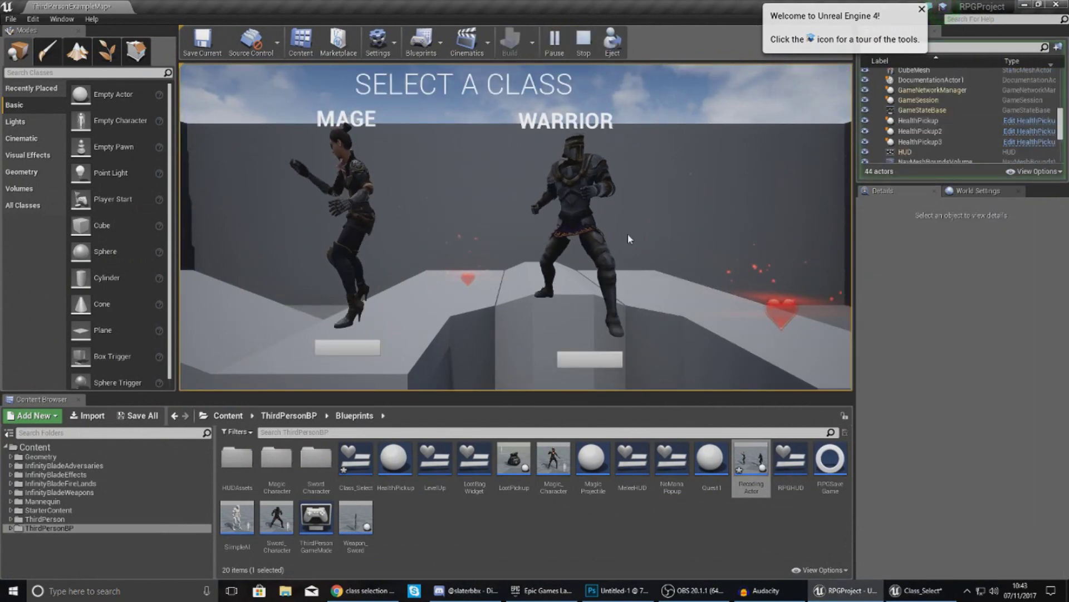
key(Escape)
Return to the Class_Select widget editor at full size and add a Background Blur to the Canvas Panel.
drag(1068, 4, 511, 1)
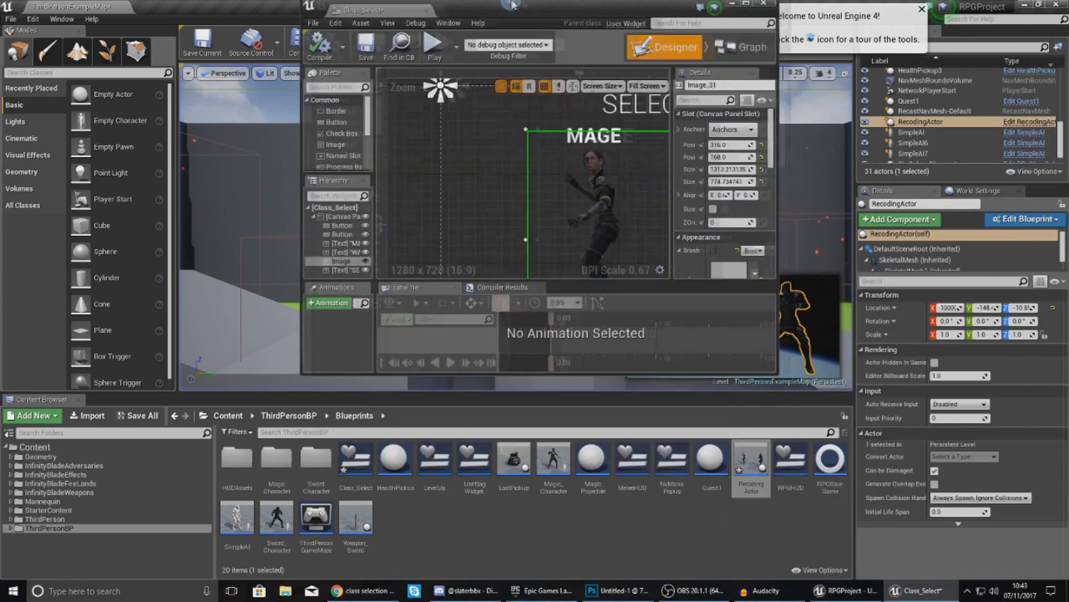
double_click(512, 5)
click(36, 83)
text(BLUR)
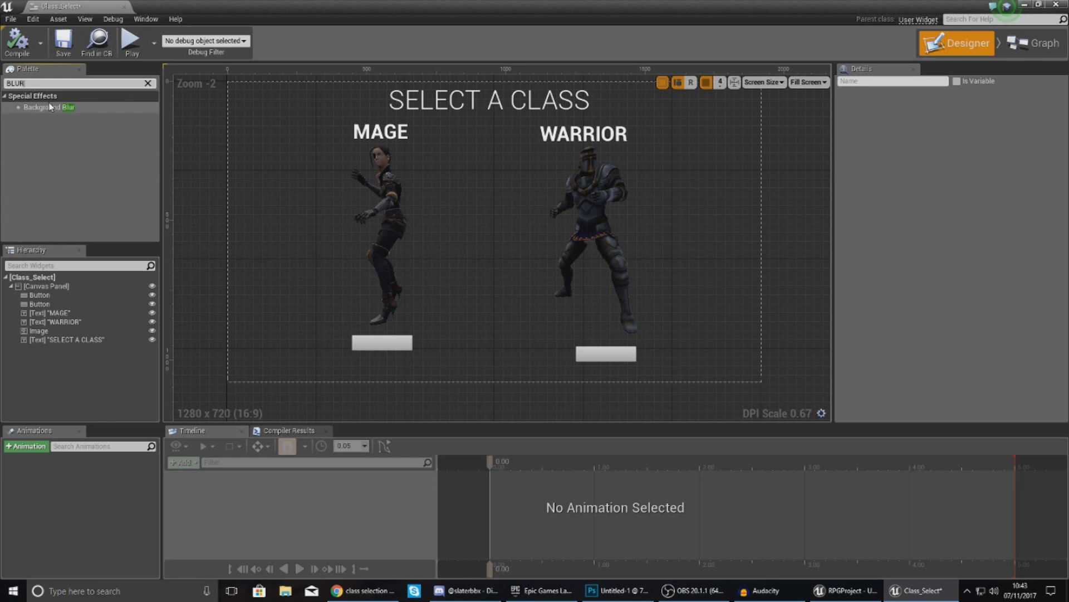
drag(50, 107, 44, 291)
click(69, 351)
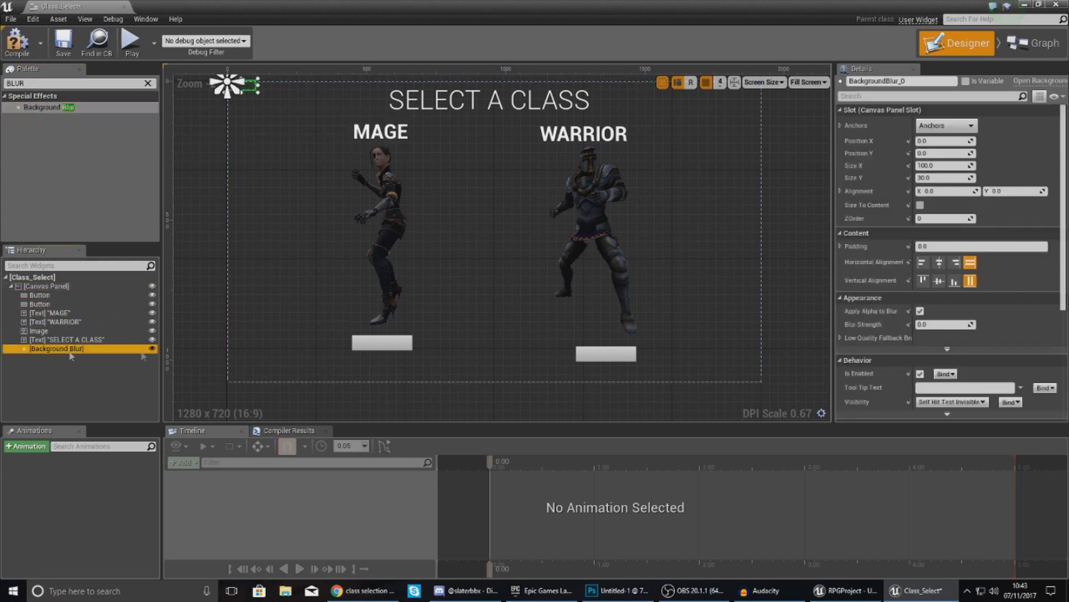
Size the Background Blur to 1920 by 1080 and set its blur strength to 3.
click(940, 166)
text(1920)
key(Tab)
text(1080)
key(Return)
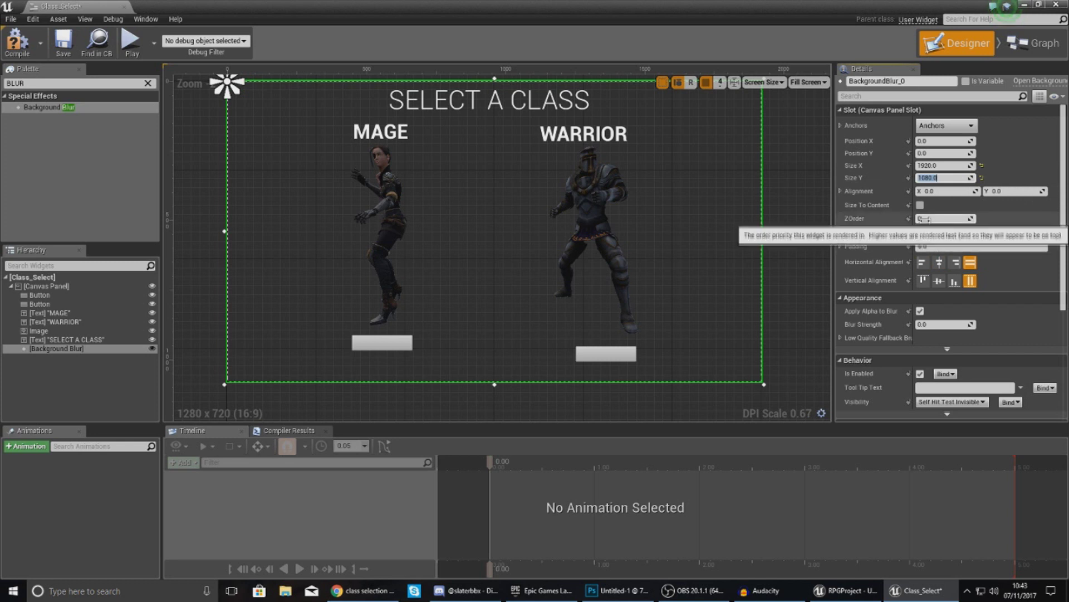
scroll(938, 282, down, 1)
click(944, 306)
text(3)
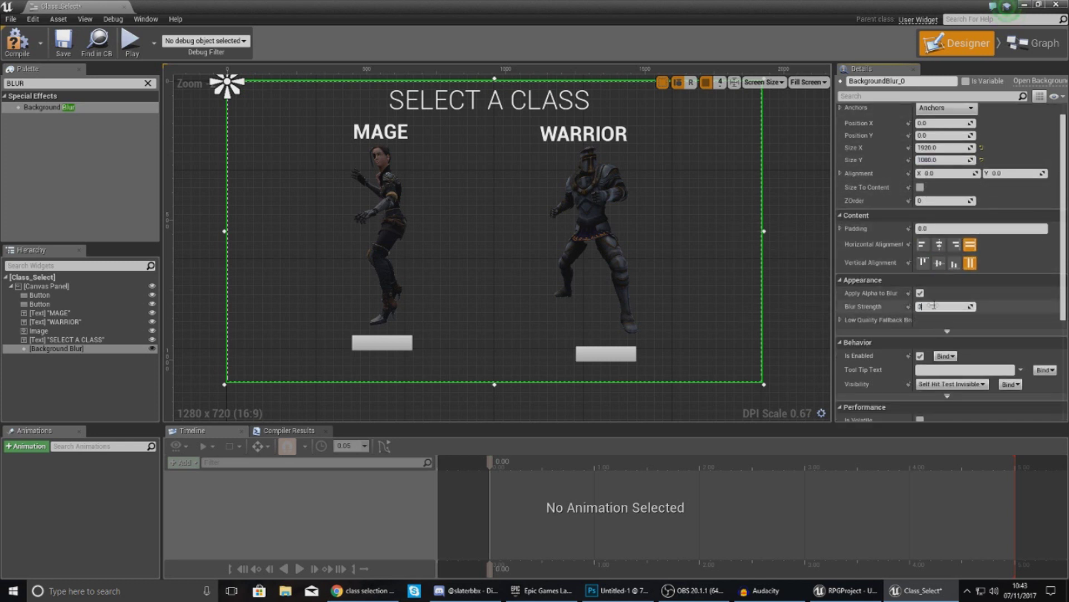
key(Return)
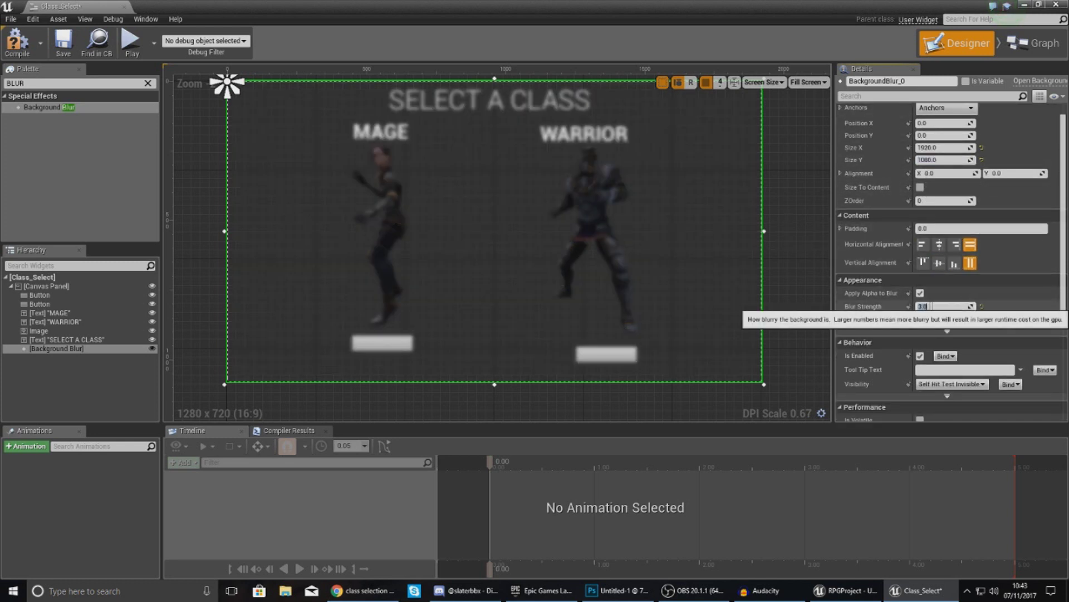
Set the Background Blur's ZOrder to -1 so it renders behind the other widgets.
click(94, 350)
click(959, 199)
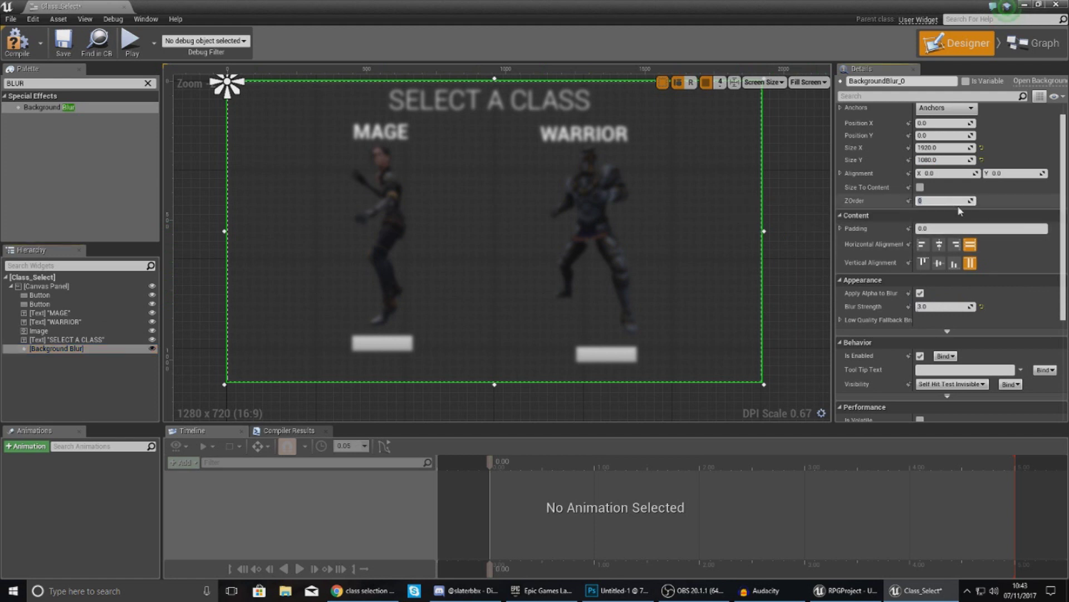
text(-1)
key(Return)
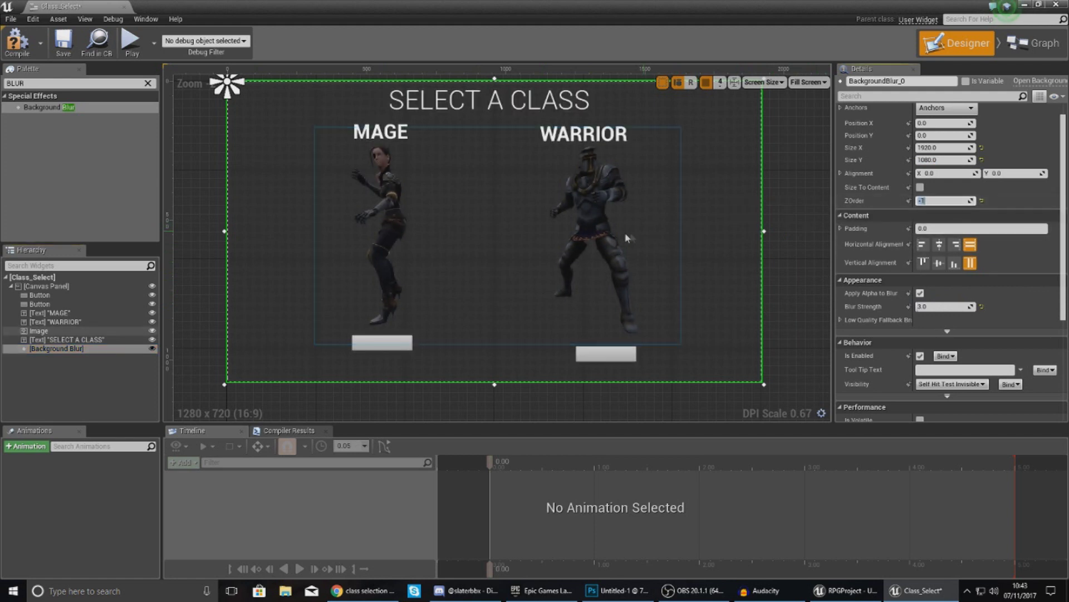
click(590, 237)
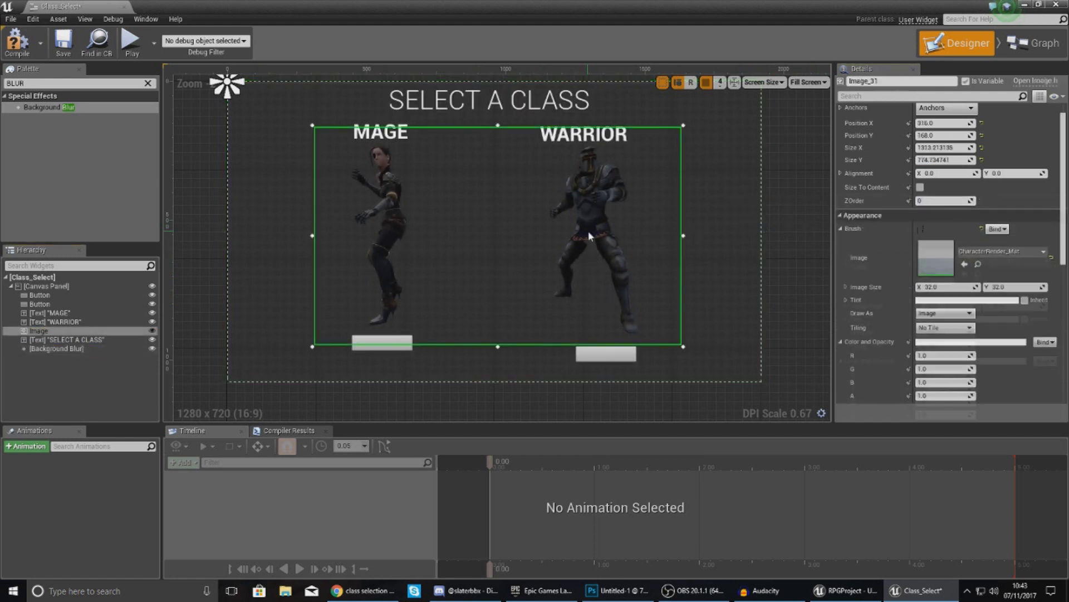
click(774, 209)
Anchor the Background Blur to stretch across the full canvas and anchor the character image to the center.
click(717, 355)
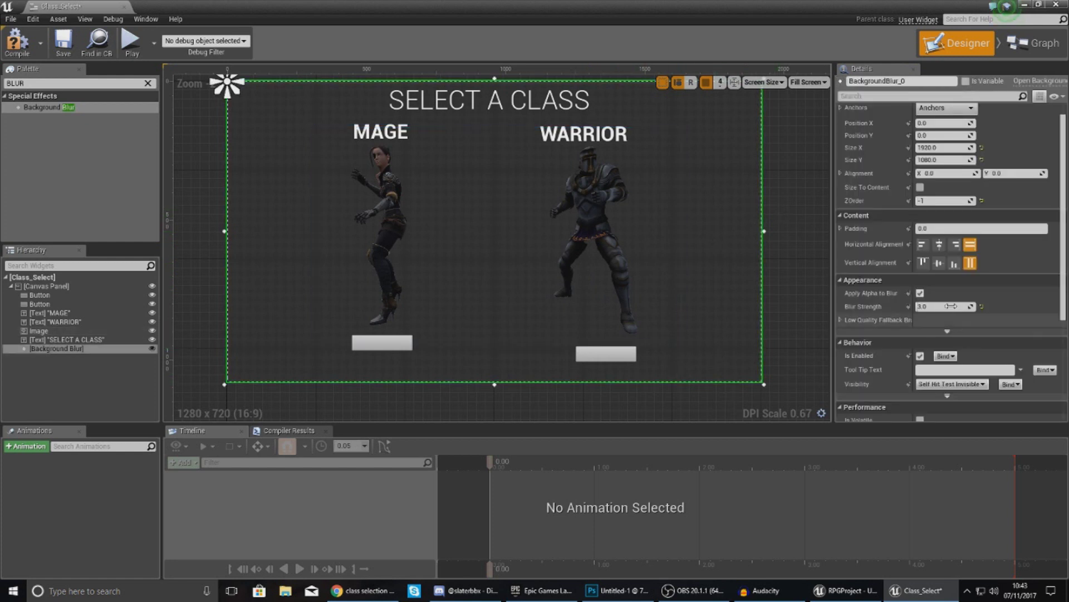
click(946, 107)
click(1054, 257)
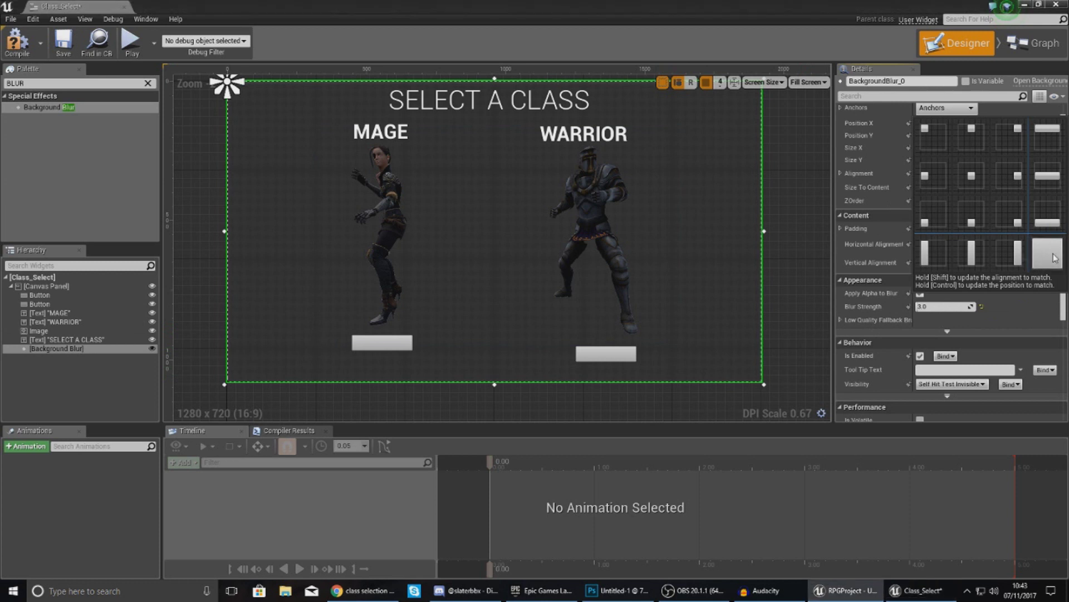
click(606, 243)
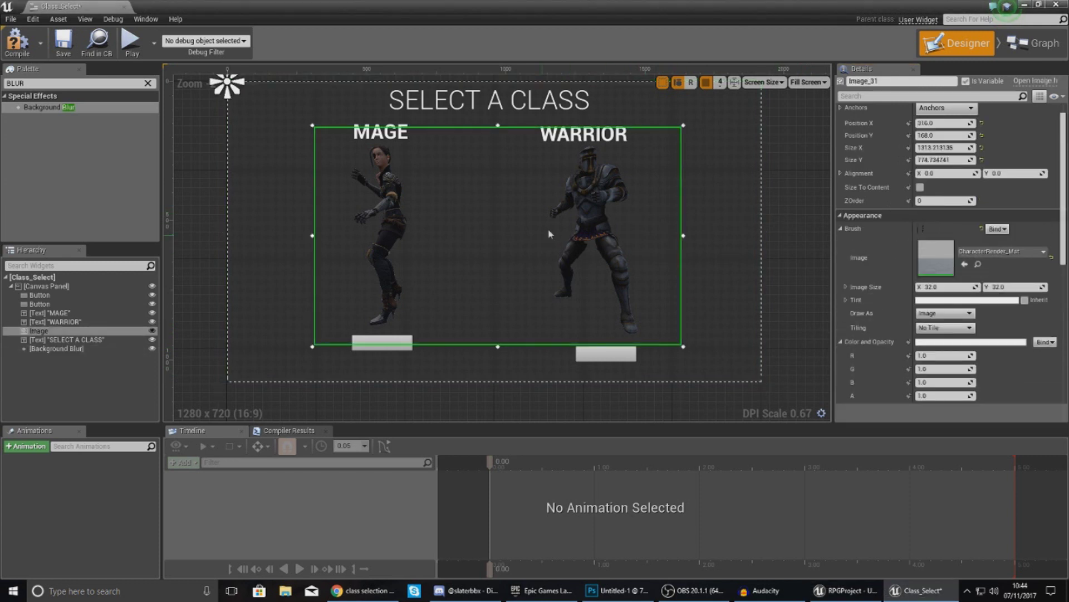
click(941, 108)
click(971, 177)
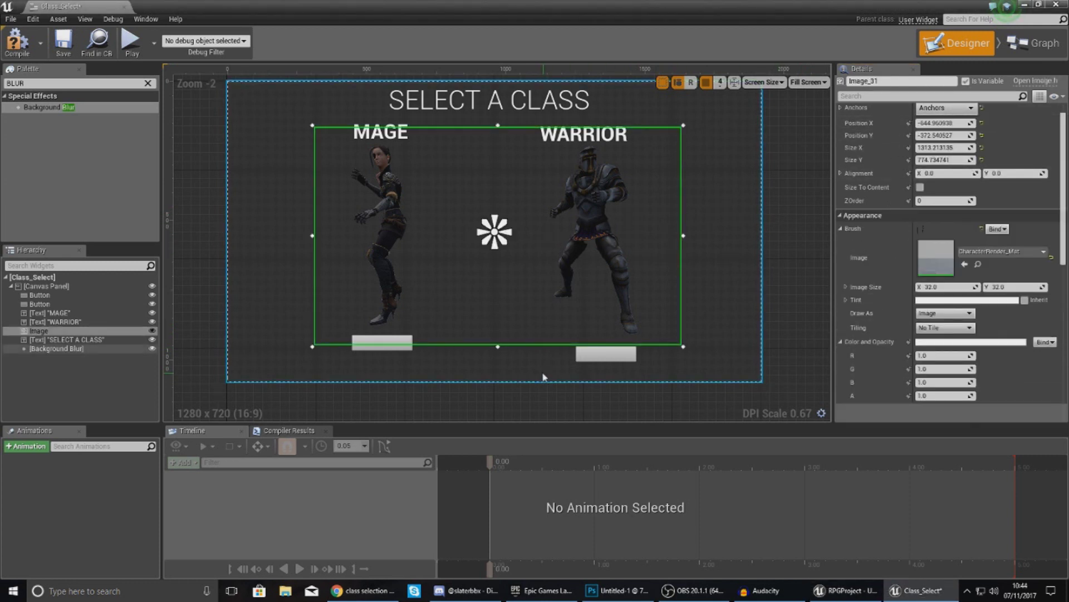
Anchor the buttons beneath the warrior and the mage to the canvas center.
click(599, 350)
click(941, 108)
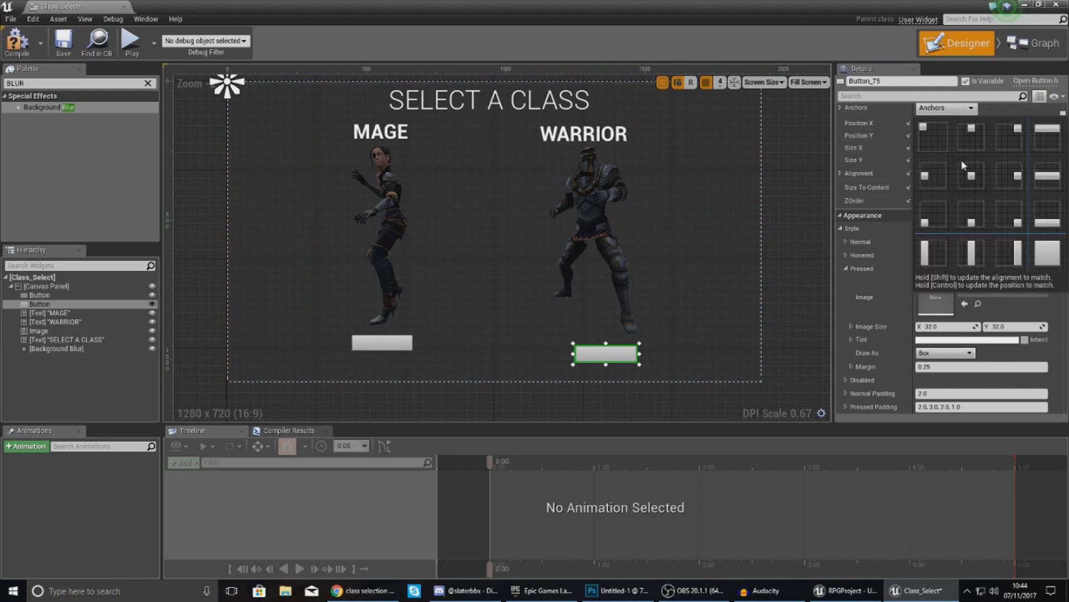
click(971, 177)
click(377, 350)
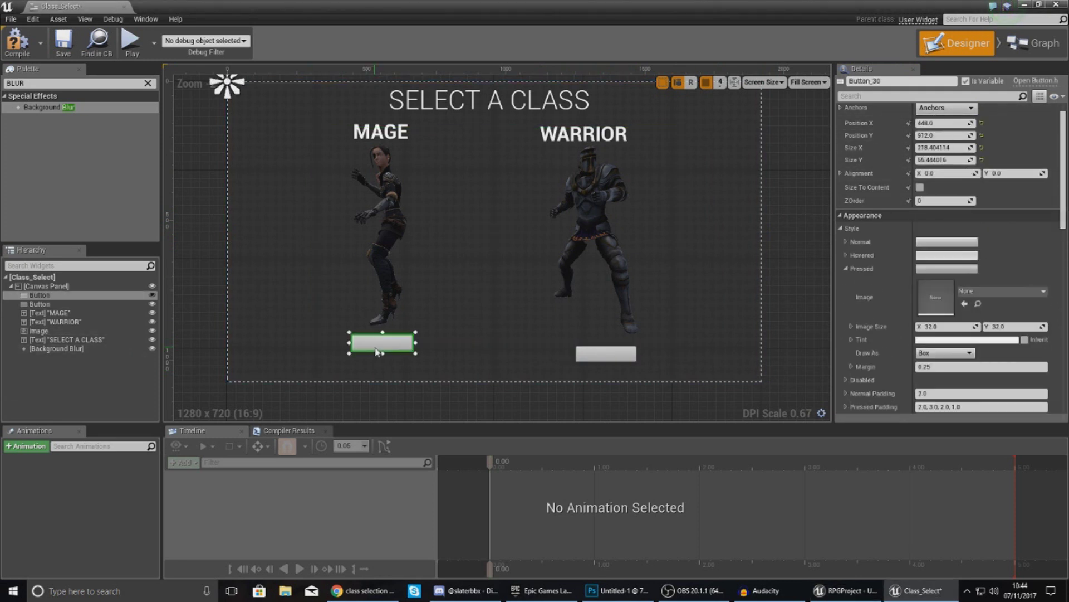
click(941, 109)
click(968, 187)
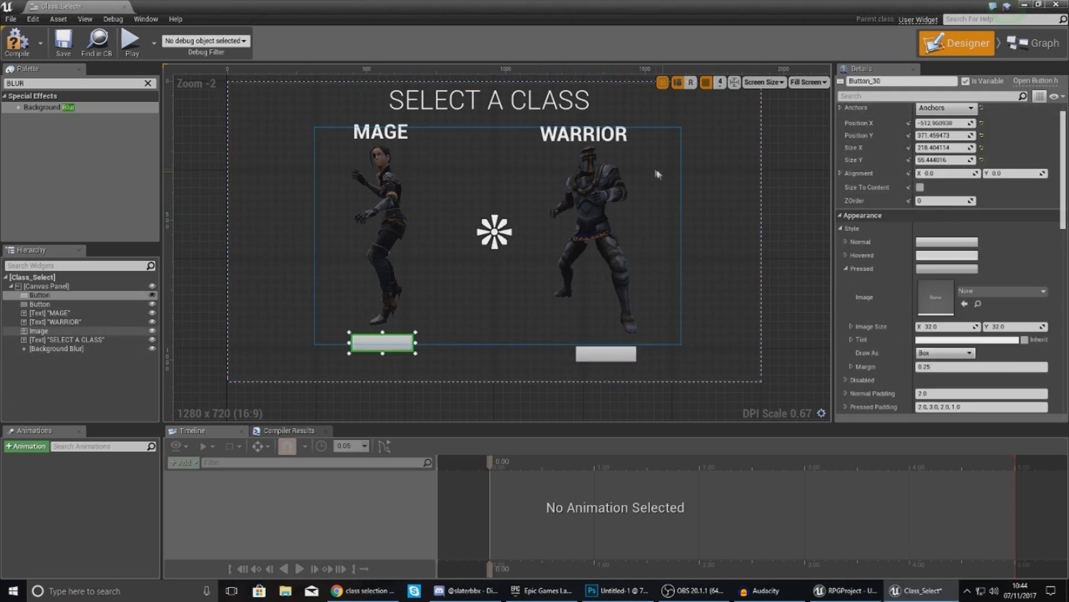
Anchor the WARRIOR and MAGE labels to the canvas center.
click(570, 113)
click(603, 138)
click(607, 135)
click(625, 132)
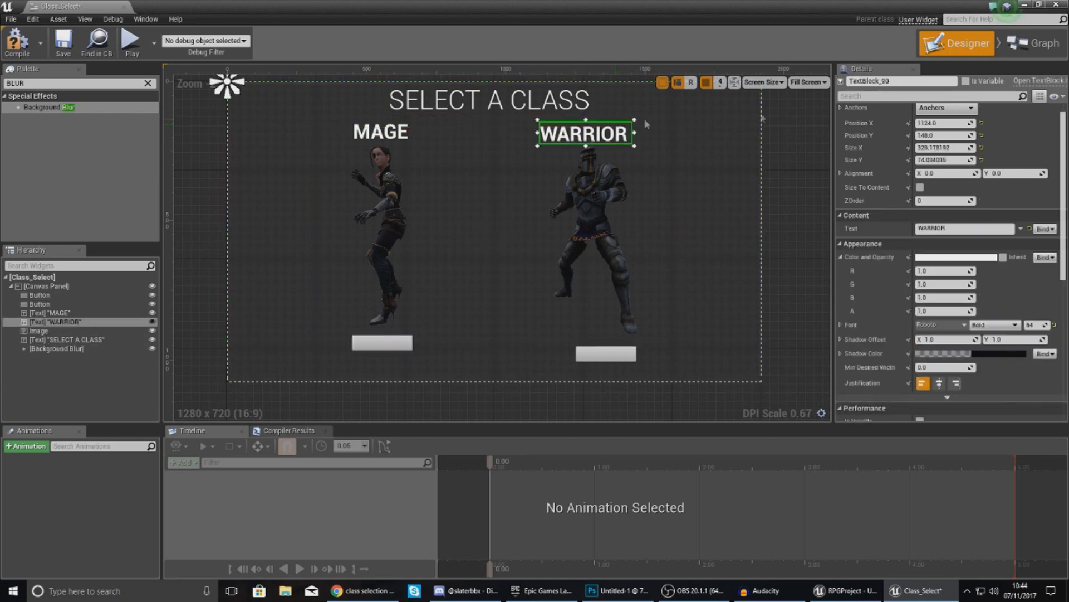
click(945, 108)
click(990, 195)
ctrl+click(402, 132)
click(403, 132)
click(945, 107)
click(989, 195)
Anchor the SELECT A CLASS title to the canvas center and compile the widget.
click(583, 112)
click(945, 108)
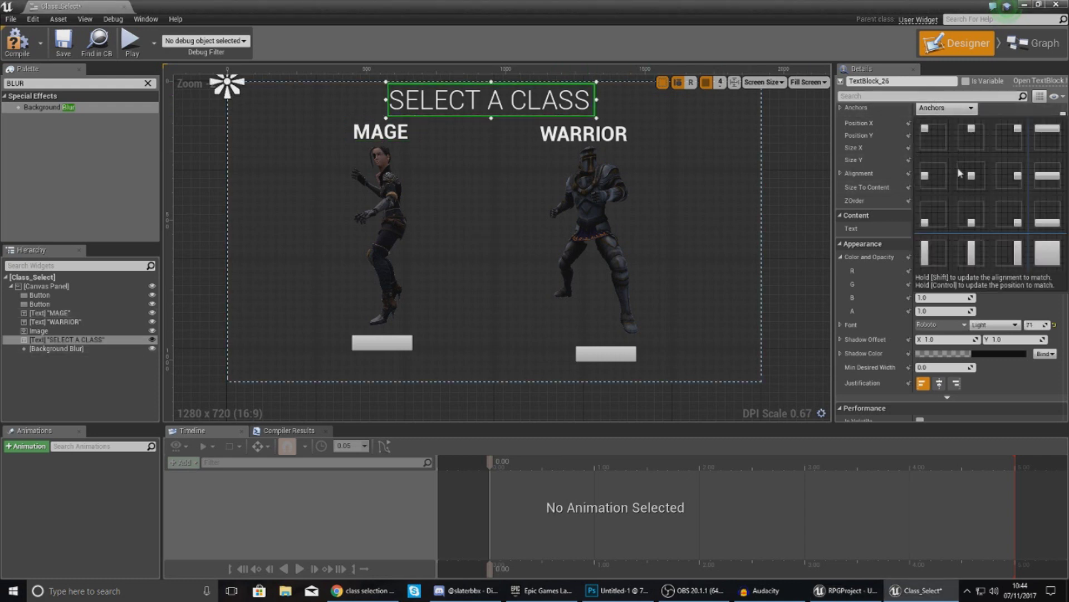
click(969, 174)
click(31, 54)
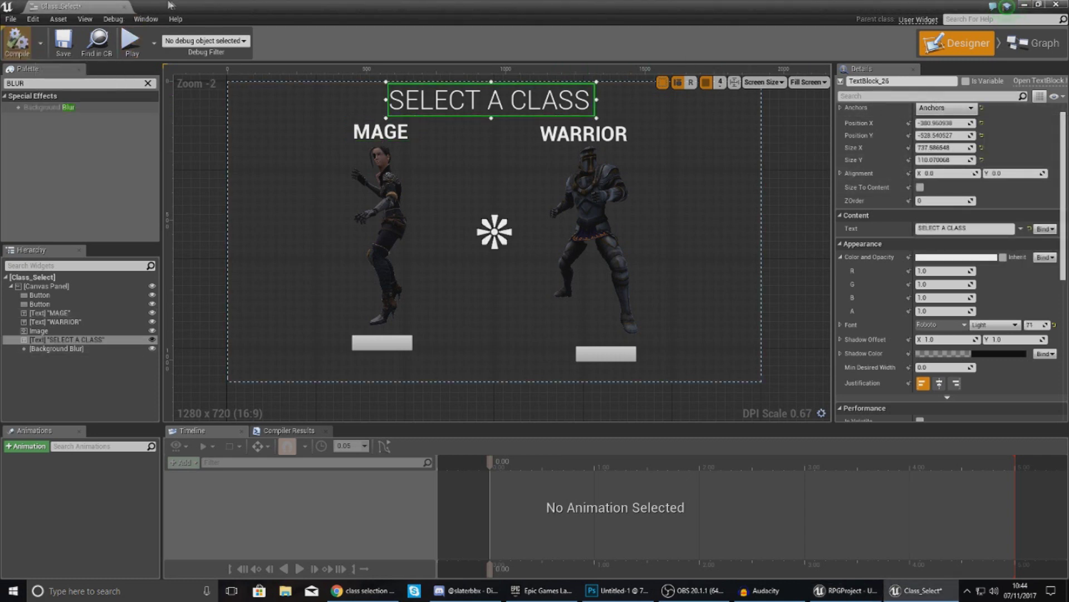
Close the widget editor, play-test the blurred class selection screen, and switch to Photoshop to compare it with the mockup.
click(125, 8)
click(555, 40)
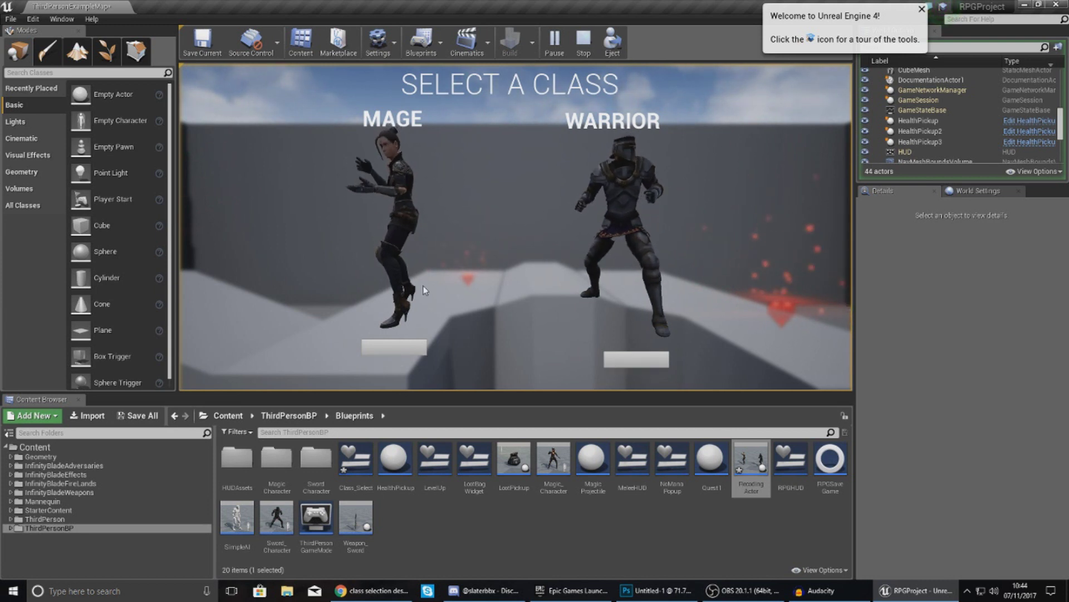
click(670, 596)
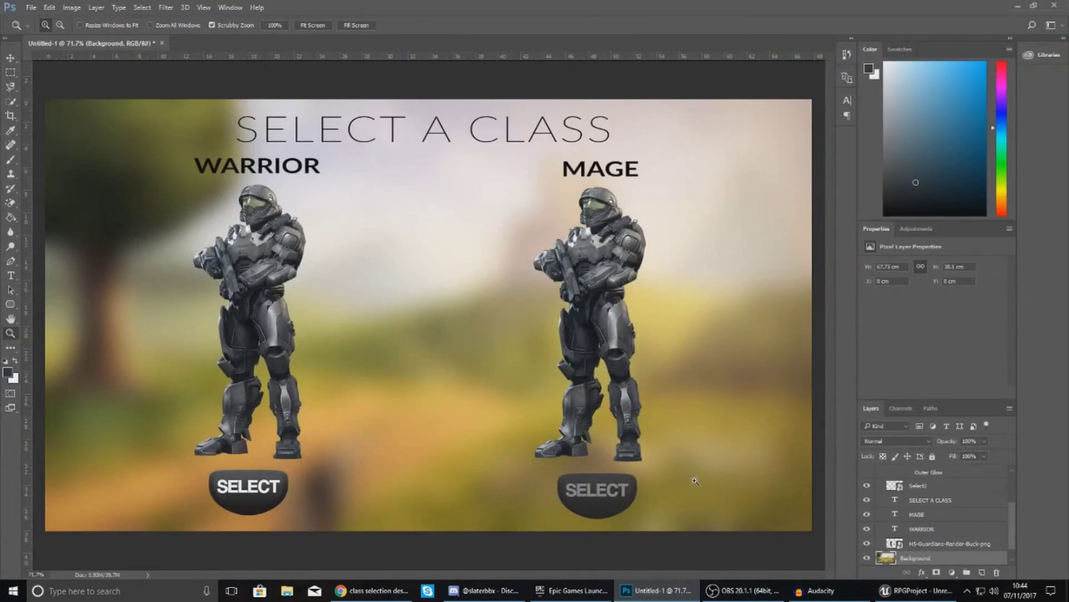
Switch back to the Unreal editor, end the play test, and bring up the HUDAssets image folder in File Explorer.
click(682, 595)
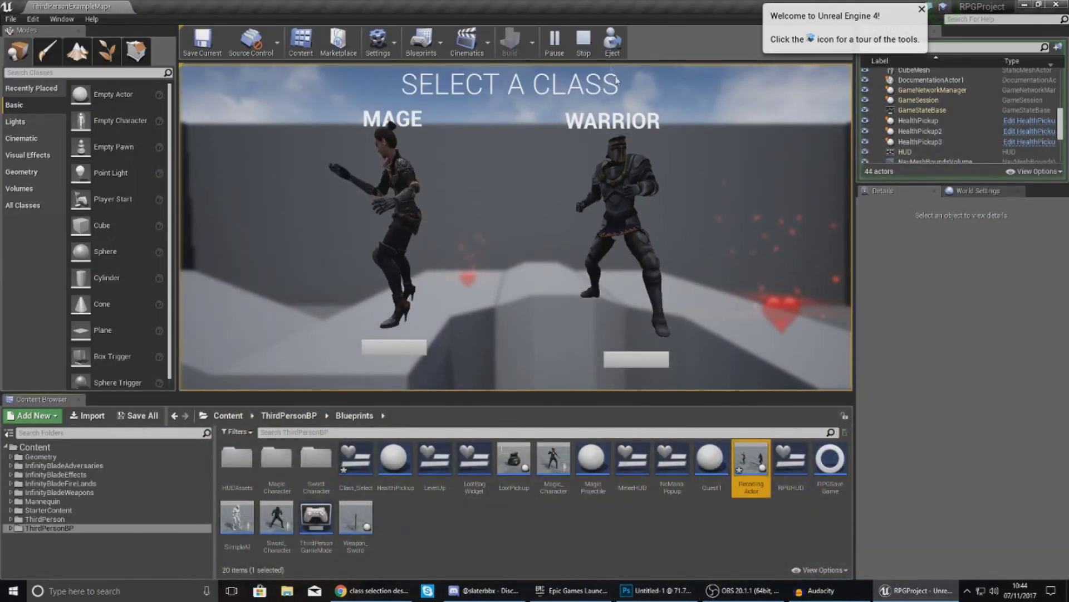
click(584, 47)
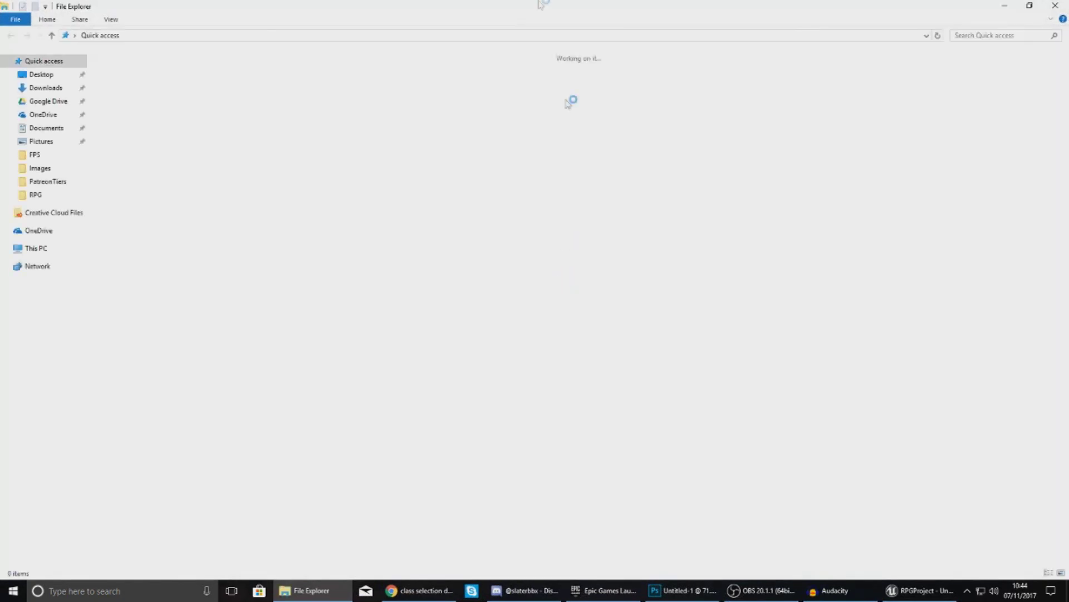
drag(543, 6, 1068, 6)
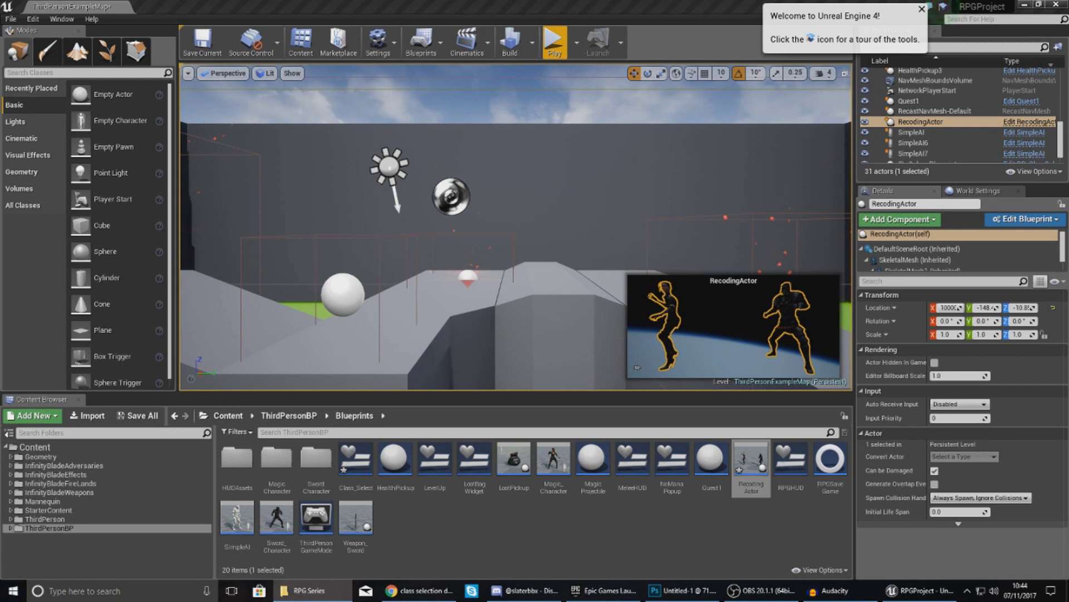
click(305, 591)
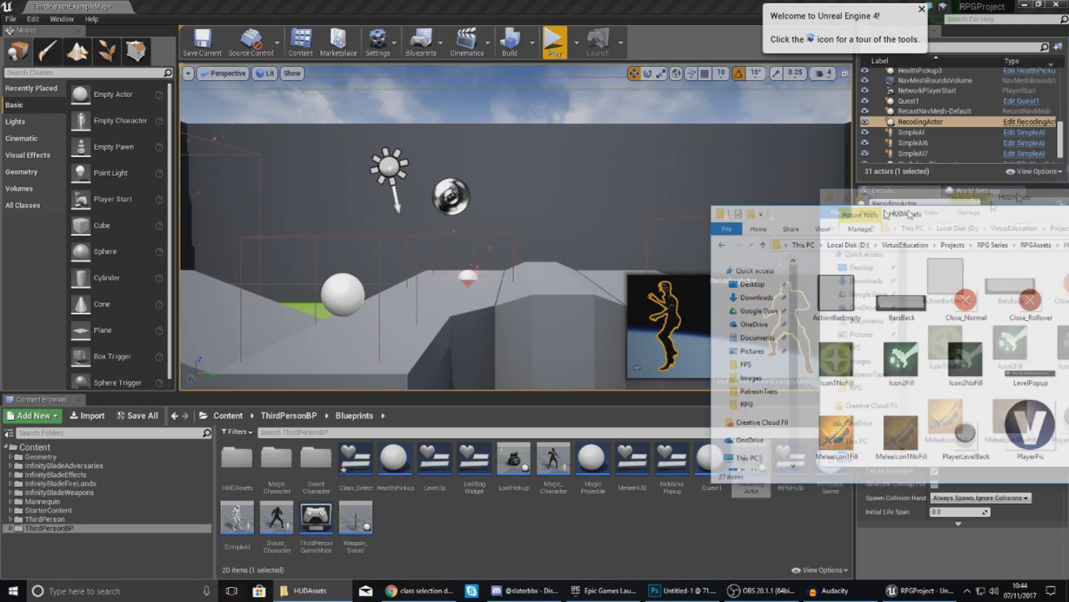
scroll(613, 234, down, 1)
Import the Select and Select_Hover images into the project's HUDAssets folder.
click(719, 250)
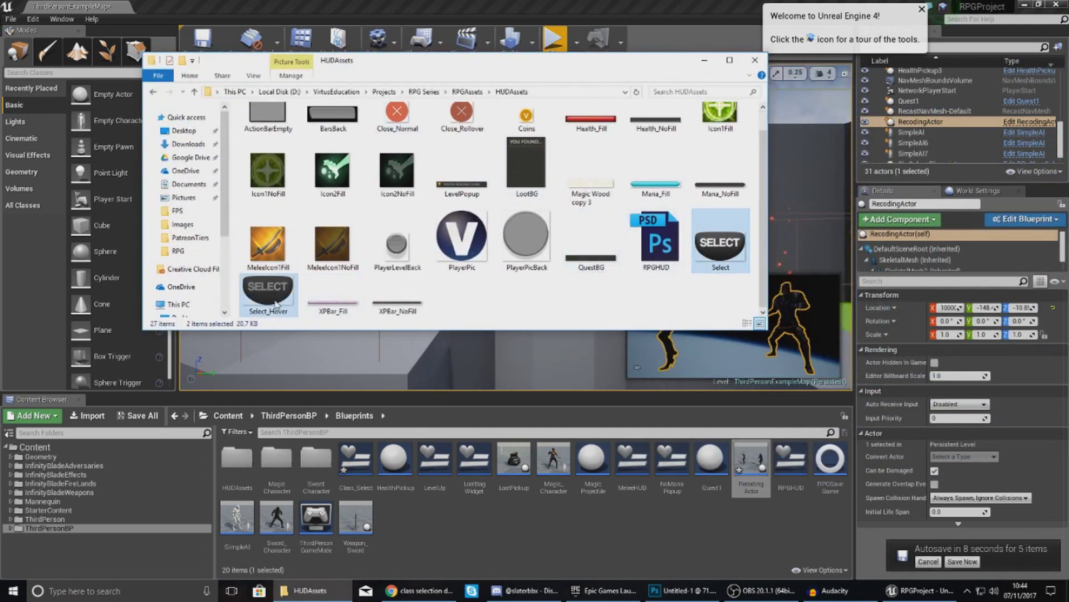
double_click(233, 468)
click(300, 590)
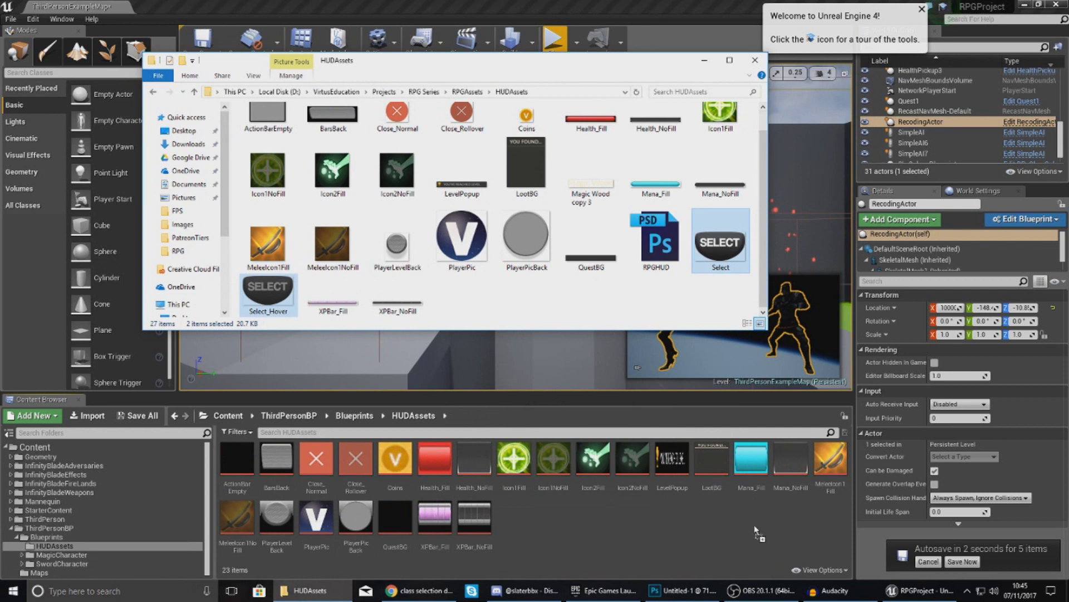
drag(721, 243, 749, 530)
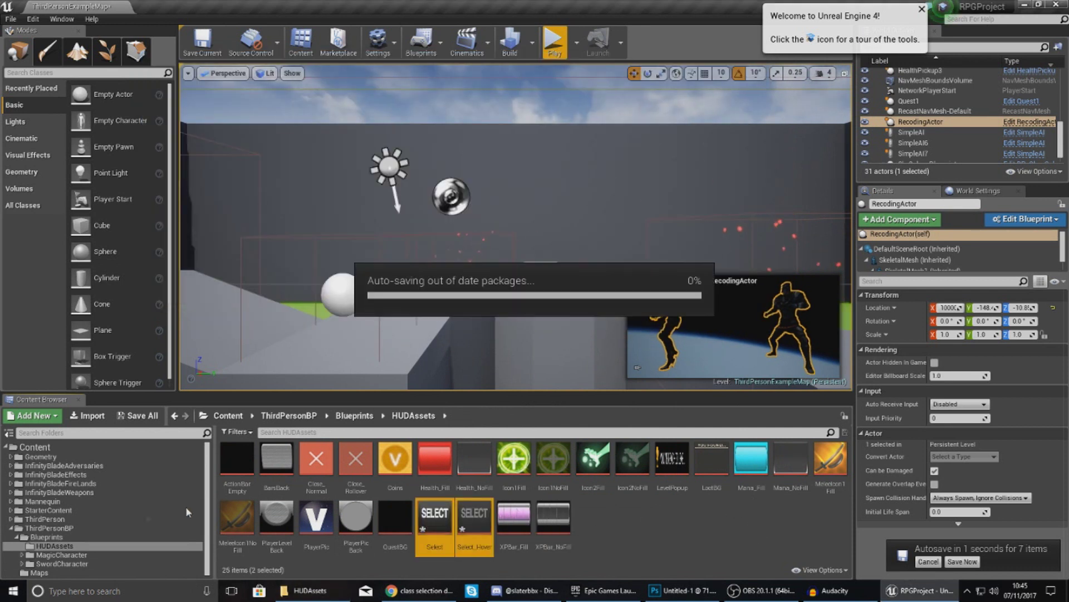
Open the Class_Select widget from the ThirdPersonBP Blueprints folder.
click(147, 527)
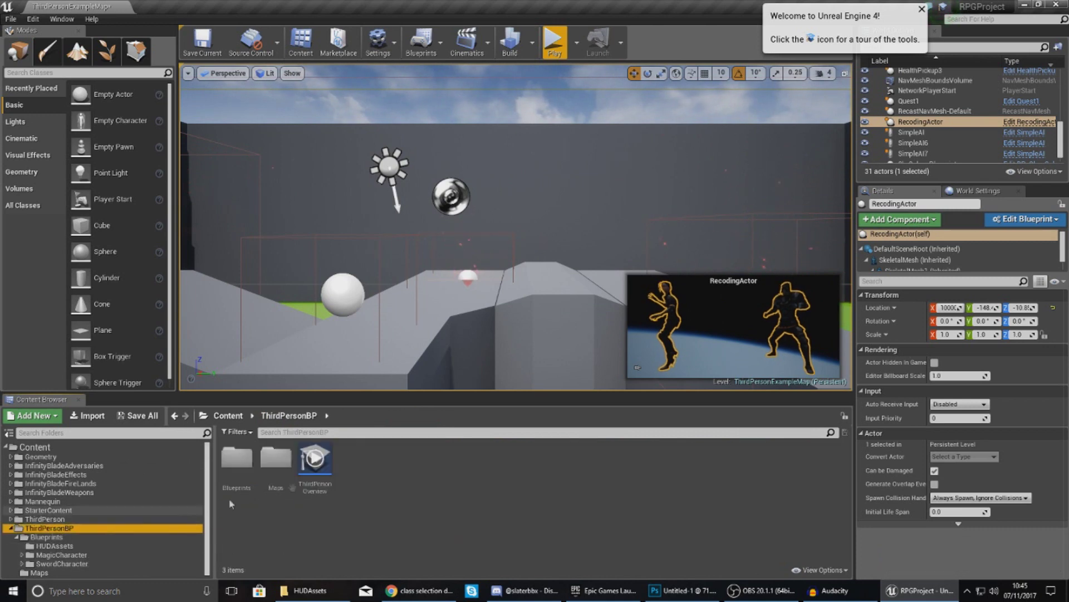
double_click(237, 459)
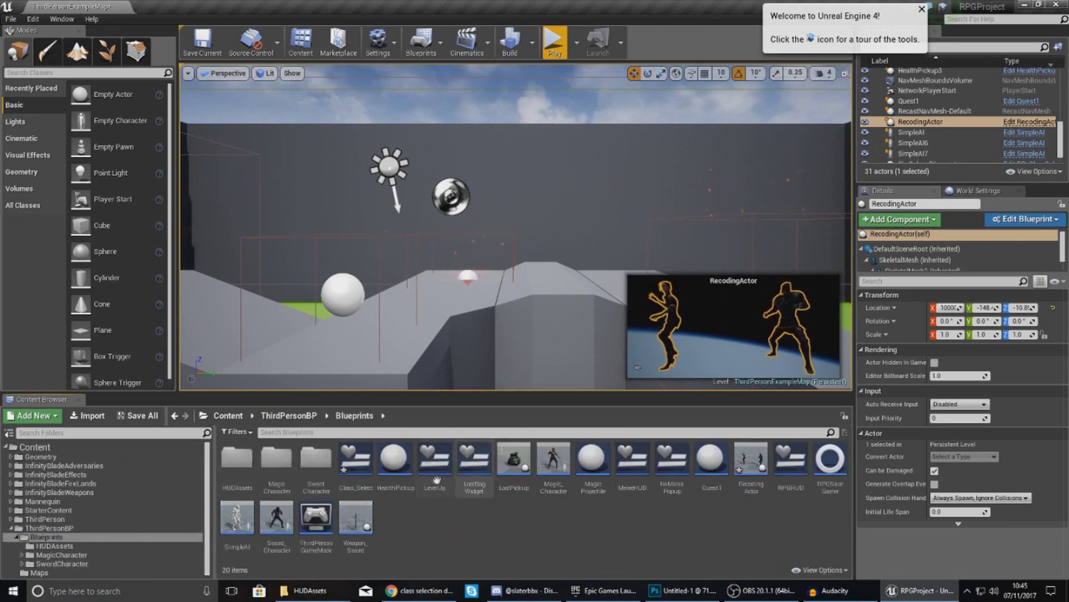
click(361, 479)
double_click(361, 479)
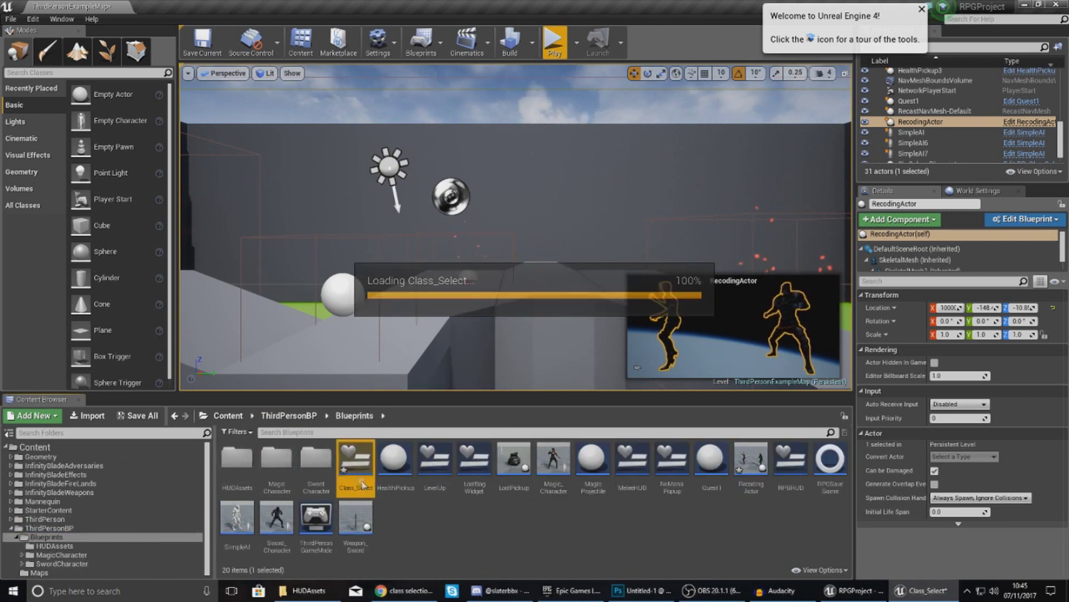
Set the Normal style image of the warrior's button to the Select texture with a margin of 0.
click(625, 363)
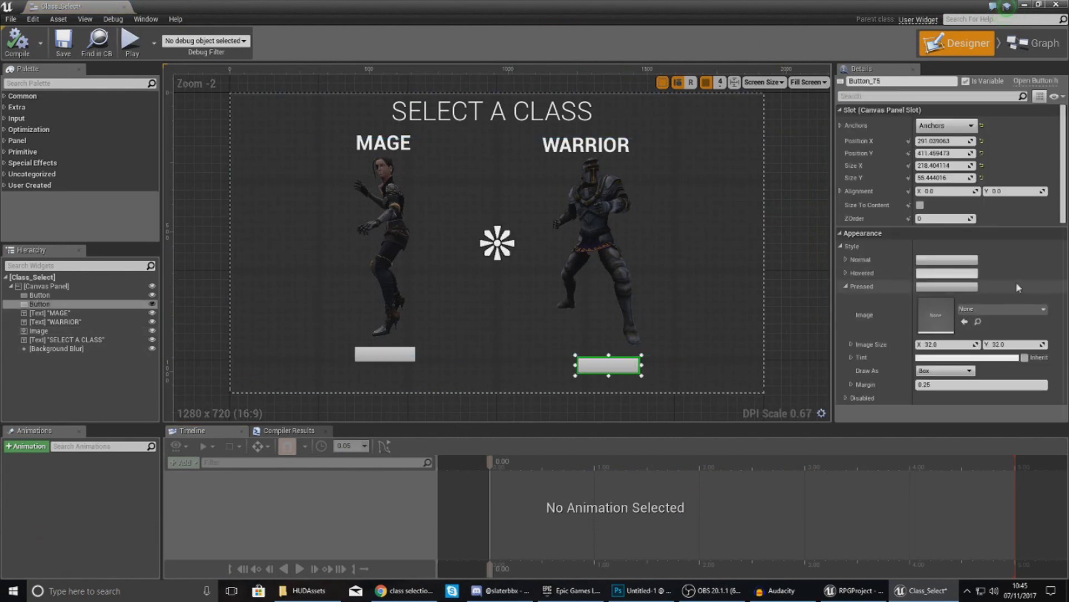
scroll(858, 231, down, 2)
click(846, 225)
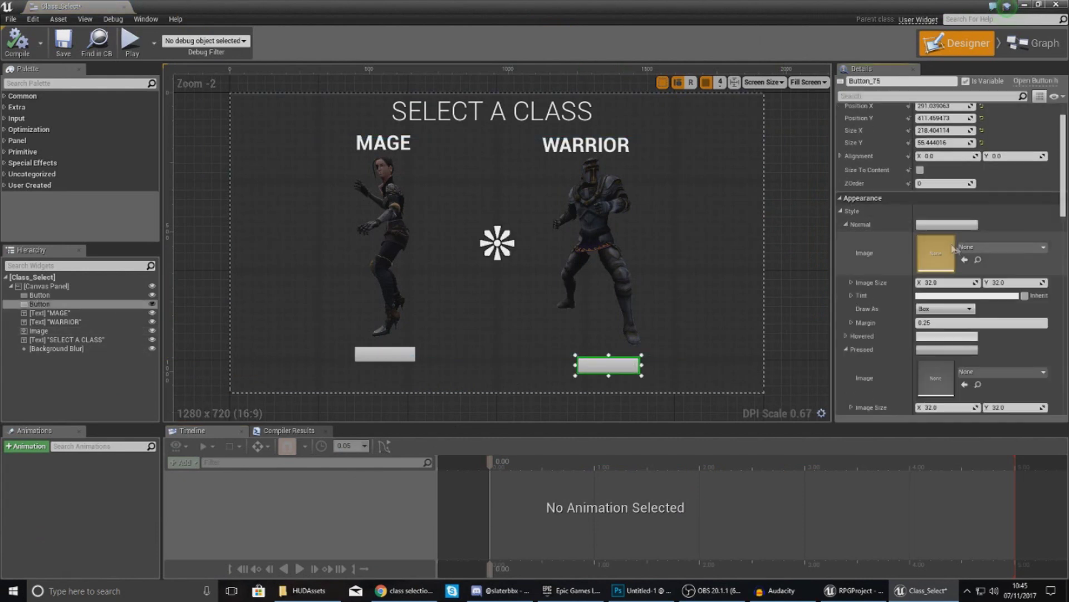
click(1012, 247)
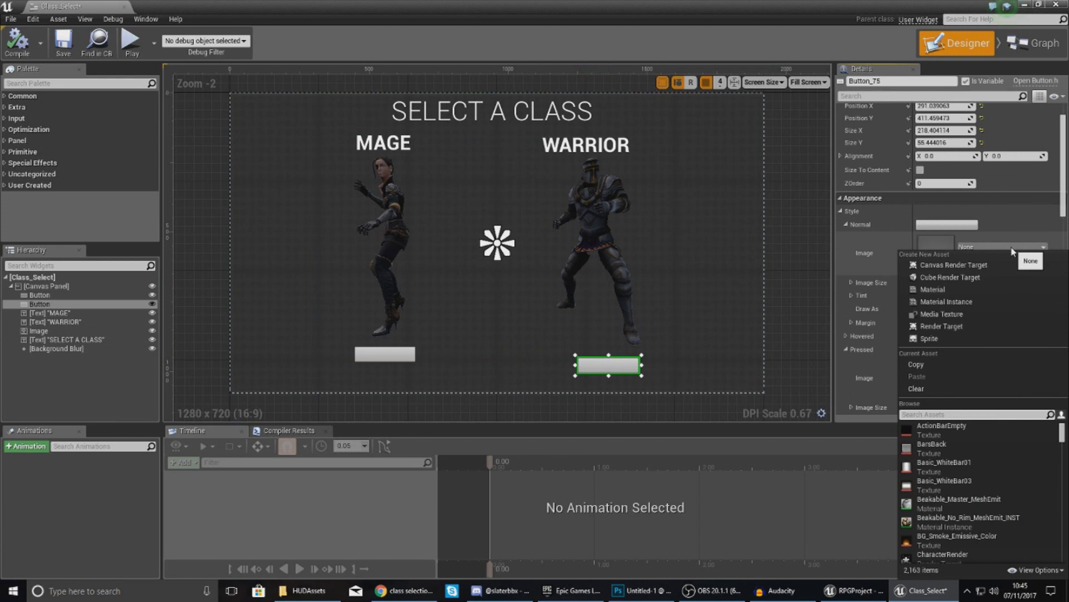
text(SELECT)
click(942, 433)
click(944, 323)
text(0)
key(Return)
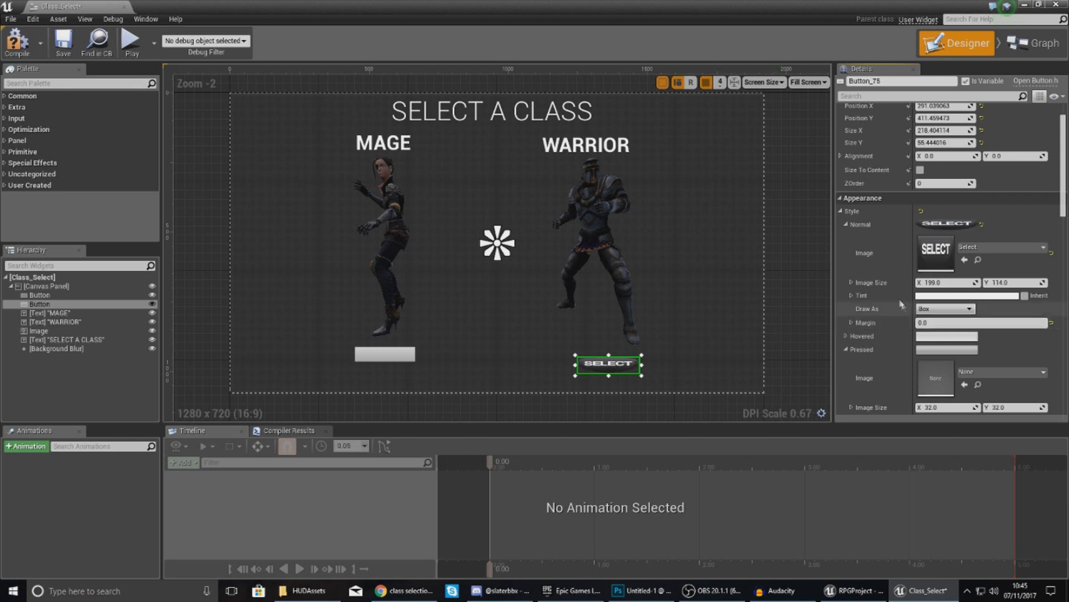
Assign the Select_Hover texture as the Hovered style image of the warrior's button.
click(846, 224)
click(846, 237)
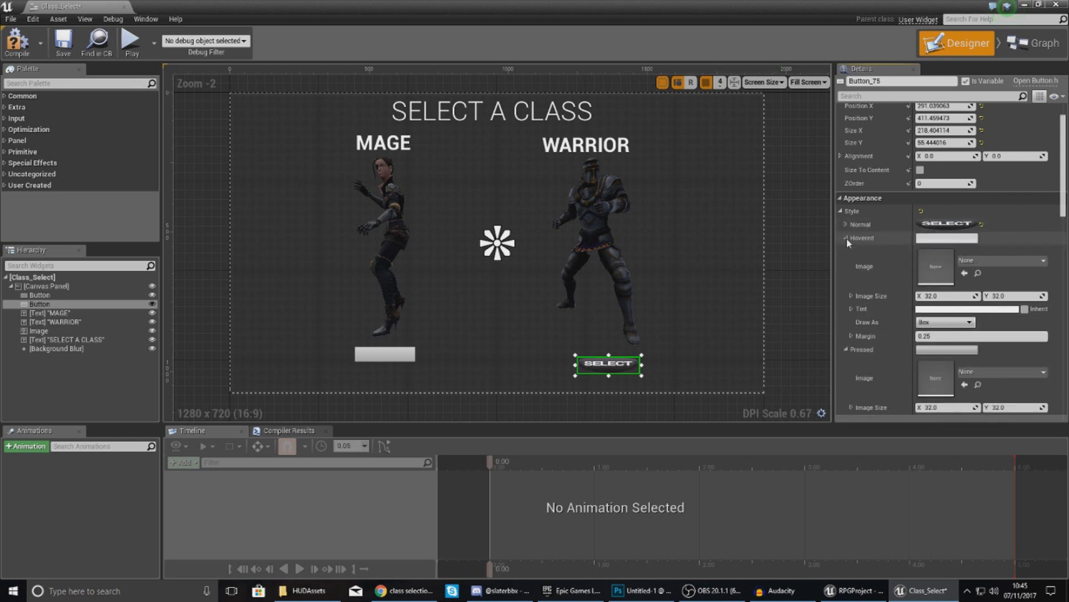
click(984, 264)
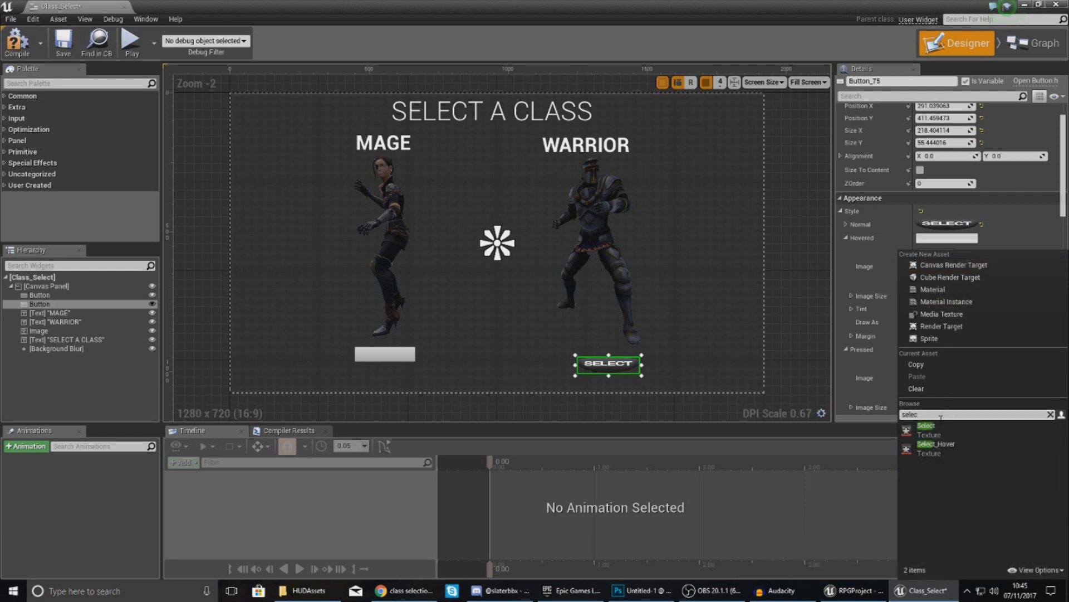
click(946, 440)
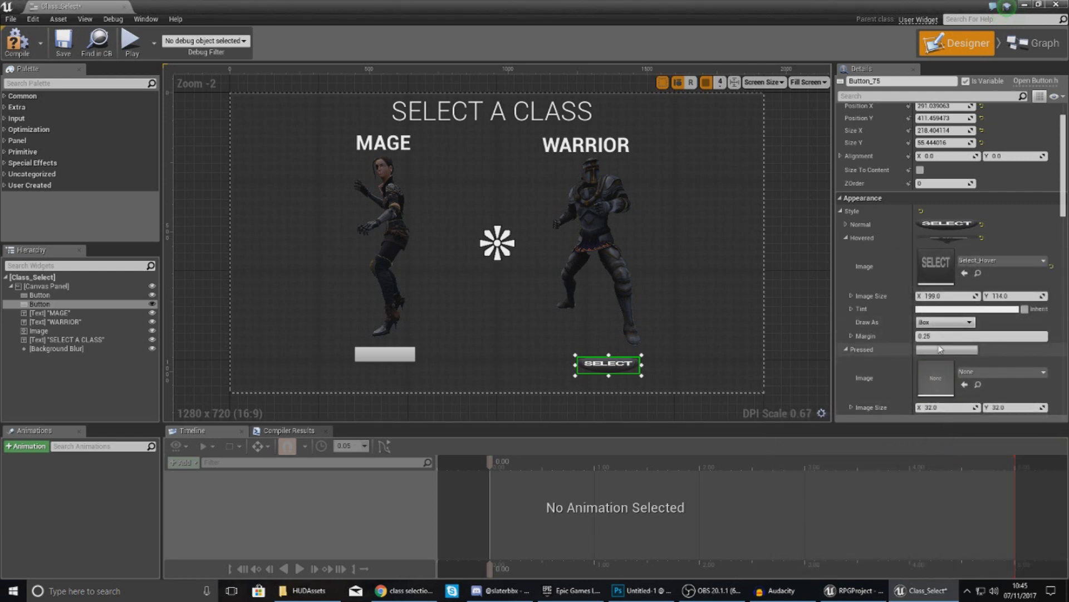
Set the warrior button's Pressed image to Select with margin 0, and size the button to 199 by 114.
click(846, 238)
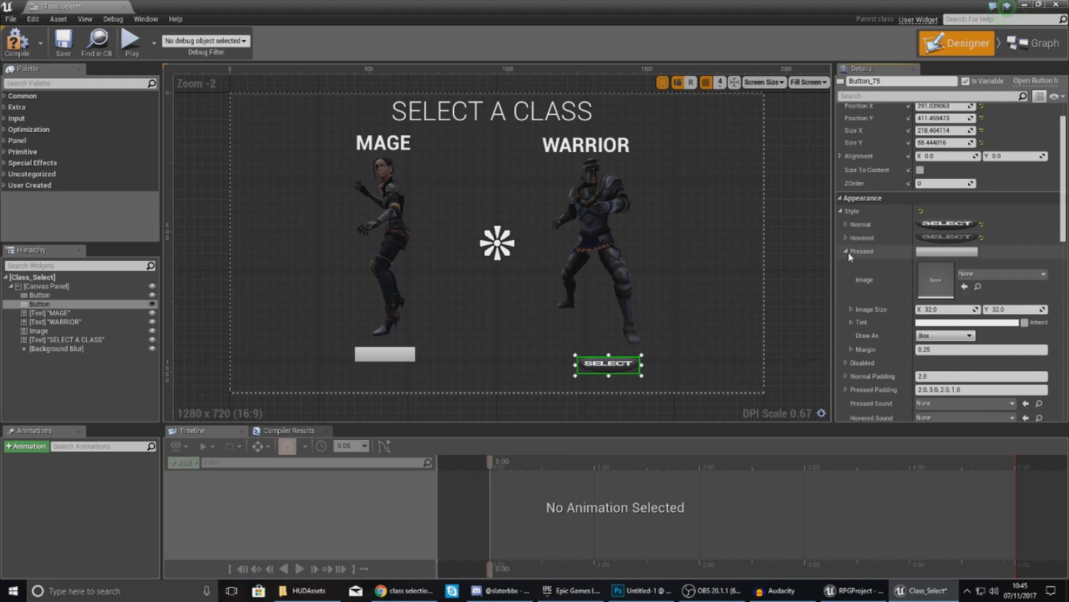
click(970, 277)
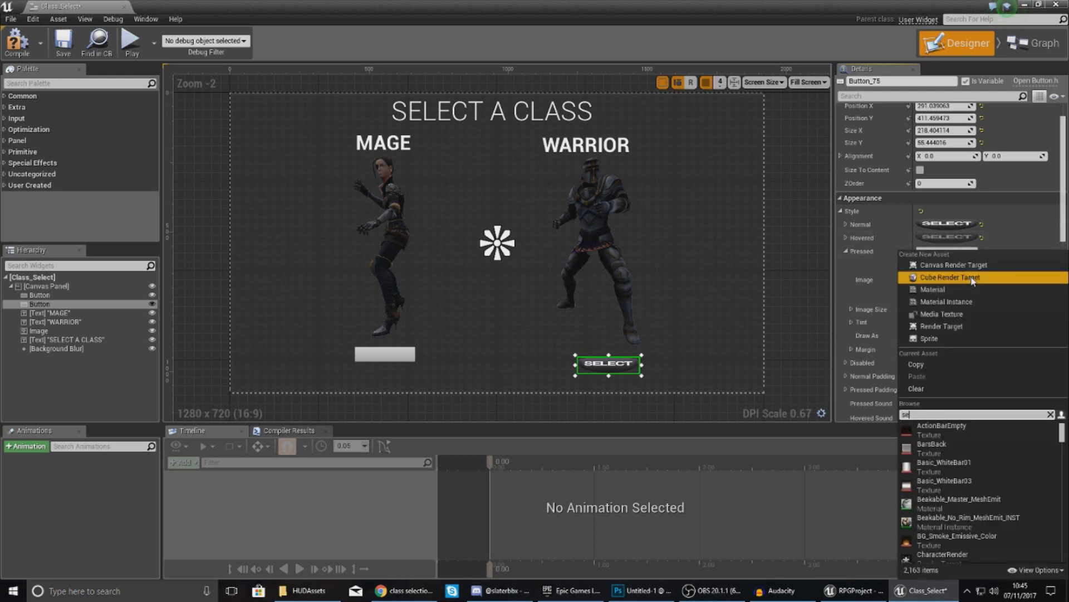
text(select)
click(959, 433)
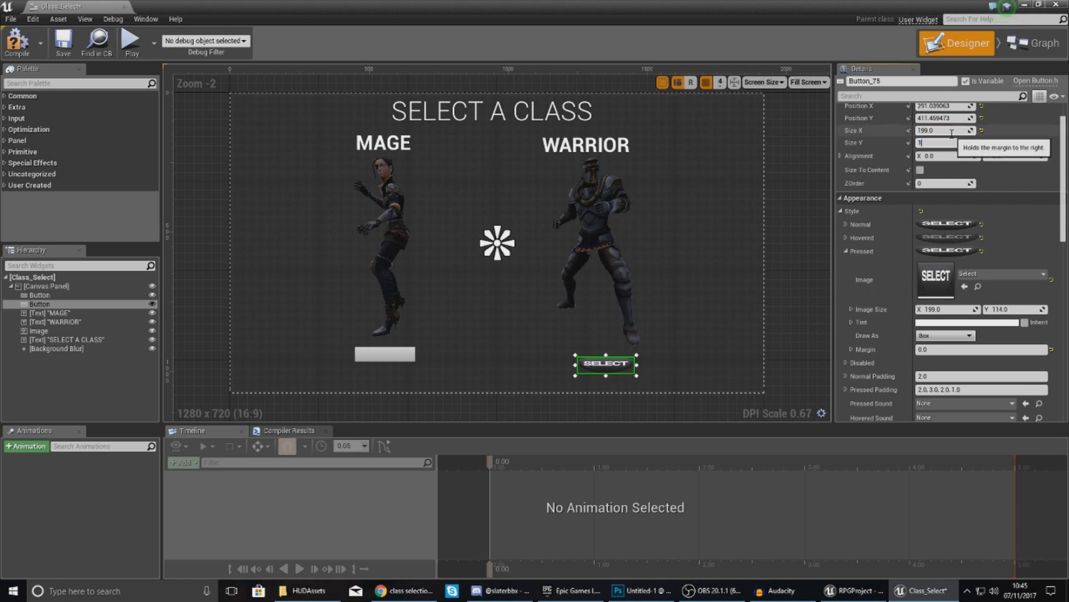
Reposition the enlarged select button so it sits centered beneath the warrior.
mouse_move(607, 381)
mouse_down()
mouse_move(603, 366)
mouse_move(616, 374)
mouse_up()
click(763, 336)
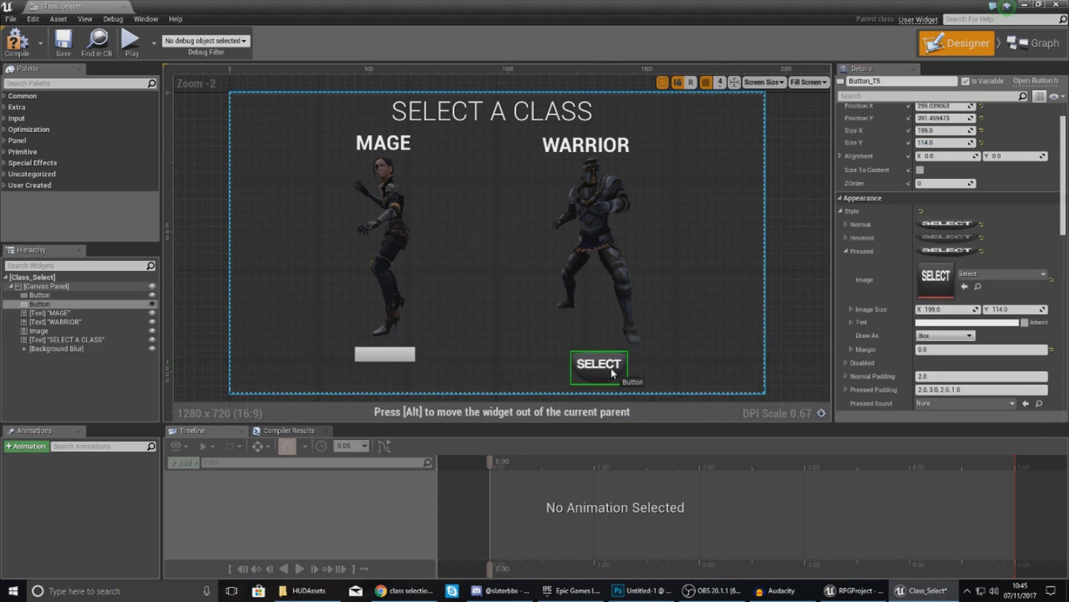
click(610, 306)
Assign the Select texture as the Pressed style image of the mage's button.
click(399, 361)
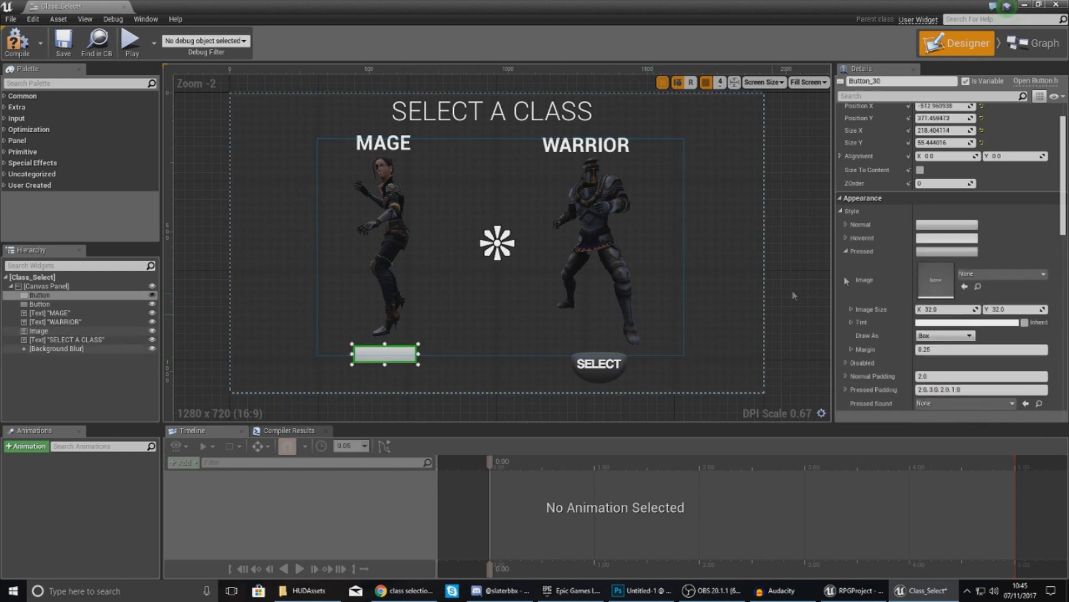
click(978, 286)
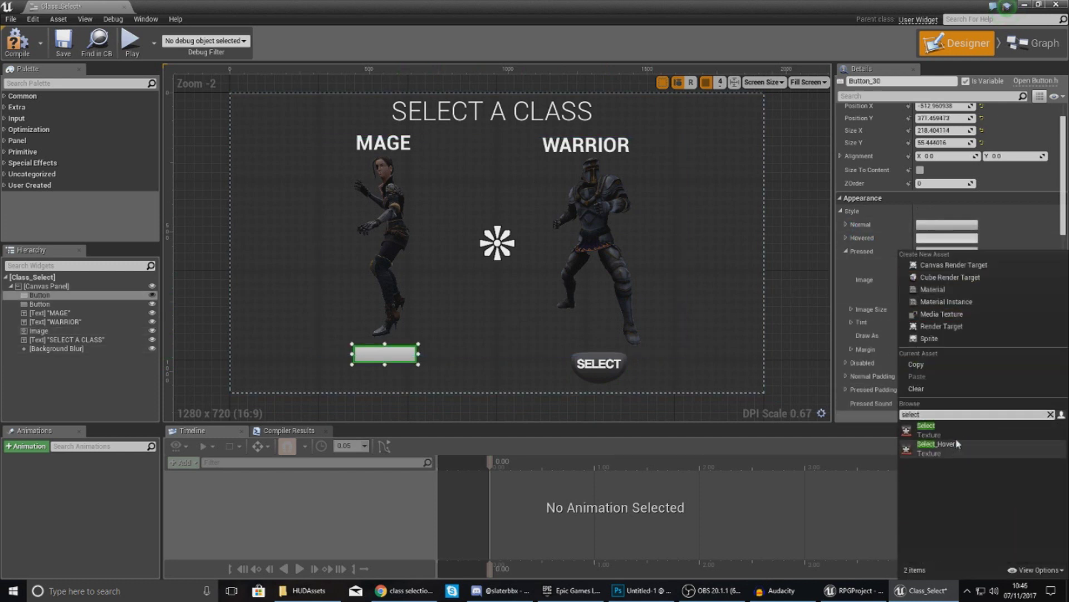
click(955, 438)
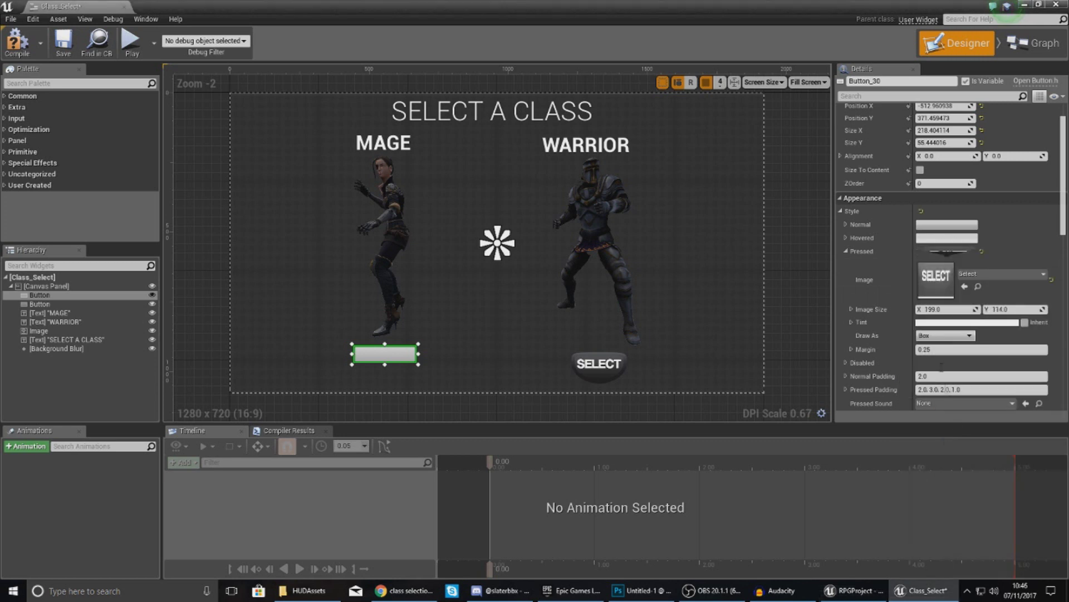
Assign the Select_Hover texture as the Hovered style image of the mage's button.
click(846, 251)
click(847, 238)
click(970, 262)
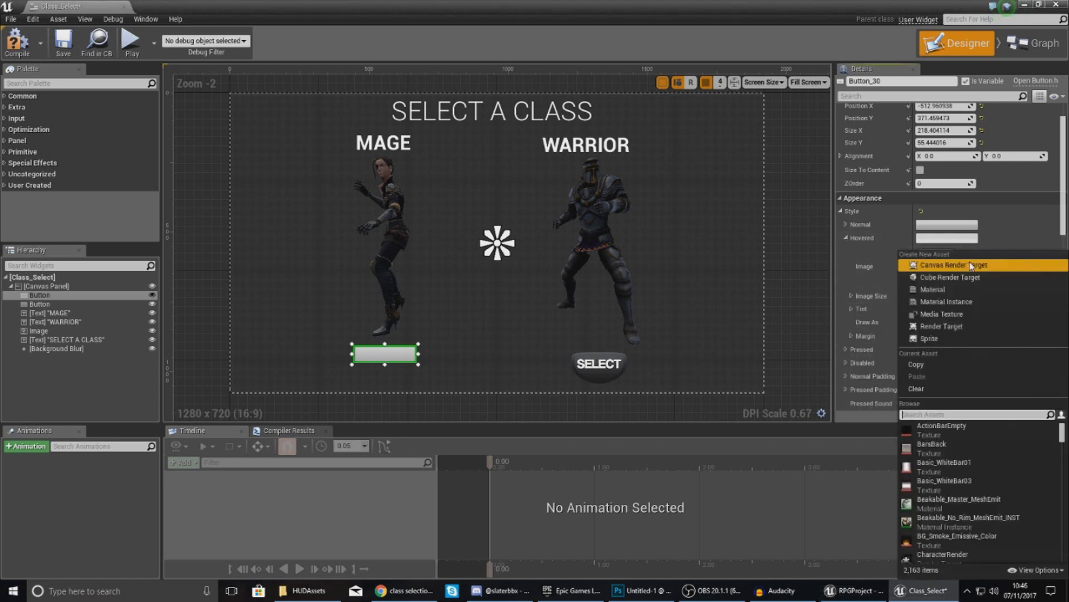
click(938, 439)
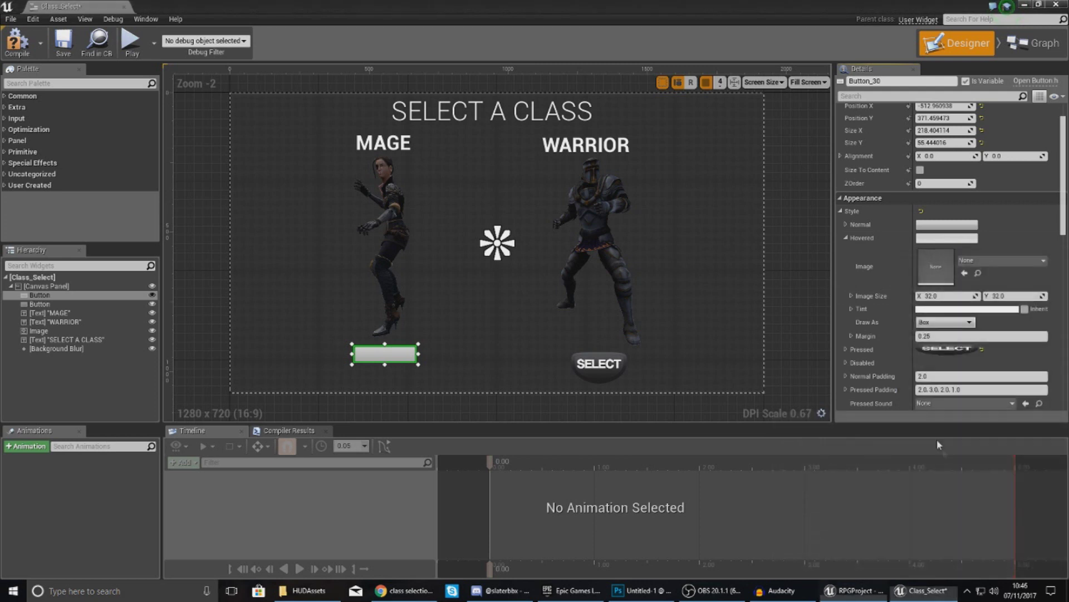
Set the Normal style image of the mage's button to the Select texture with a margin of 0.
click(847, 237)
click(847, 224)
click(975, 254)
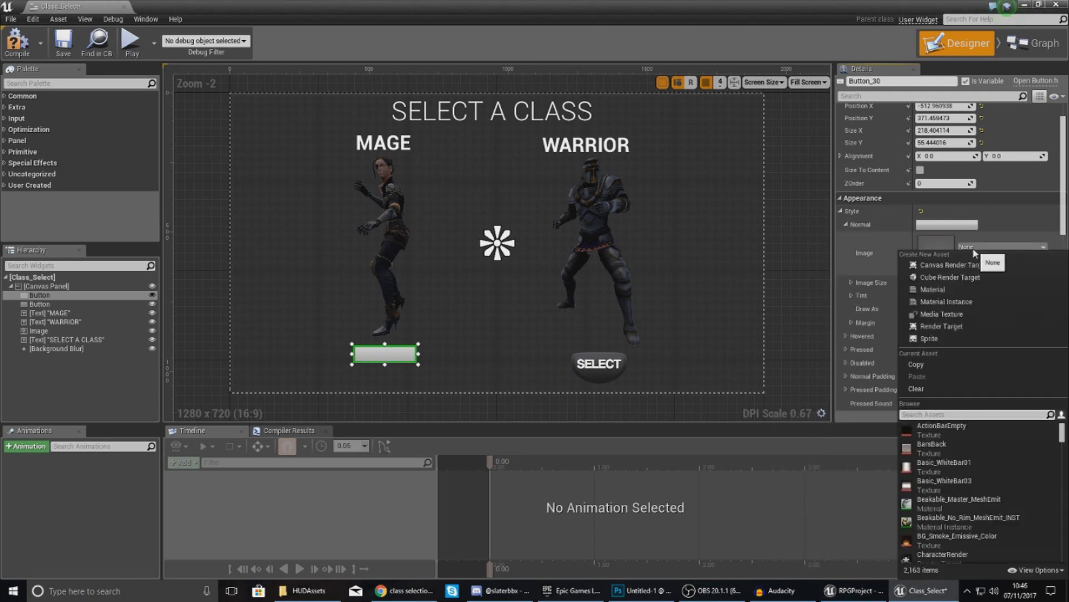
text(select)
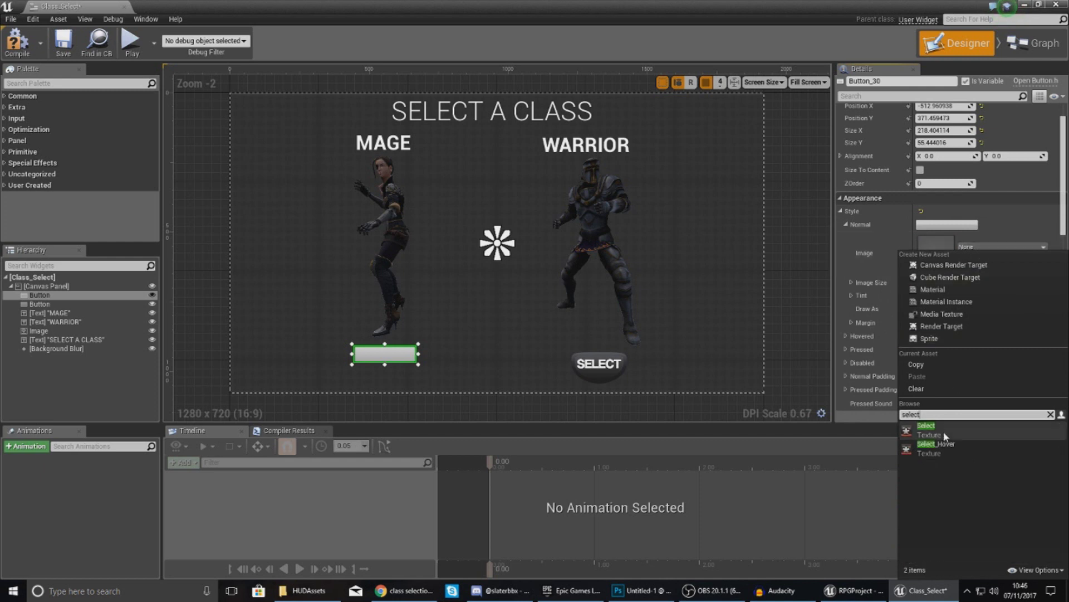
click(938, 426)
key(Return)
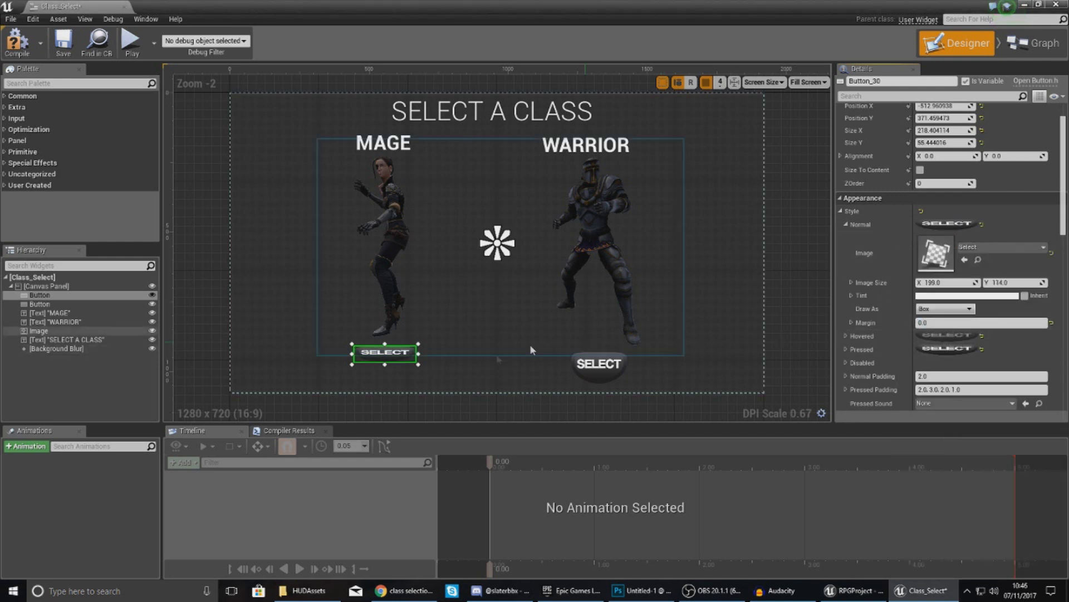
Set the size of the mage's button to 199 by 114.
click(945, 131)
text(114.0)
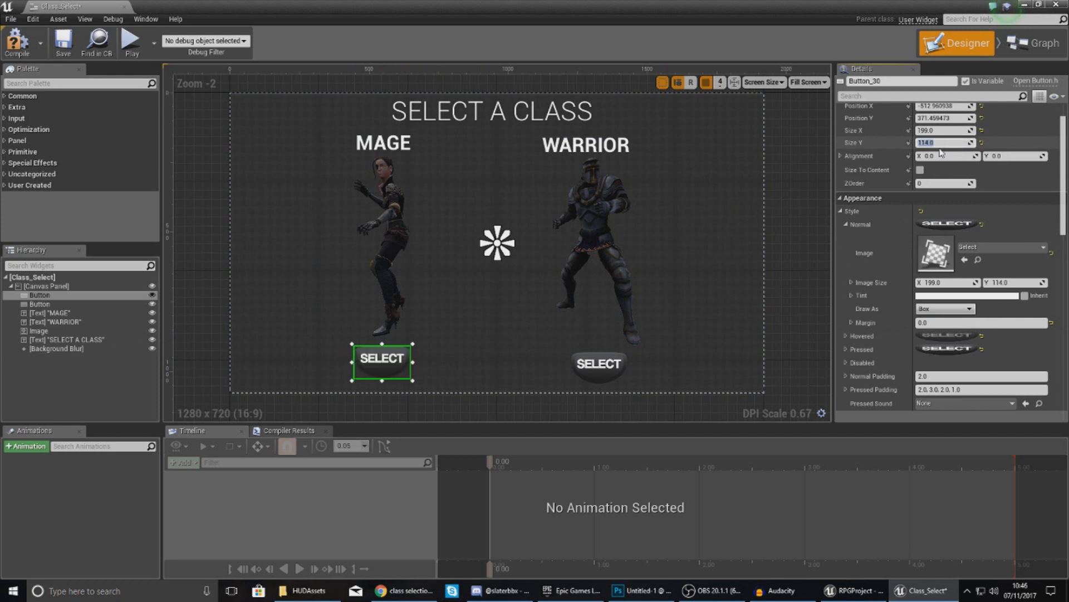
click(575, 277)
Move the mage's select button to about X -499, Y 383 so it lines up beneath her.
click(393, 369)
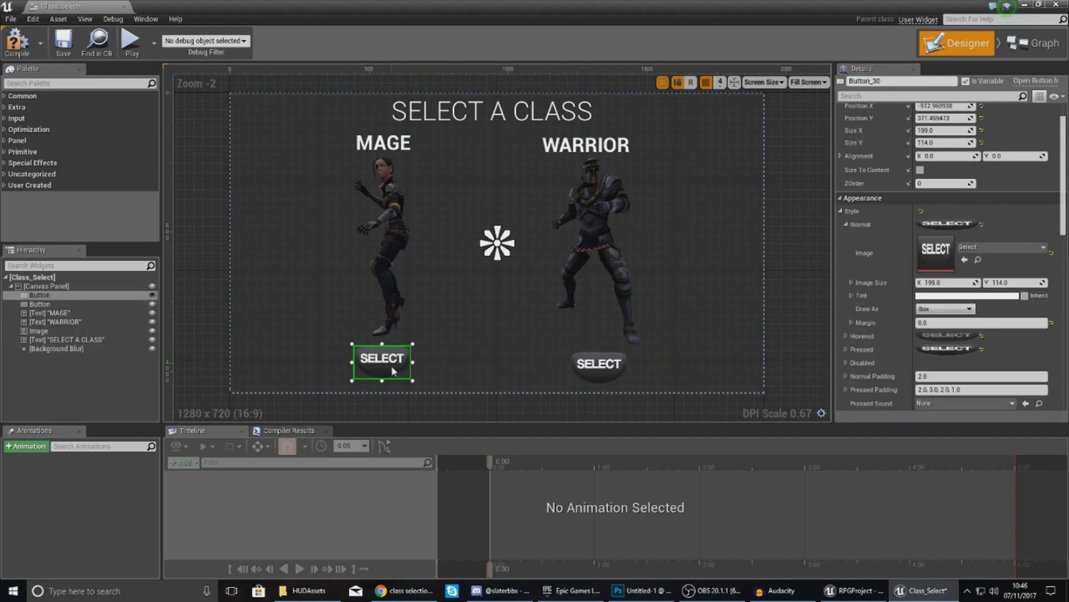
drag(394, 368, 401, 371)
click(494, 239)
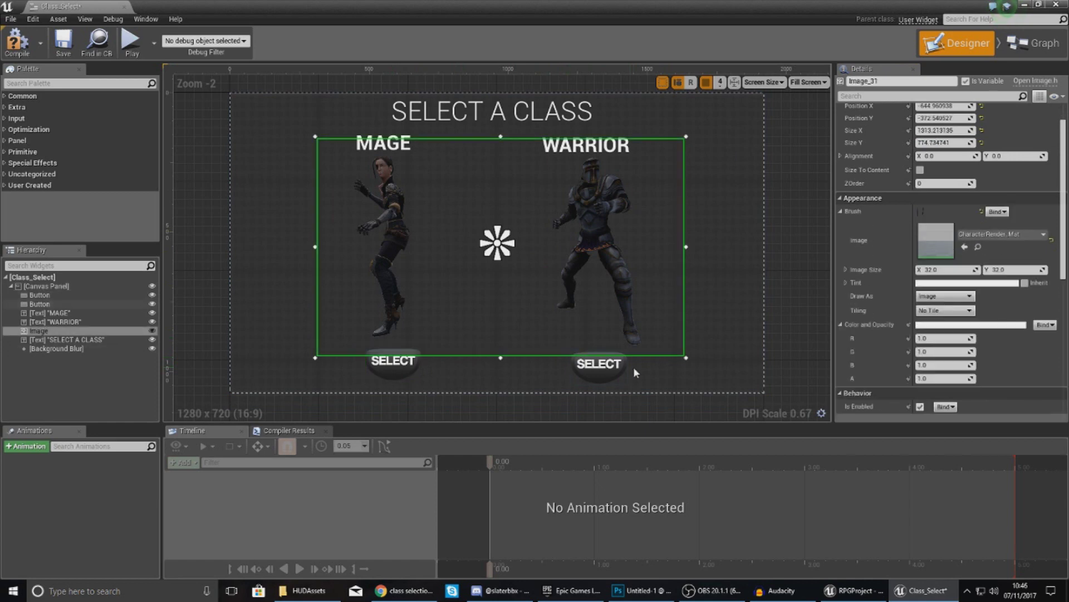
scroll(681, 288, up, 2)
click(279, 399)
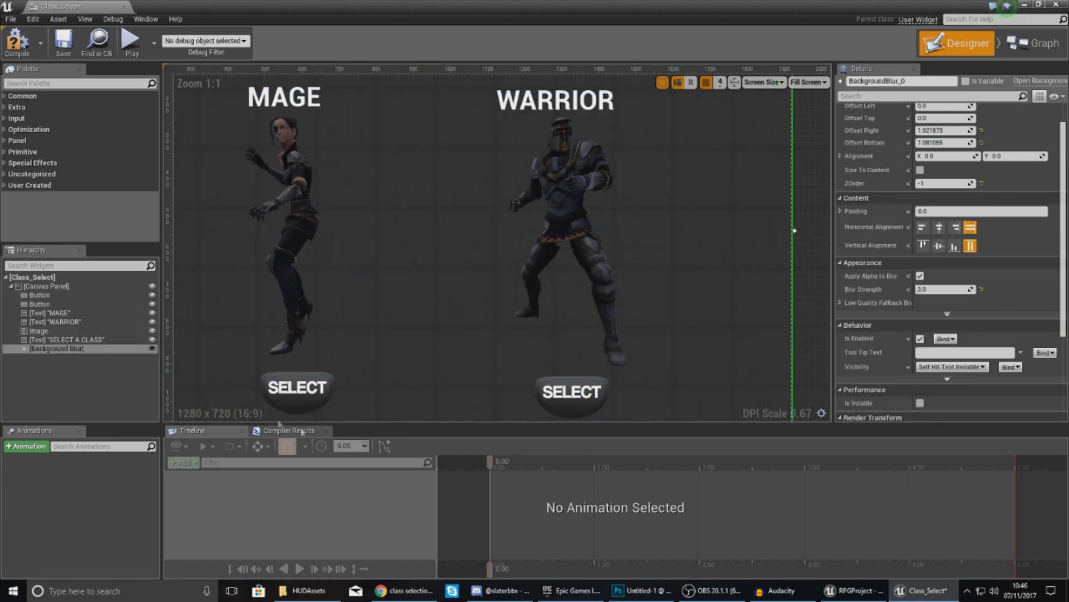
mouse_move(299, 398)
mouse_down()
mouse_move(537, 400)
mouse_move(288, 400)
mouse_up()
scroll(508, 267, down, 2)
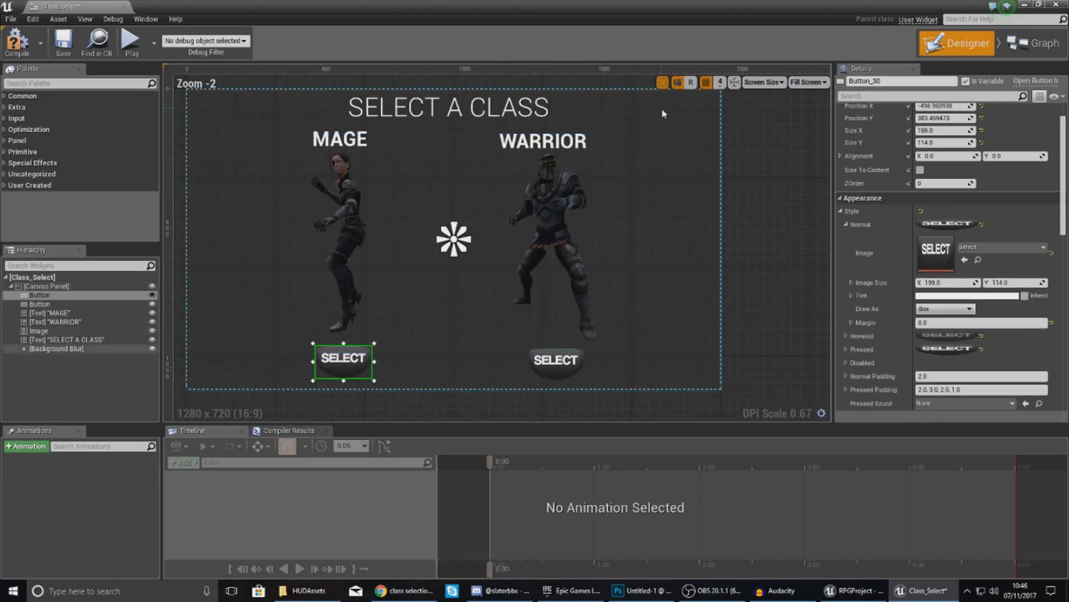
scroll(625, 139, up, 6)
right_drag(870, 257, 623, 241)
scroll(707, 267, down, 10)
click(623, 241)
click(580, 240)
scroll(655, 245, up, 5)
right_drag(744, 272, 797, 312)
scroll(722, 277, down, 3)
scroll(722, 277, up, 2)
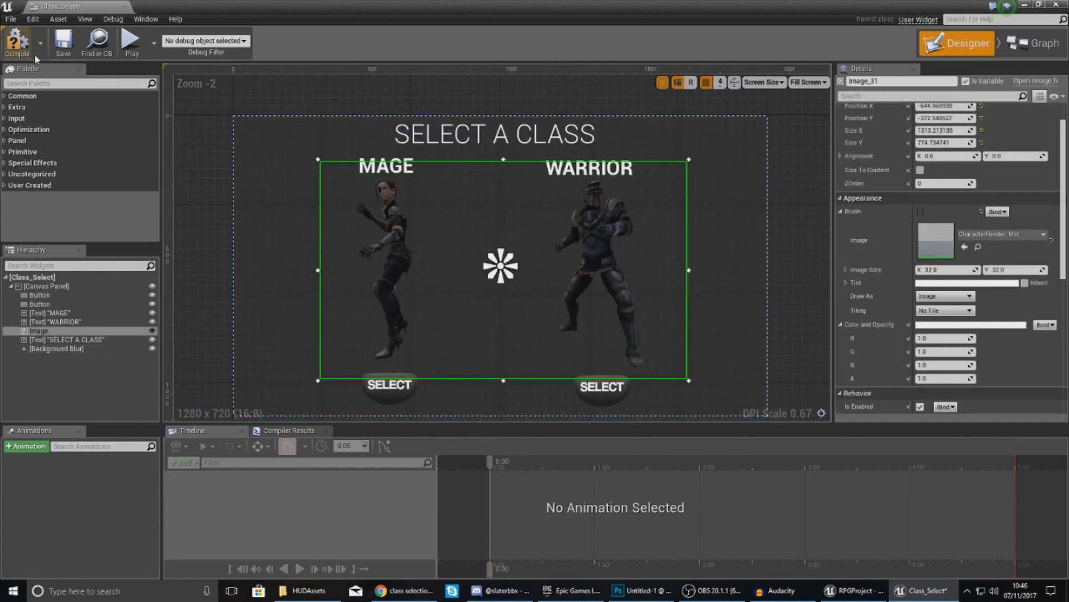
Play-test the class selection screen, choosing the warrior and making him run and jump, and run the game once more to view the selection screen.
click(127, 37)
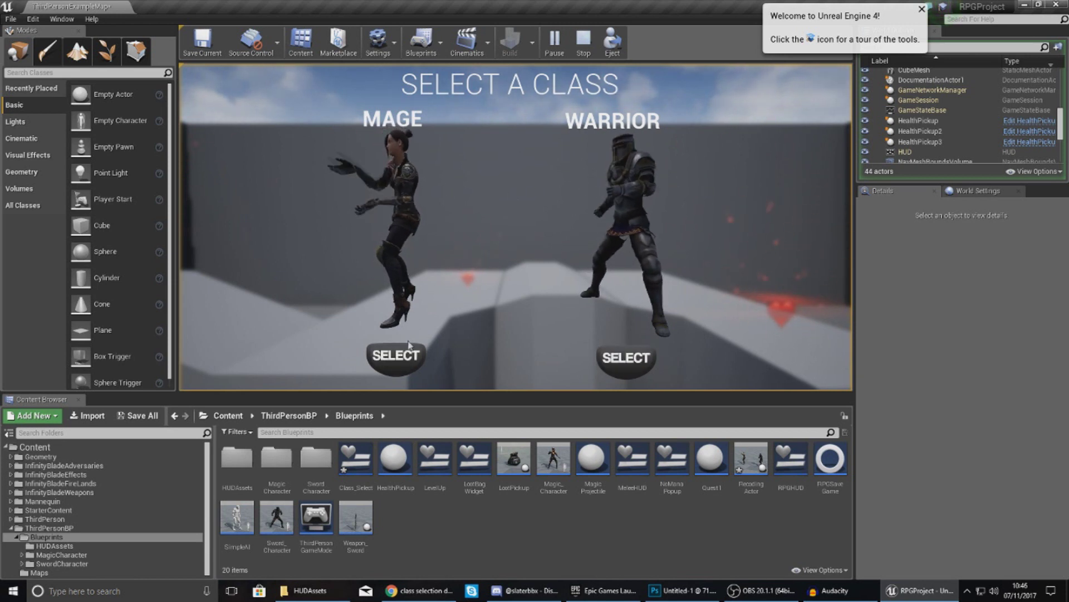
click(396, 355)
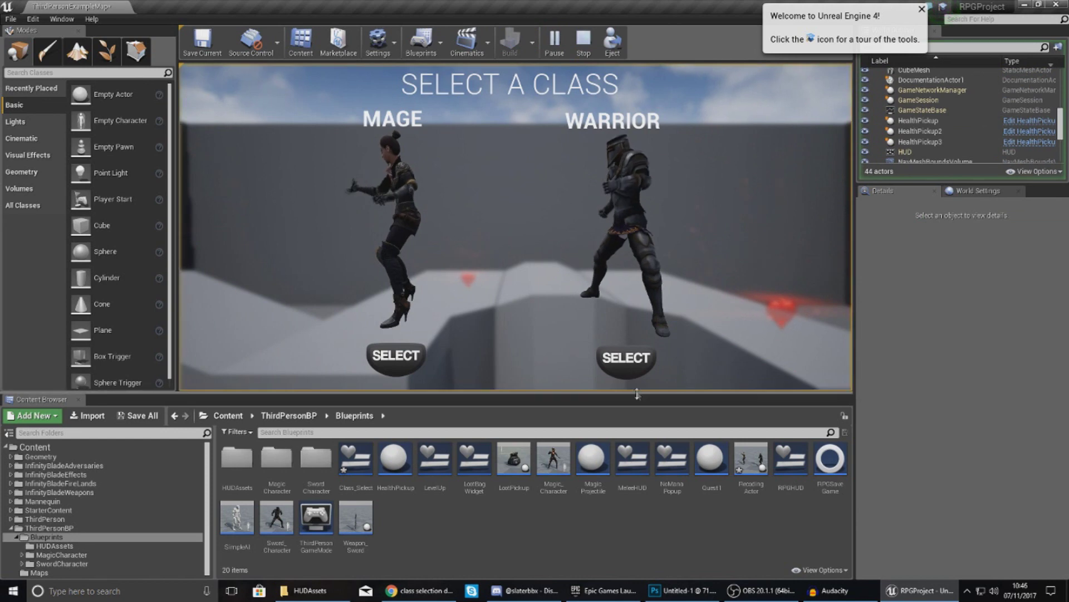
click(626, 358)
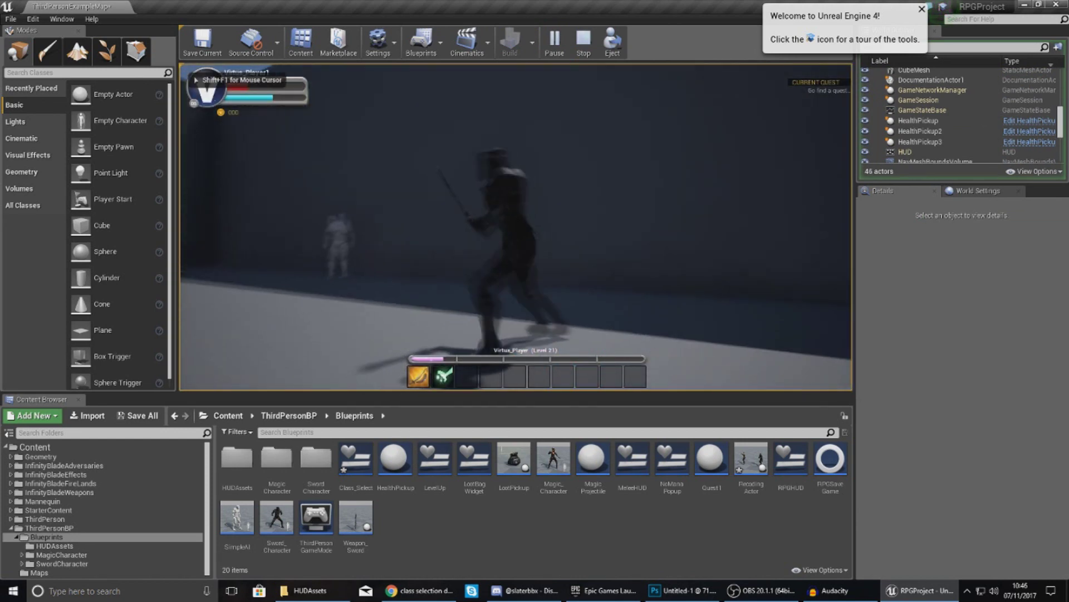
key(w)
key(space)
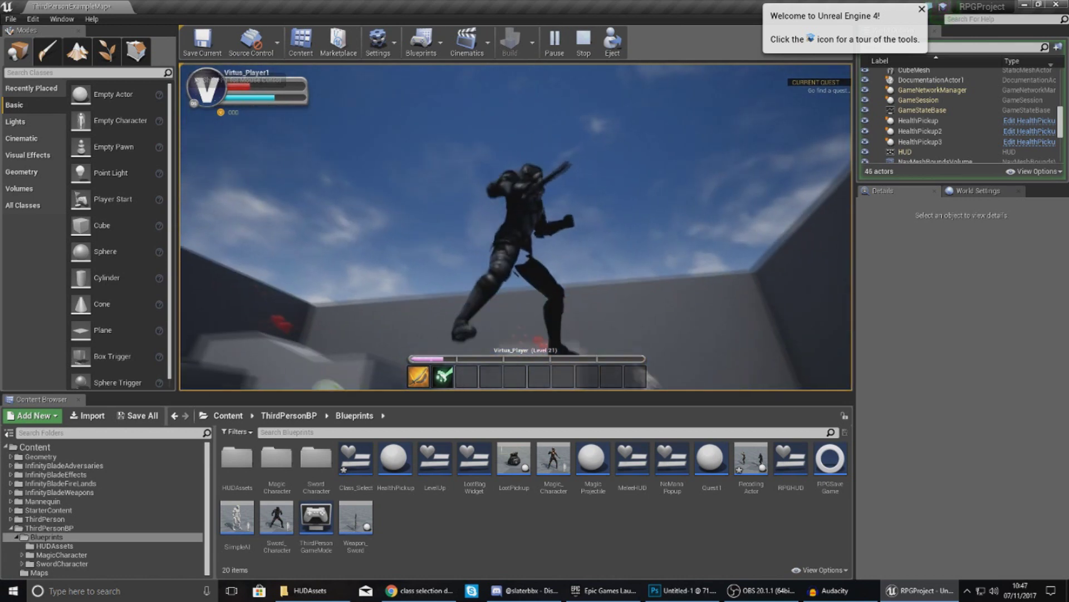
key(Escape)
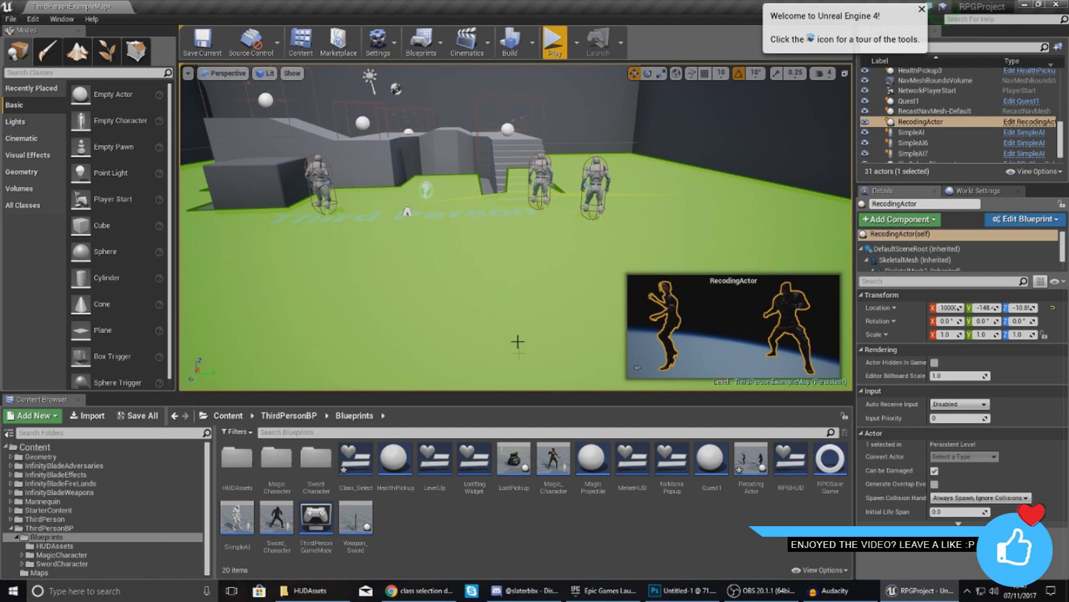
click(555, 43)
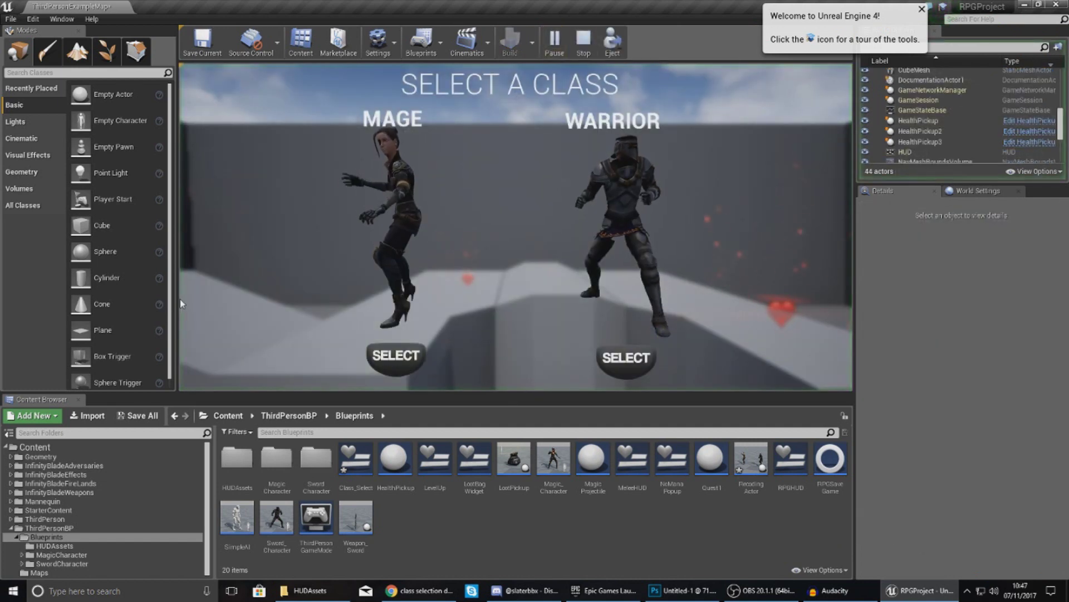
key(Escape)
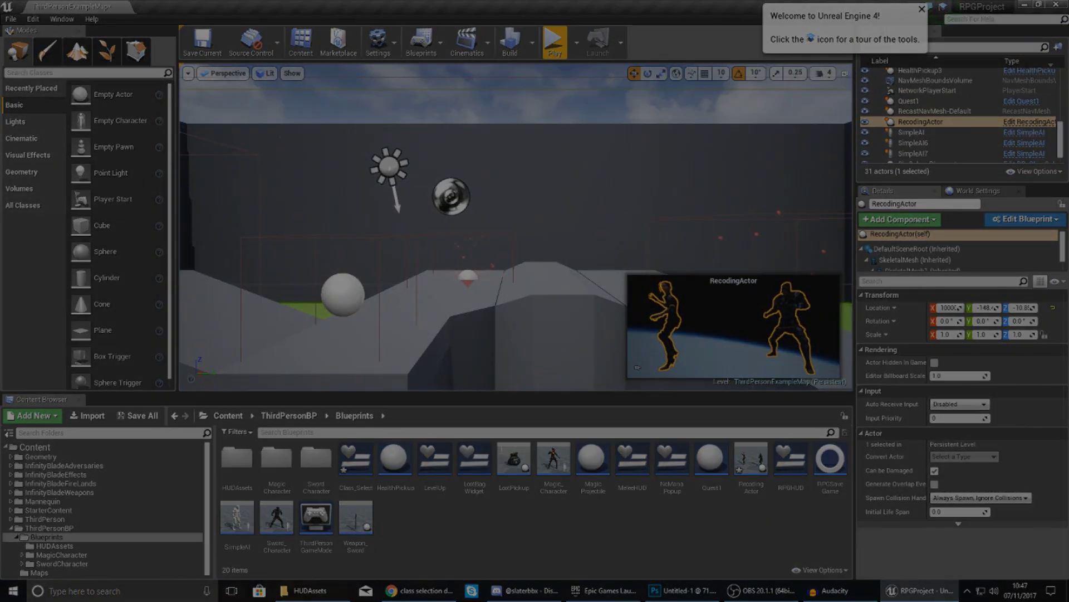